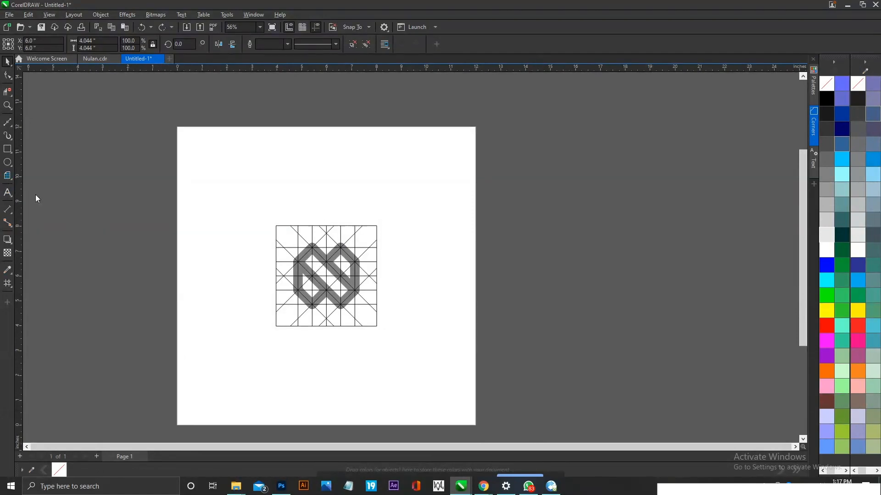
# Add the text "nulan" in Arial above the logo grid and enlarge it to about 59 pt
pyautogui.click(9, 196)
pyautogui.click(304, 182)
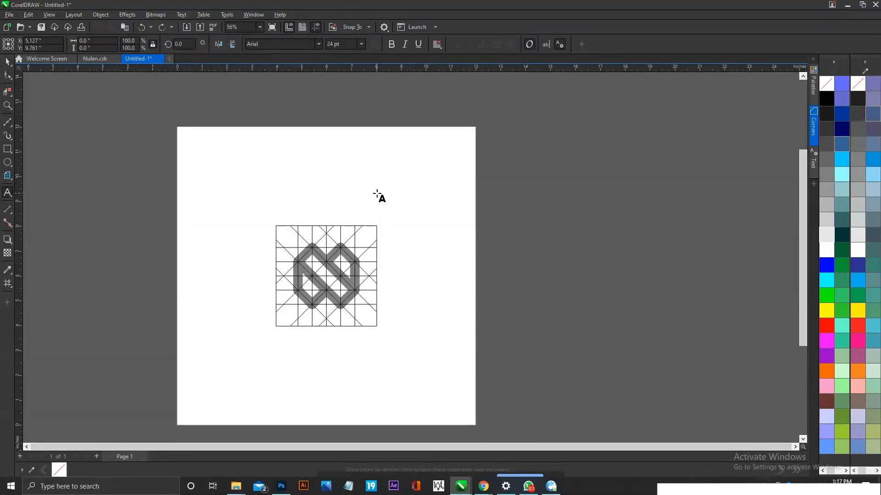
pyautogui.hotkey('ctrl', 'space')
pyautogui.scroll(3, 337, 179)
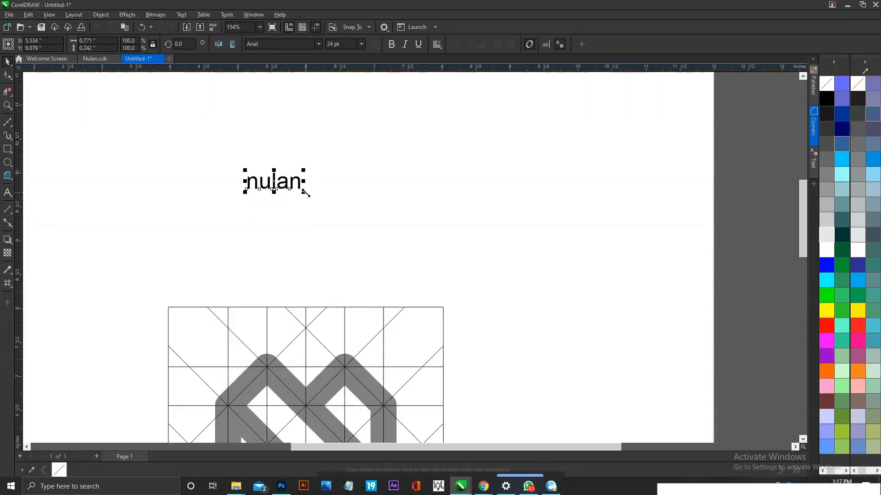
pyautogui.moveTo(303, 192); pyautogui.dragTo(381, 246)
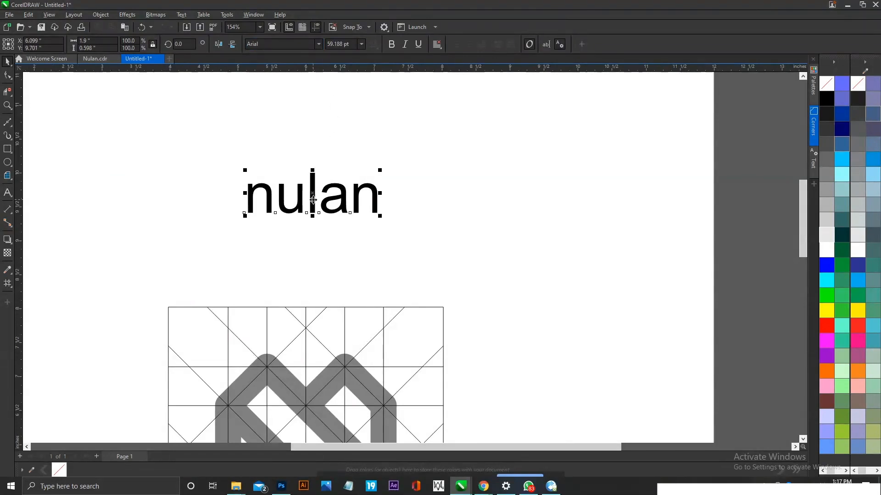
# Place a copy of the "nulan" text to the right of the original
pyautogui.moveTo(313, 200); pyautogui.dragTo(499, 191)
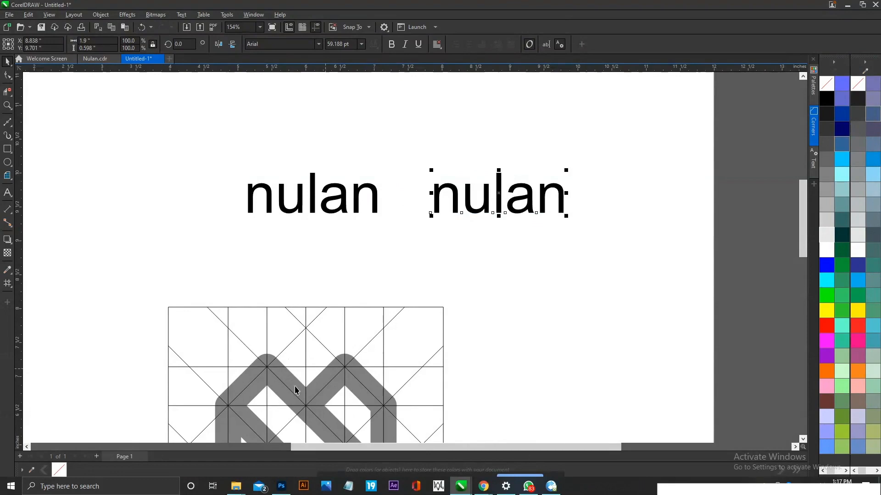
pyautogui.scroll(-2, 296, 338)
pyautogui.scroll(1, 295, 344)
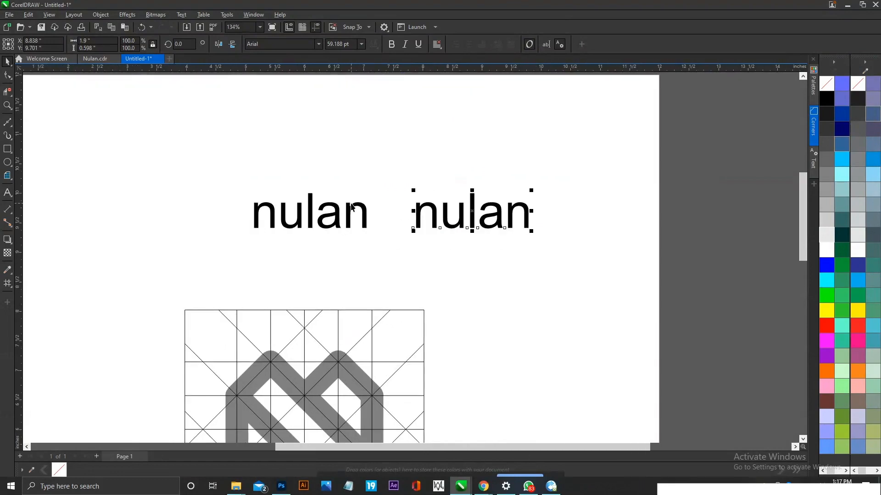
# Switch to Chrome and search Google for "investment brands logo"
pyautogui.hotkey('alt', 'Tab')
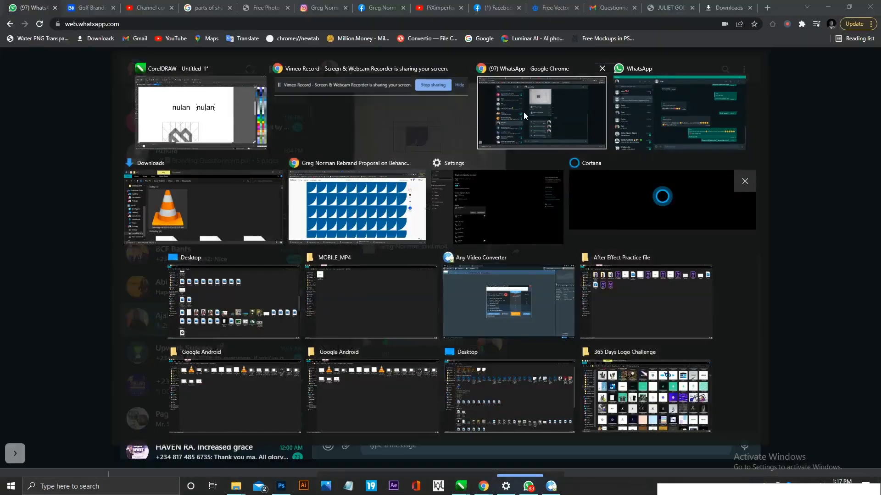
pyautogui.click(523, 112)
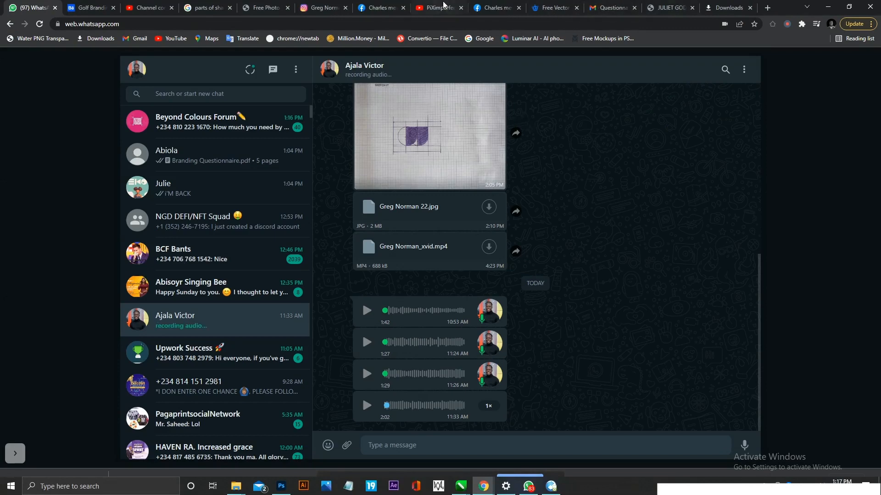
pyautogui.click(734, 8)
pyautogui.click(325, 25)
pyautogui.write('investment ')
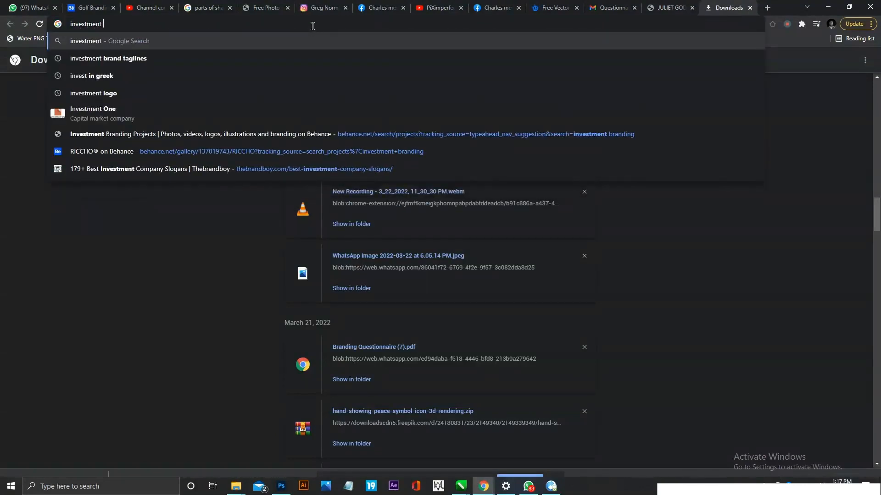
pyautogui.write('brs')
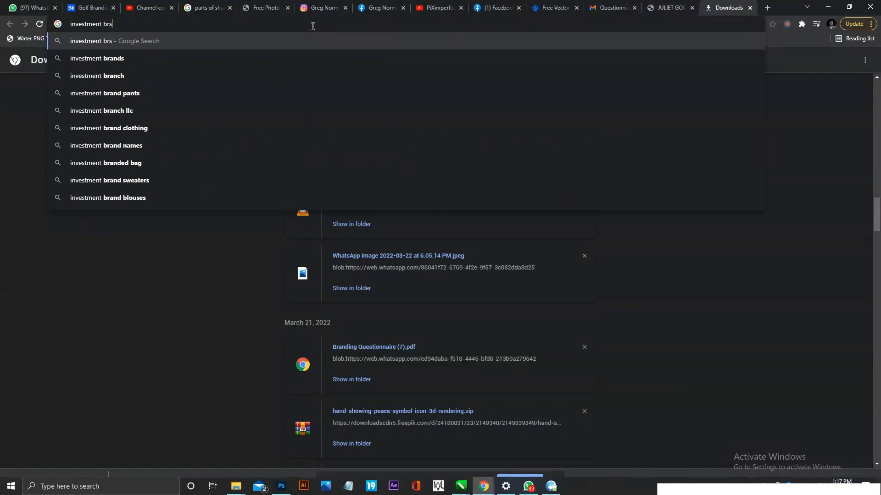
pyautogui.press('BackSpace')
pyautogui.write('ands')
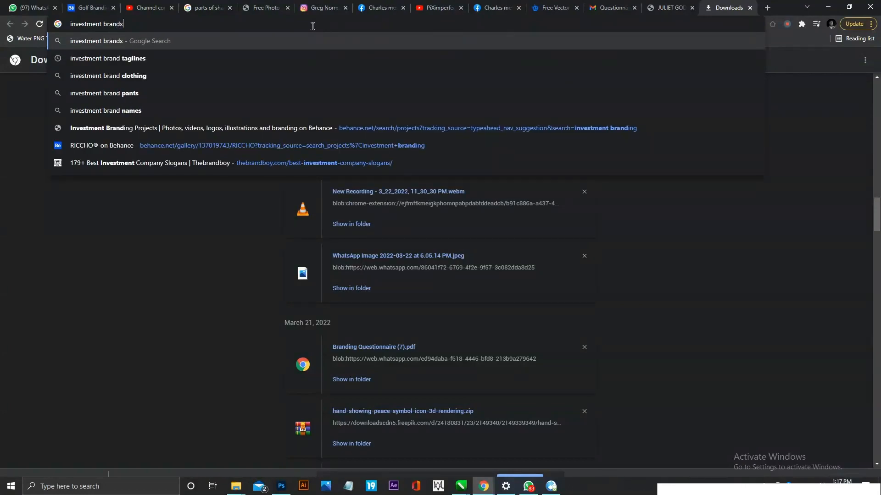
pyautogui.write(' logo')
pyautogui.press('Return')
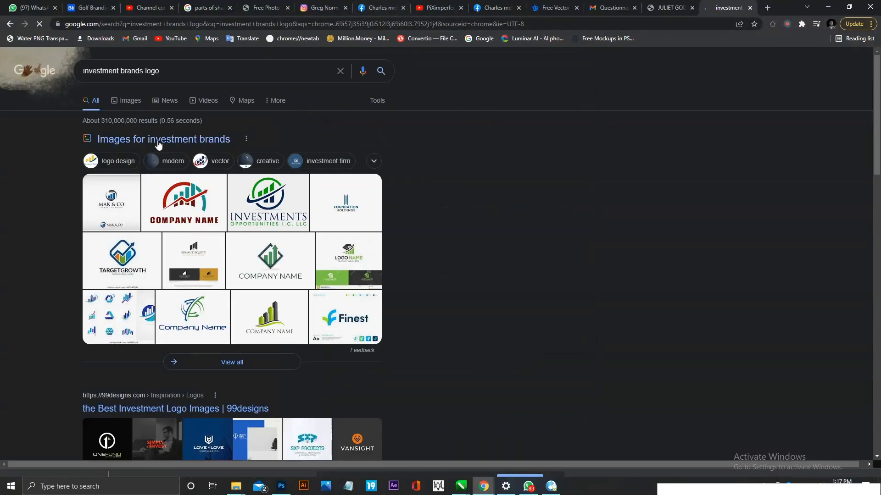
# Browse the image results for investment brand logos, examining how symbols and wordmarks are combined
pyautogui.click(125, 103)
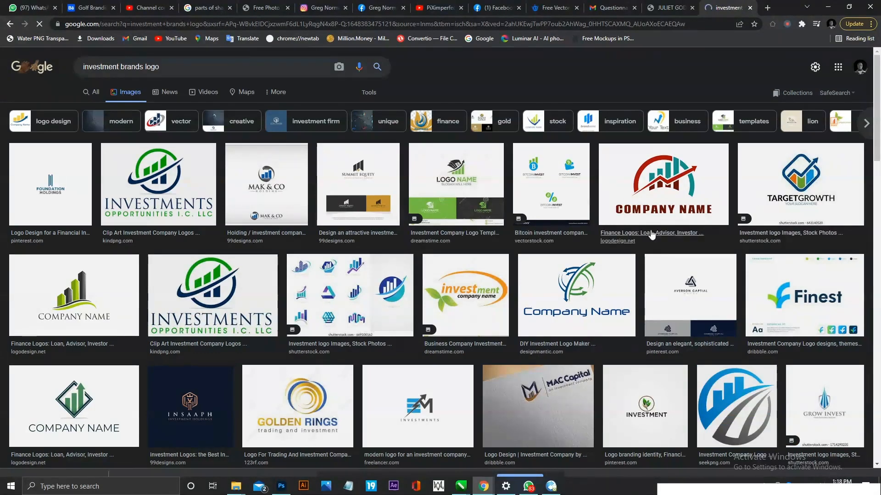
pyautogui.scroll(-3, 618, 226)
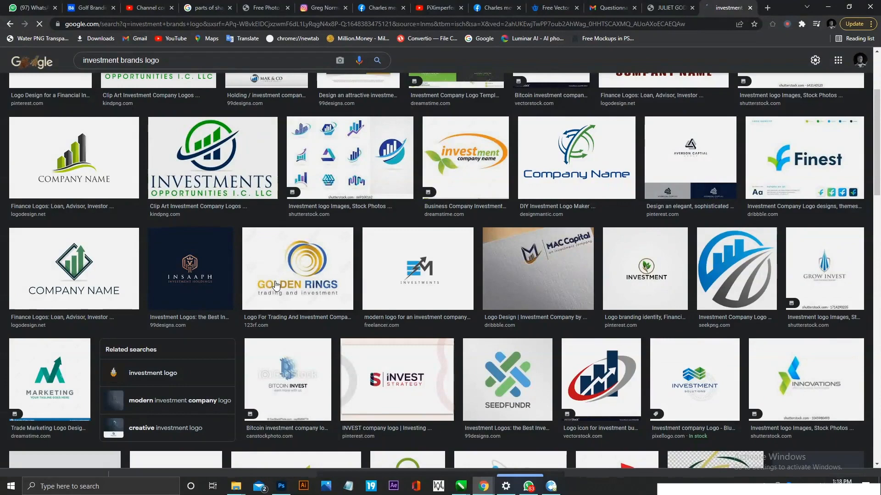
pyautogui.scroll(-4, 386, 300)
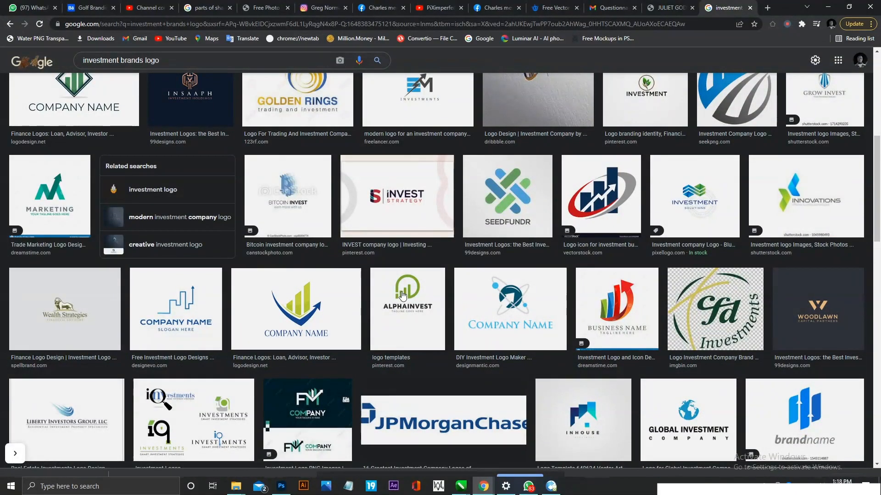
pyautogui.scroll(-4, 402, 290)
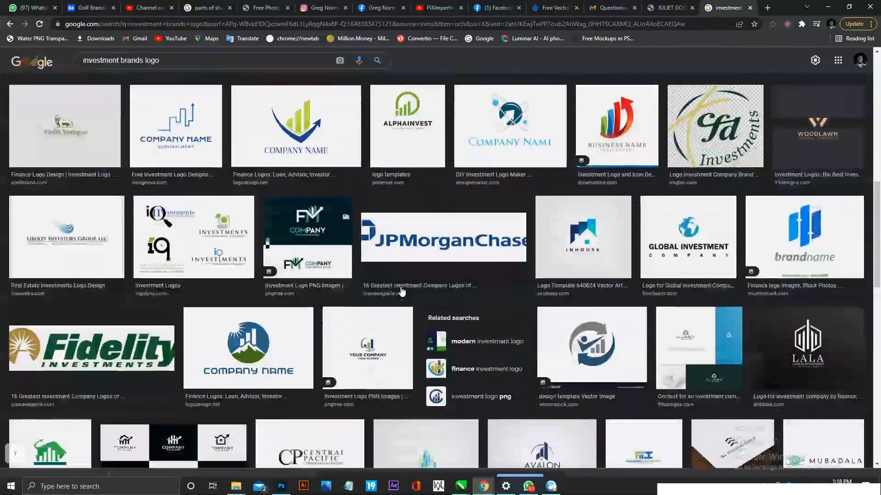
pyautogui.scroll(4, 402, 290)
pyautogui.scroll(2, 402, 290)
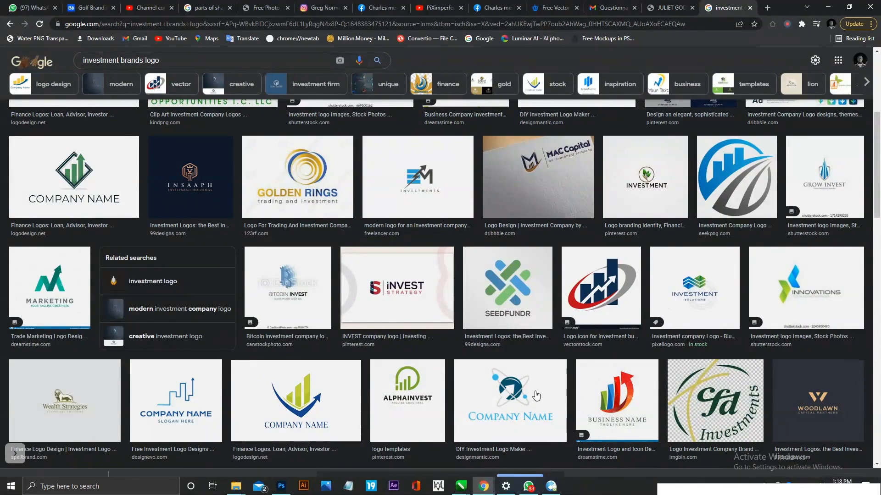
pyautogui.scroll(-3, 519, 381)
pyautogui.scroll(1, 486, 314)
pyautogui.scroll(6, 486, 314)
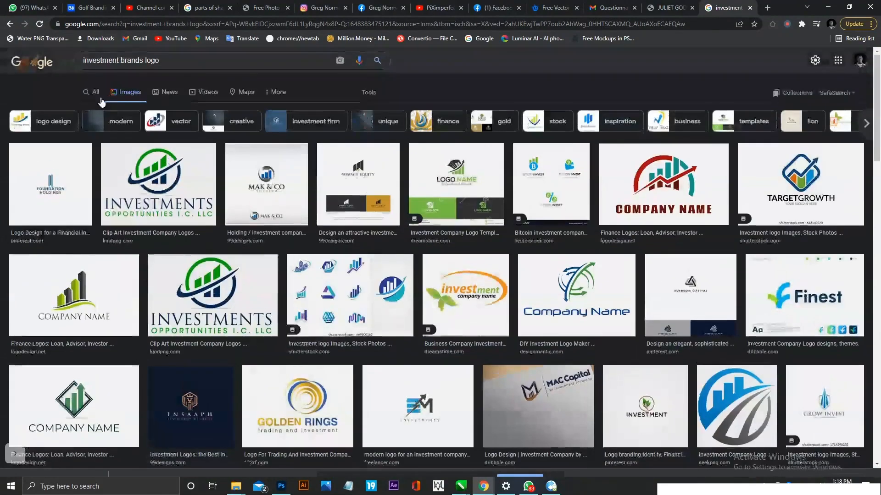
# Shorten the search to "investment brands" and show the general web results
pyautogui.doubleClick(151, 67)
pyautogui.press('BackSpace')
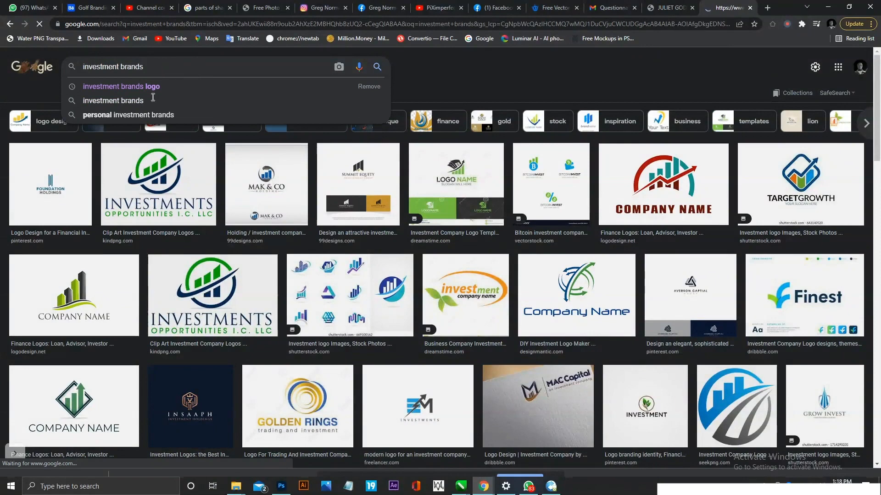
pyautogui.click(152, 97)
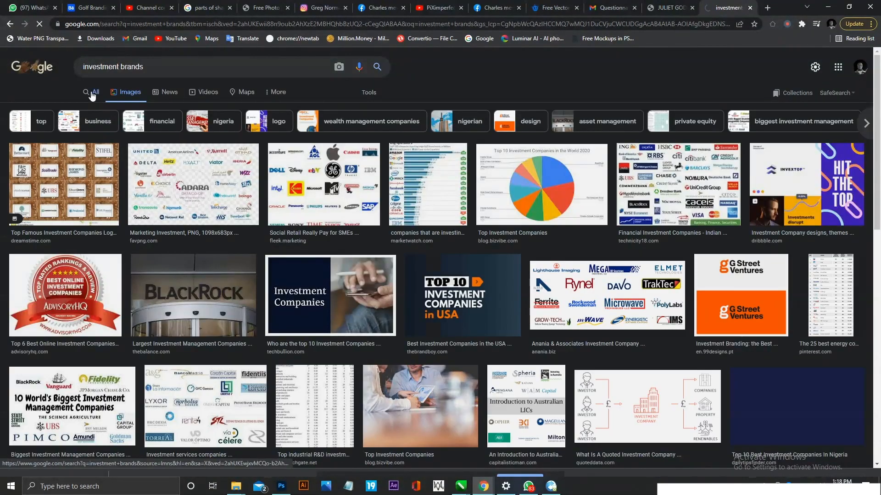
pyautogui.click(92, 94)
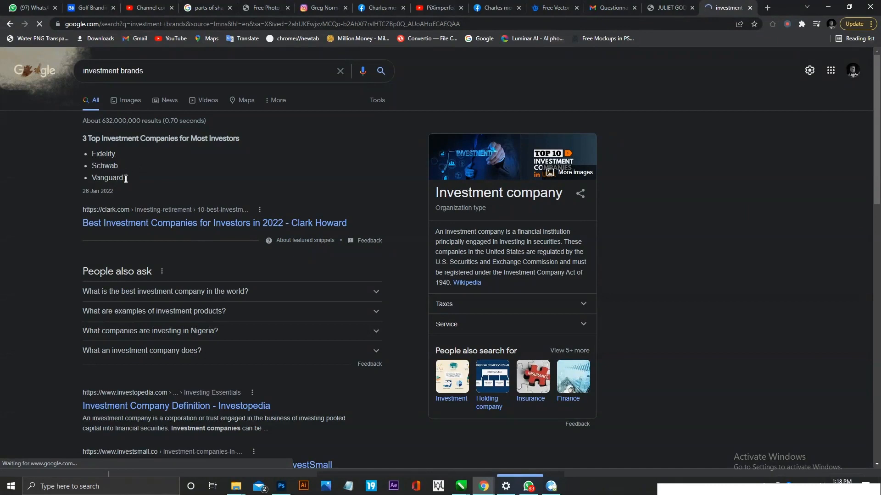
# Search for Fidelity, copied from the list of top investment companies, and show its image results
pyautogui.moveTo(92, 155); pyautogui.dragTo(116, 158)
pyautogui.hotkey('ctrl', 'c')
pyautogui.moveTo(144, 71); pyautogui.dragTo(5, 65)
pyautogui.hotkey('ctrl', 'v')
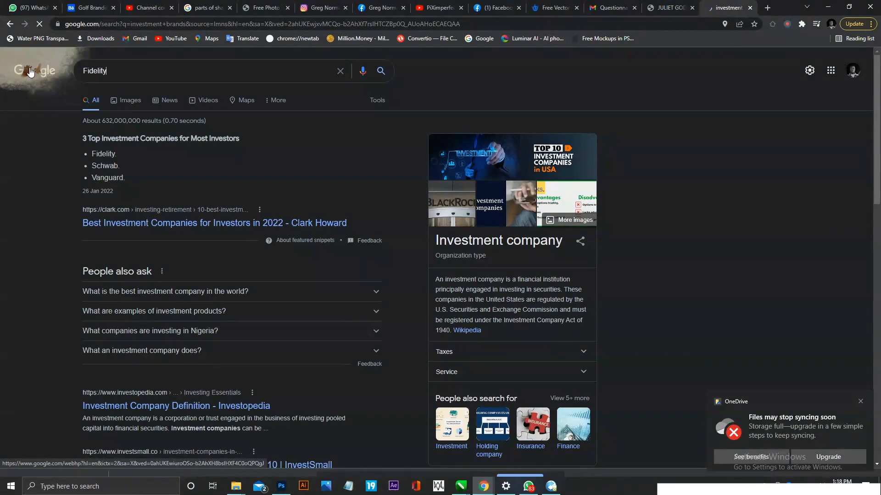
pyautogui.press('Return')
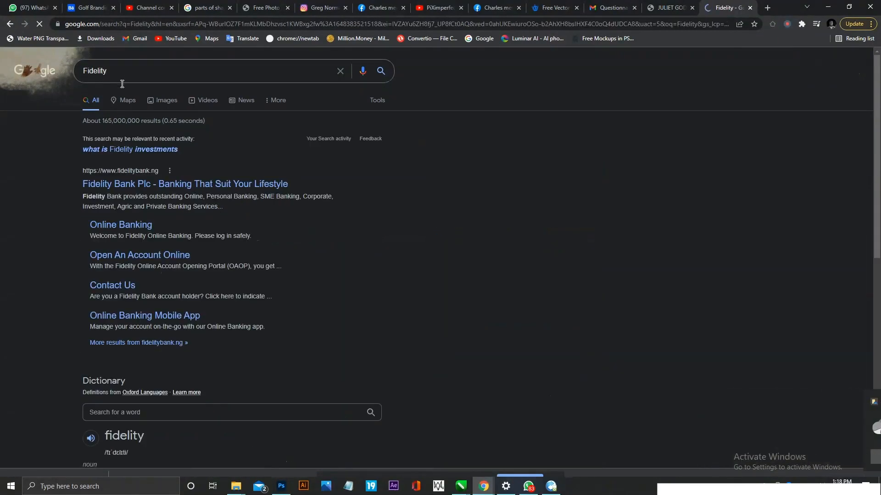
pyautogui.click(172, 104)
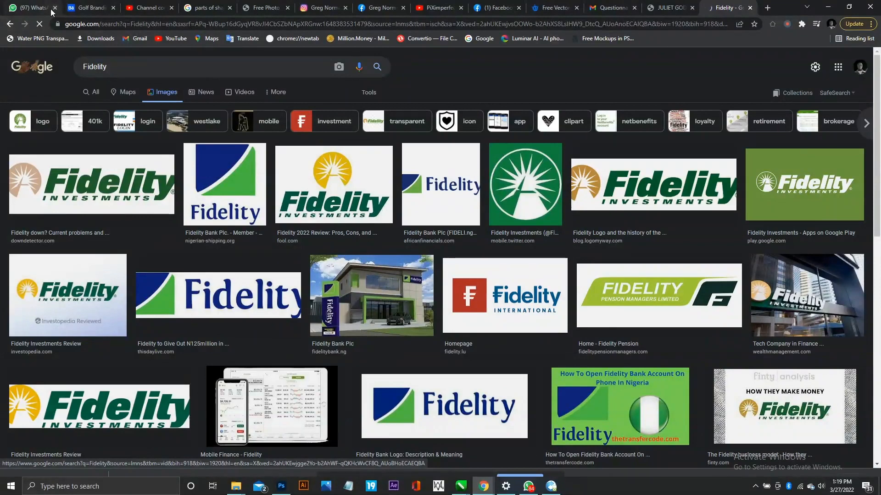
# Check the Behance golf branding page and switch back to the CorelDRAW document
pyautogui.click(90, 10)
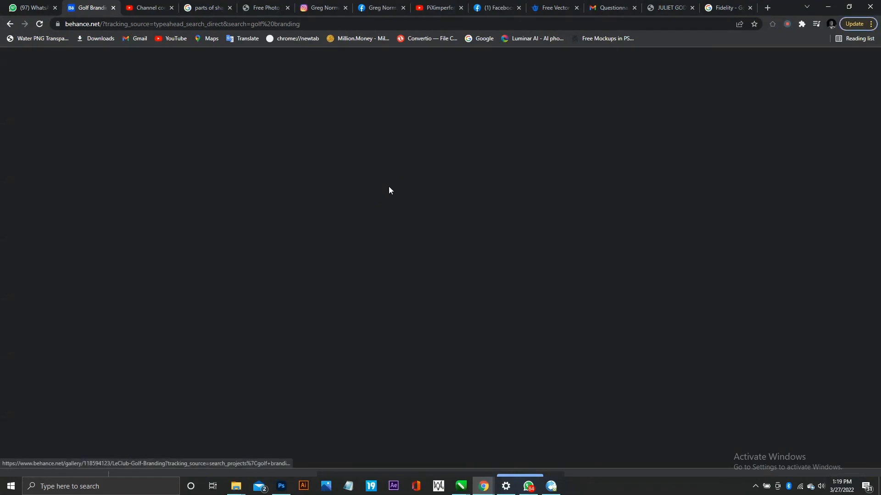
pyautogui.hotkey('alt', 'Tab')
pyautogui.click(362, 145)
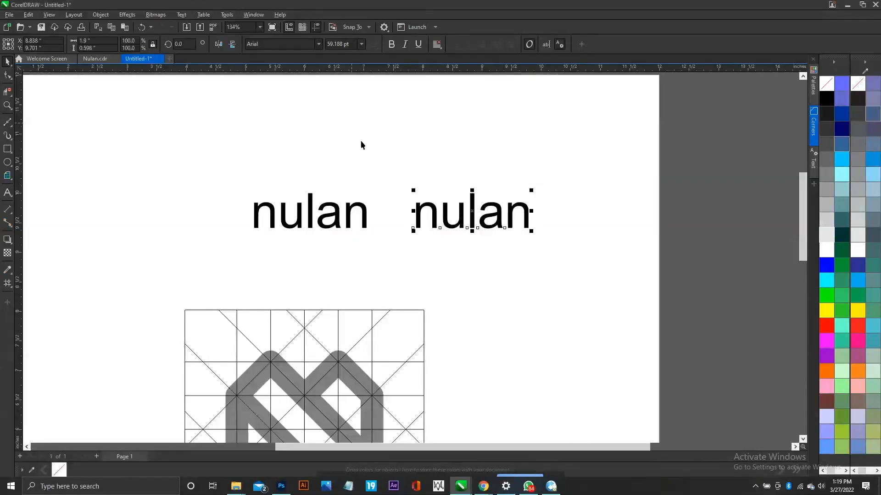
# Set the font of the first "nulan" text to GeosansLight
pyautogui.click(350, 212)
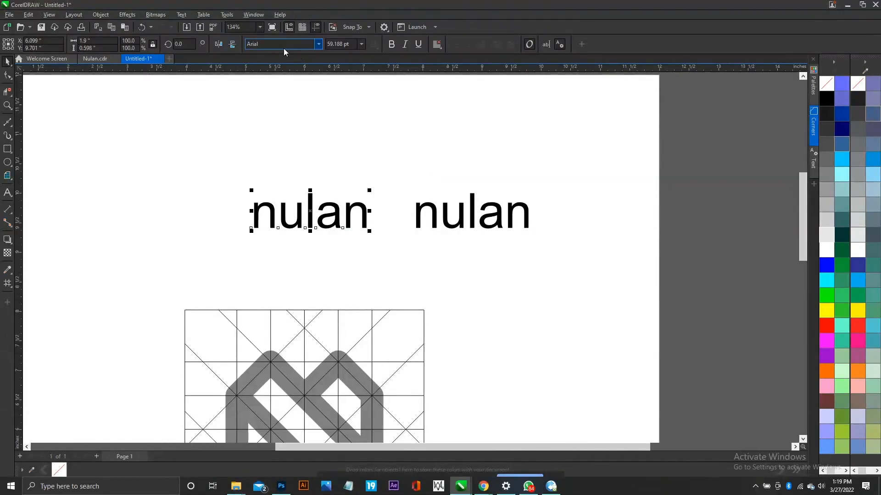
pyautogui.write('g')
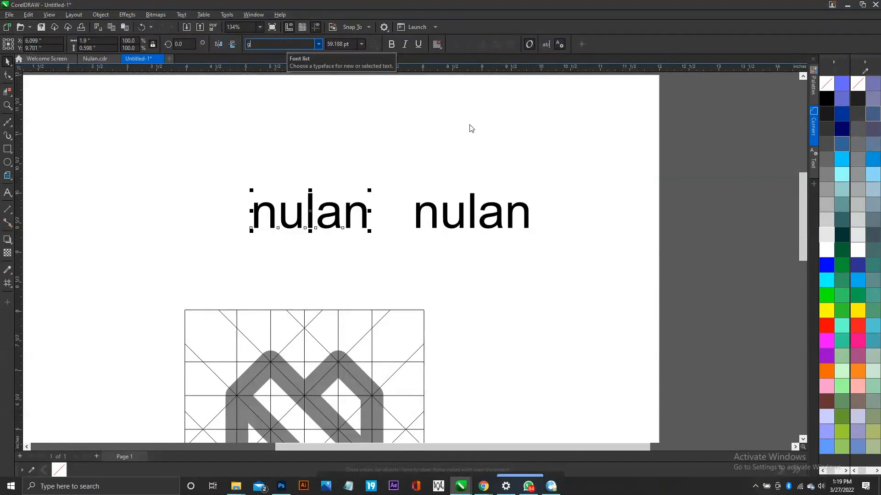
pyautogui.write('om')
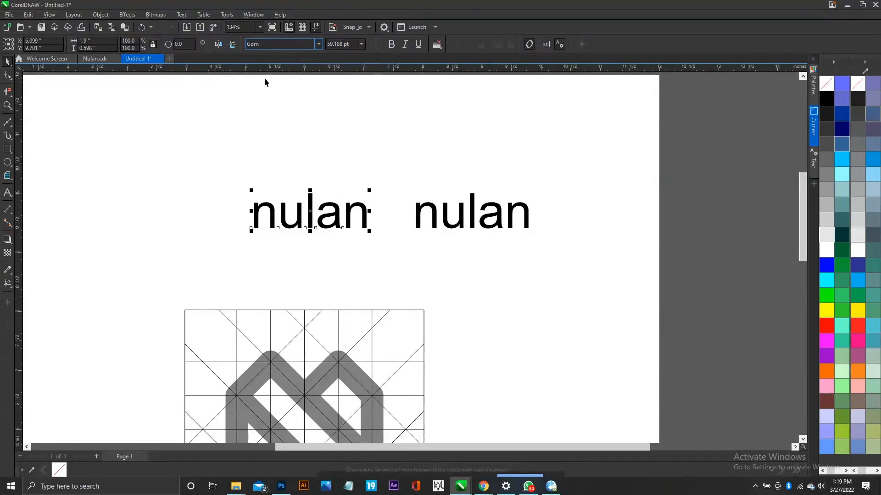
pyautogui.press('BackSpace')
pyautogui.write('o')
pyautogui.press('BackSpace')
pyautogui.press('BackSpace')
pyautogui.write('e')
pyautogui.write('eo')
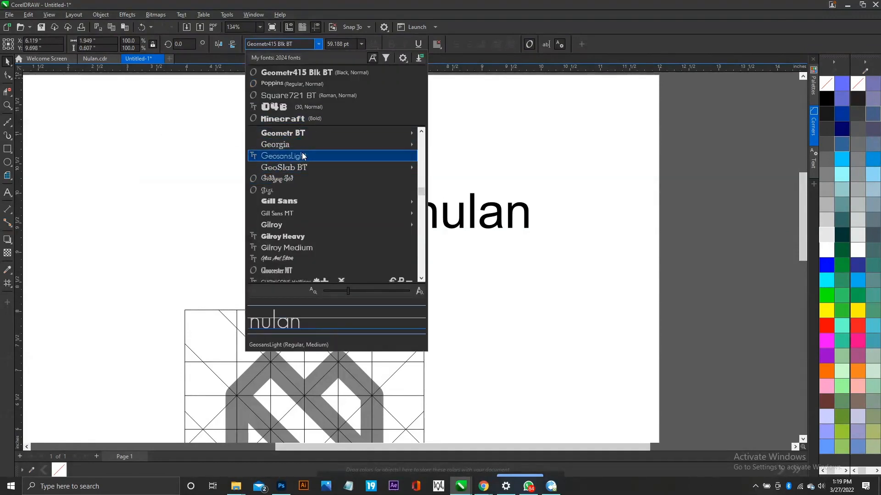
pyautogui.click(302, 157)
# Place the grey logo symbol directly left of the GeosansLight wordmark, scaled down to about 0.684 in
pyautogui.moveTo(223, 168); pyautogui.dragTo(357, 241)
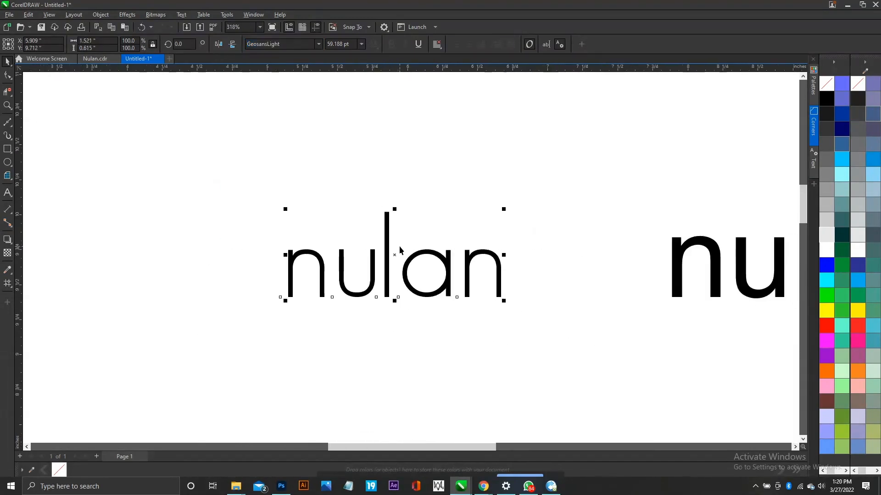
pyautogui.scroll(-3, 399, 249)
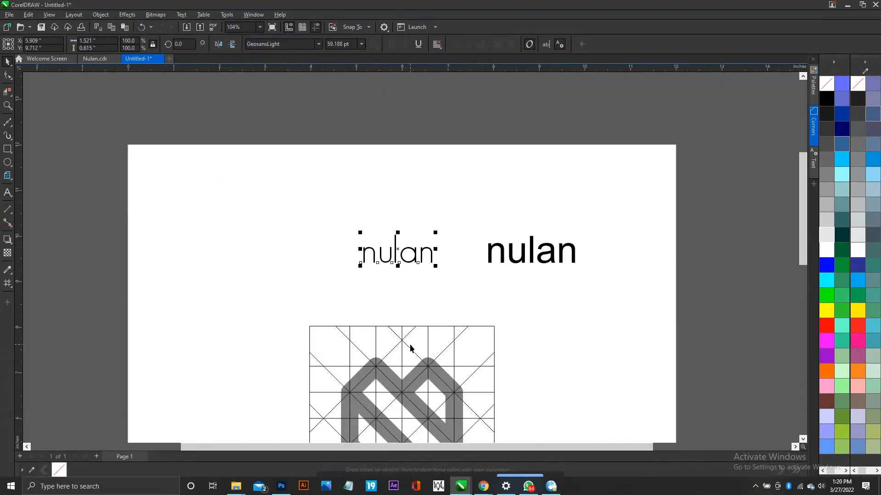
pyautogui.click(361, 376)
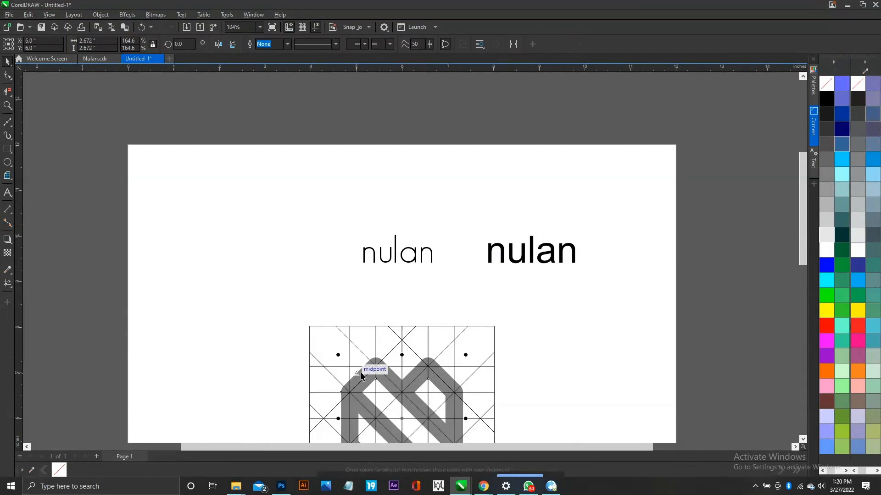
pyautogui.moveTo(373, 379); pyautogui.dragTo(261, 201)
pyautogui.moveTo(357, 307); pyautogui.dragTo(361, 271)
pyautogui.scroll(3, 361, 270)
pyautogui.scroll(-1, 360, 270)
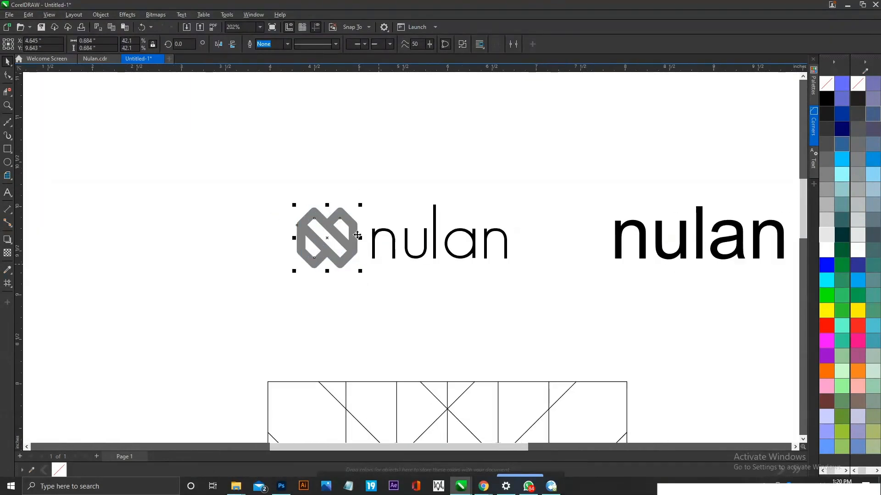
# Draw a rectangle about 0.098 by 0.122 in matching the symbol's stroke width and move it onto the first n's stem
pyautogui.moveTo(398, 269); pyautogui.dragTo(396, 267)
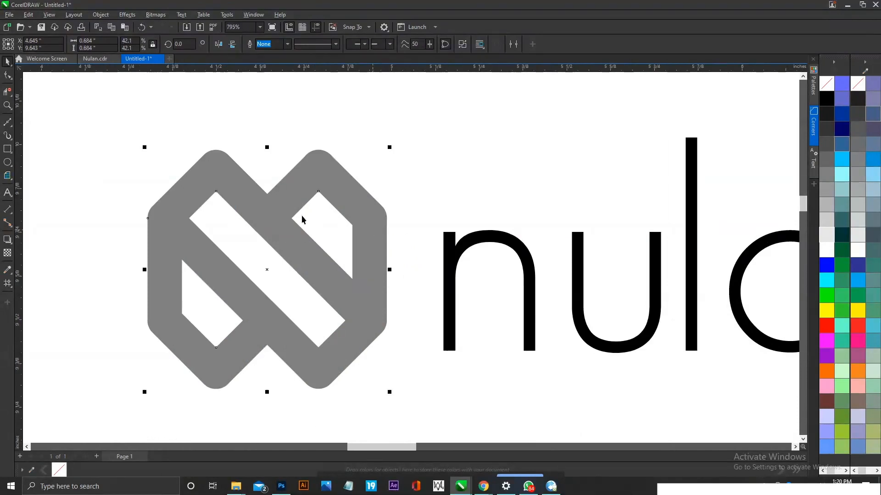
pyautogui.moveTo(352, 231); pyautogui.dragTo(444, 322)
pyautogui.press('space')
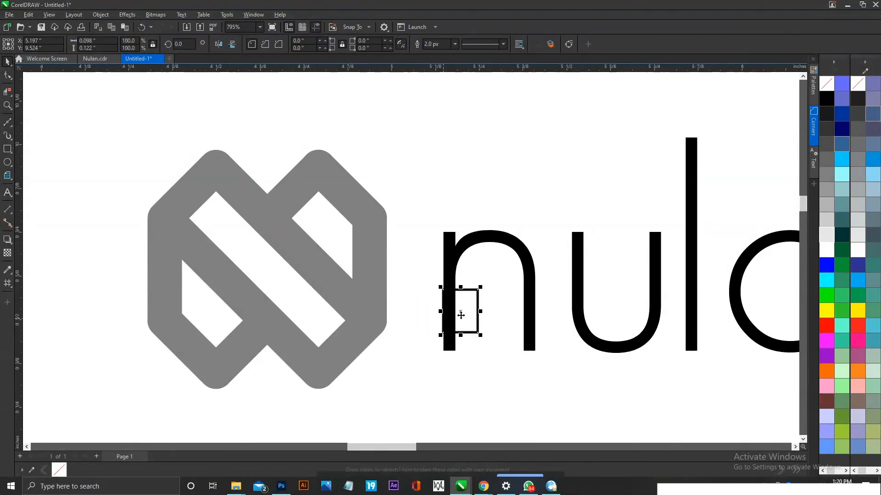
# Select the GeosansLight wordmark and give it a black outline
pyautogui.click(518, 259)
pyautogui.scroll(-4, 394, 253)
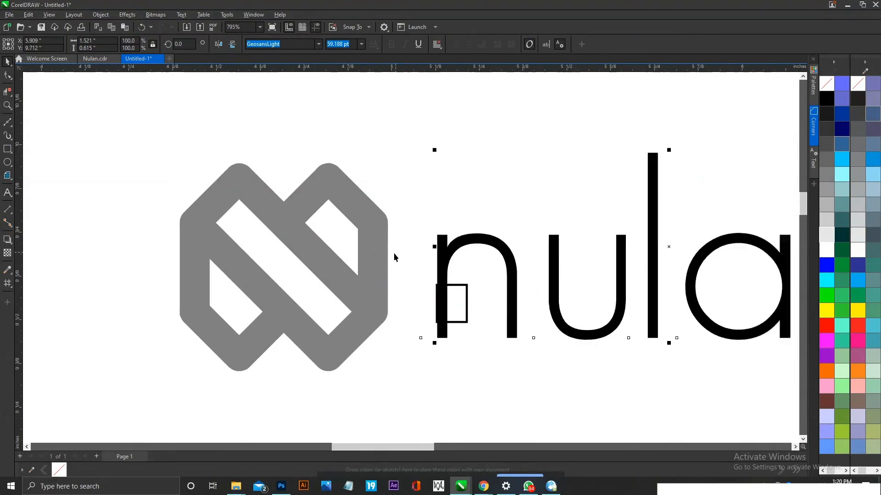
pyautogui.moveTo(312, 164); pyautogui.dragTo(715, 345)
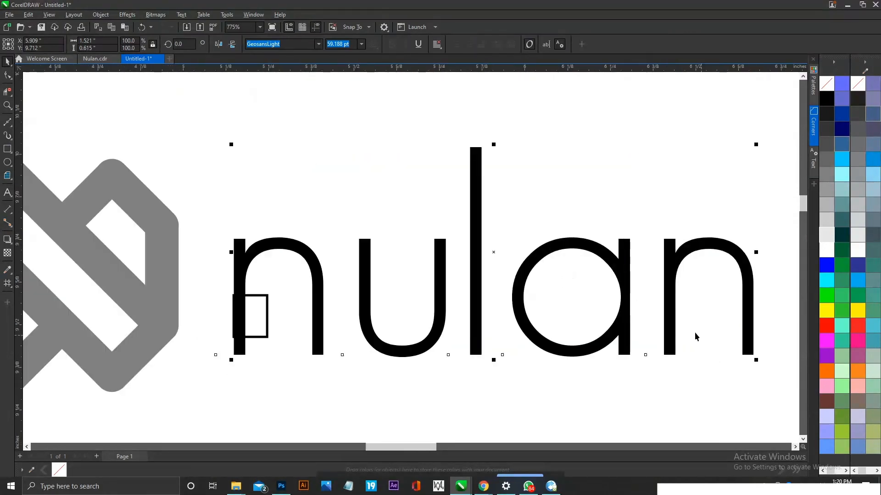
pyautogui.click(826, 99)
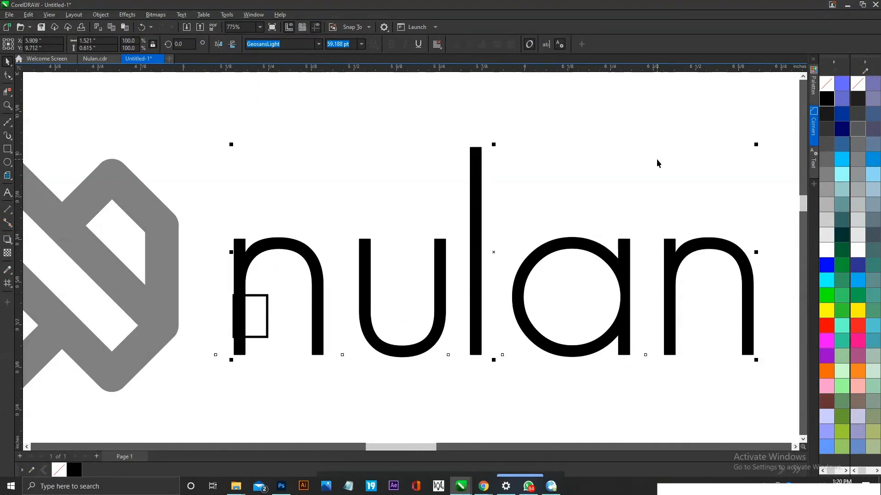
# Thicken the wordmark by setting its outline width to 14 pixels in the Outline Pen settings
pyautogui.press('F12')
pyautogui.moveTo(477, 174); pyautogui.dragTo(654, 92)
pyautogui.click(561, 137)
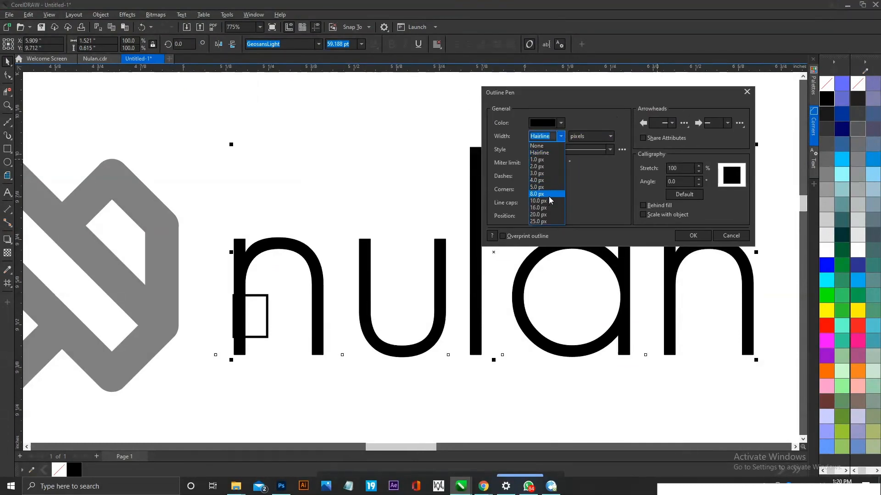
pyautogui.click(549, 195)
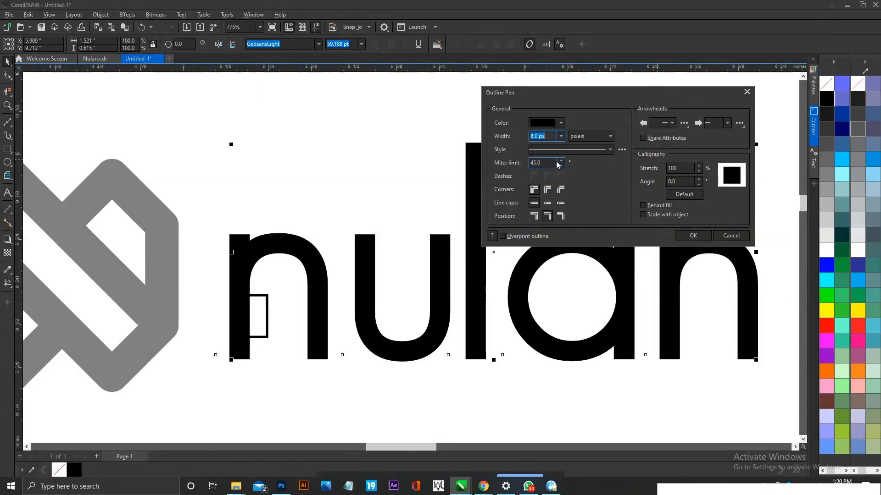
pyautogui.write('10')
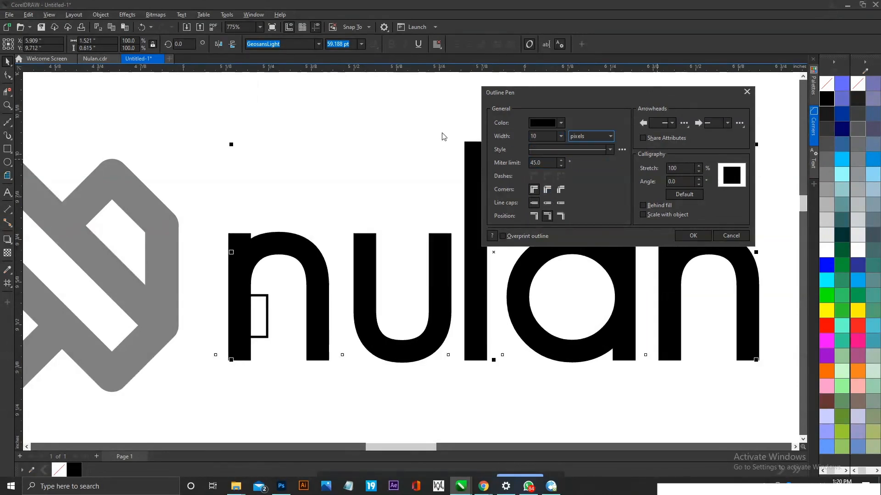
pyautogui.press('Tab')
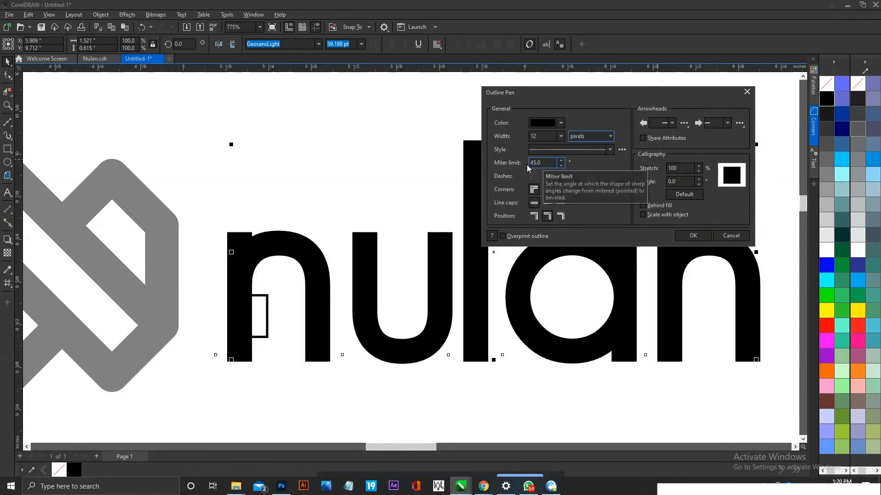
pyautogui.hotkey('shift', 'Tab')
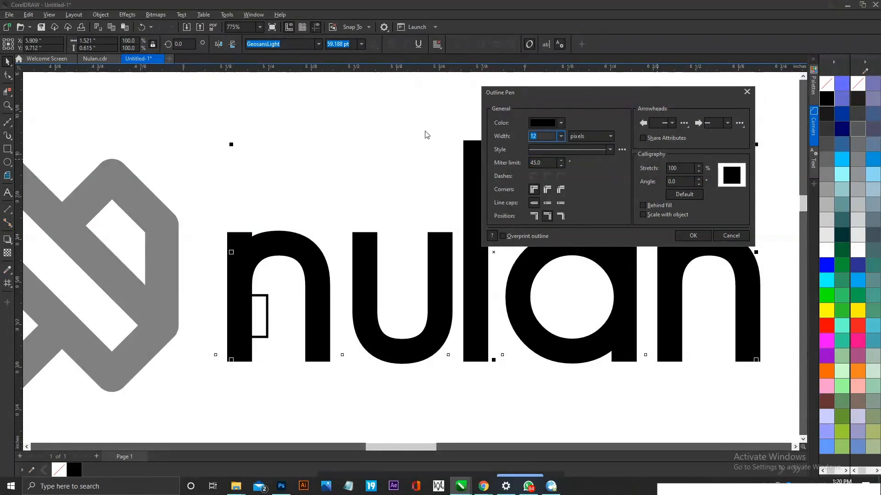
pyautogui.press('Tab')
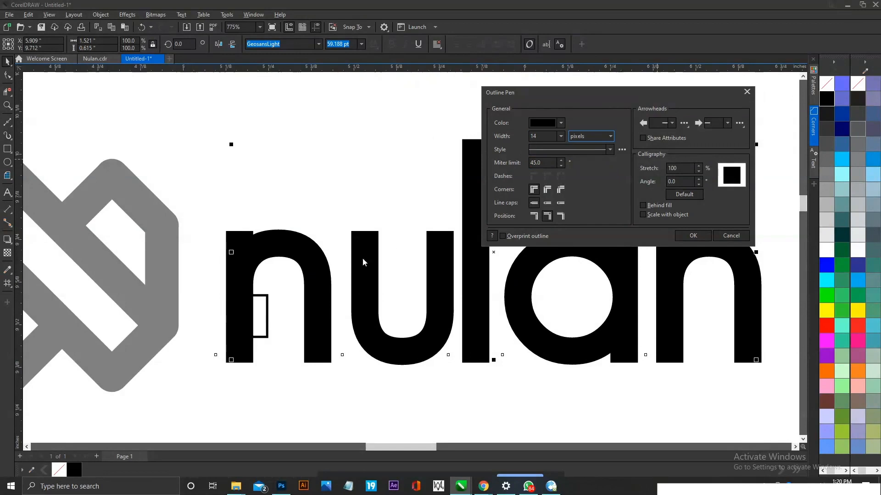
pyautogui.click(693, 236)
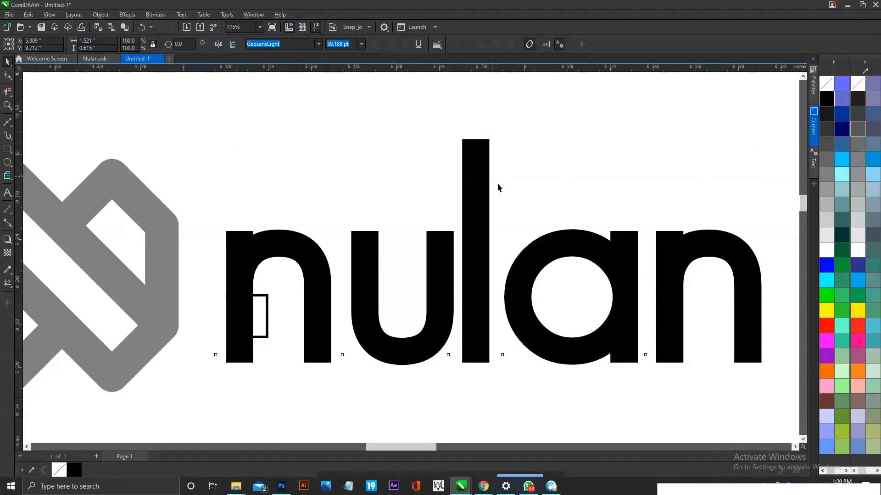
# Convert the outlined wordmark text to curves
pyautogui.click(477, 166)
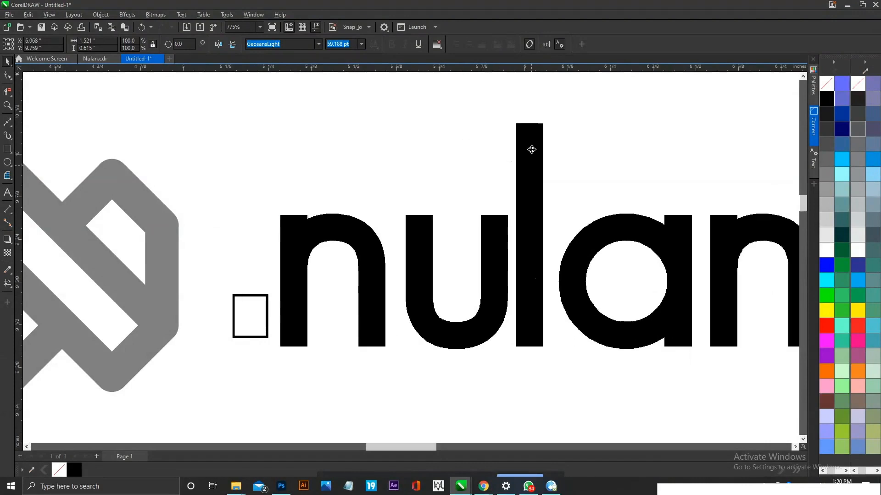
pyautogui.rightClick(481, 161)
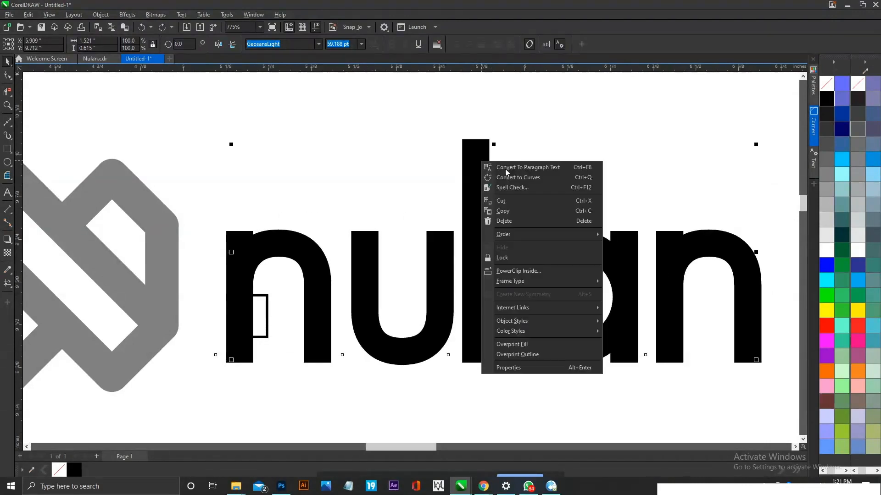
pyautogui.click(538, 178)
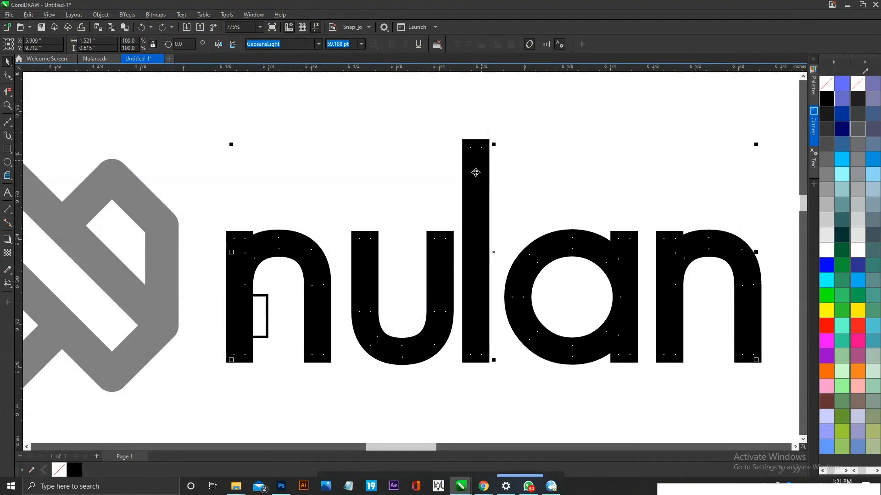
# Convert the wordmark's 14 px outline to a separate object
pyautogui.moveTo(468, 141); pyautogui.dragTo(418, 116)
pyautogui.hotkey('ctrl', 'z')
pyautogui.click(481, 142)
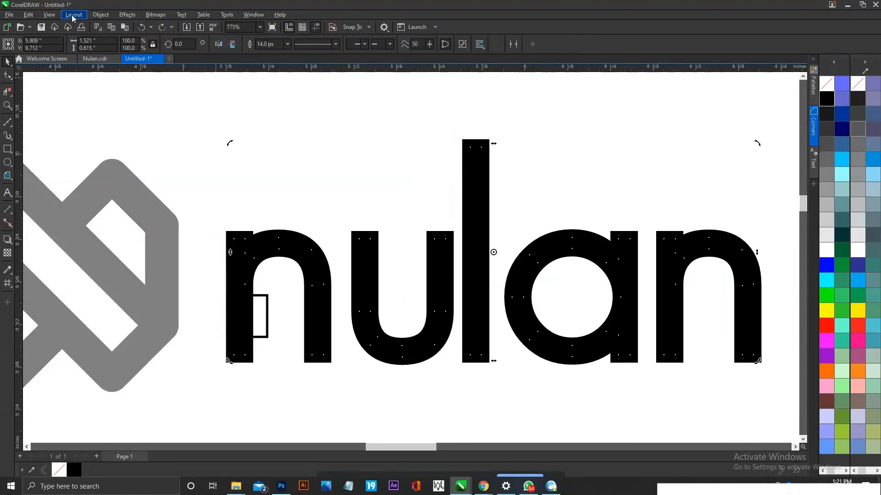
pyautogui.click(73, 15)
pyautogui.moveTo(101, 15)
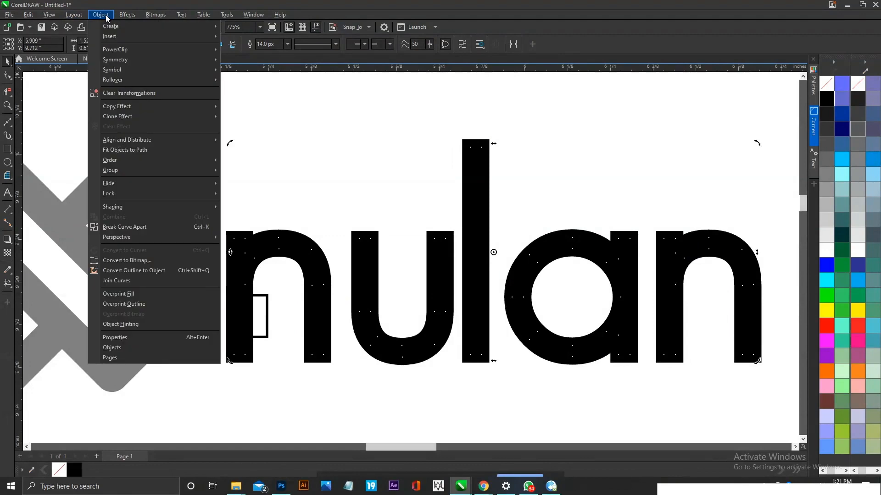
pyautogui.click(136, 273)
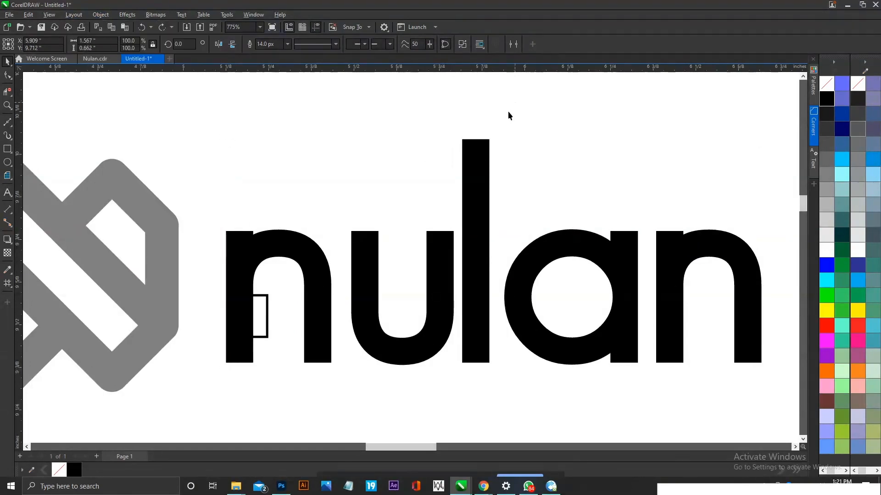
# Weld the converted outline and the thin letter curves into a single wordmark shape
pyautogui.moveTo(469, 142); pyautogui.dragTo(319, 104)
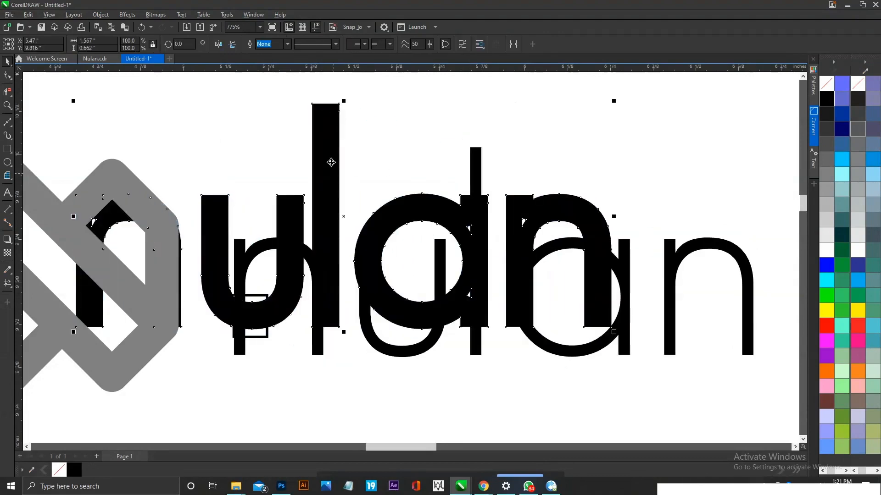
pyautogui.hotkey('ctrl', 'z')
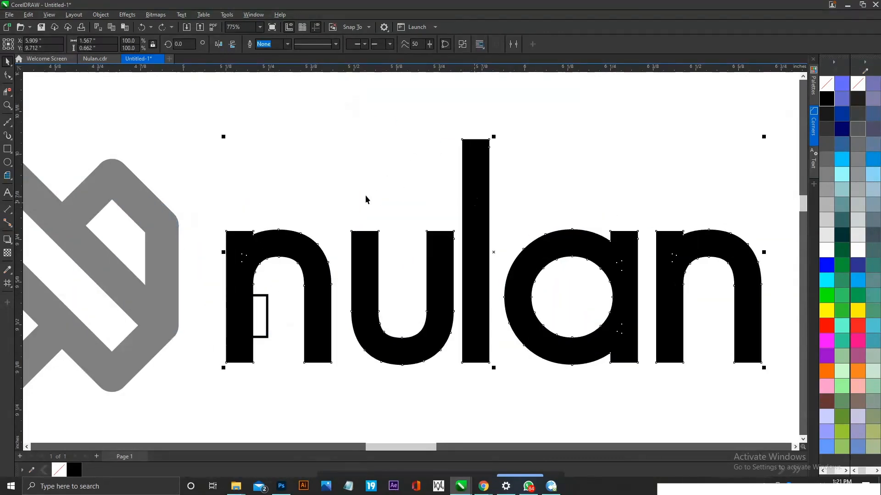
pyautogui.keyDown('shift'); pyautogui.click(317, 284); pyautogui.keyUp('shift')
pyautogui.moveTo(318, 288); pyautogui.dragTo(357, 205)
pyautogui.hotkey('ctrl', 'z')
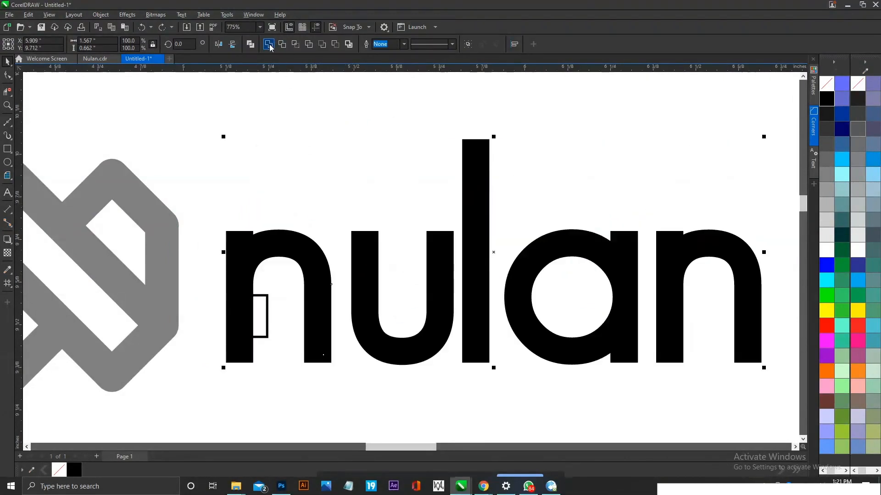
pyautogui.click(321, 141)
# Line up the reference rectangle with the outer edge of the first n's stem to compare stroke widths
pyautogui.moveTo(260, 313); pyautogui.dragTo(223, 329)
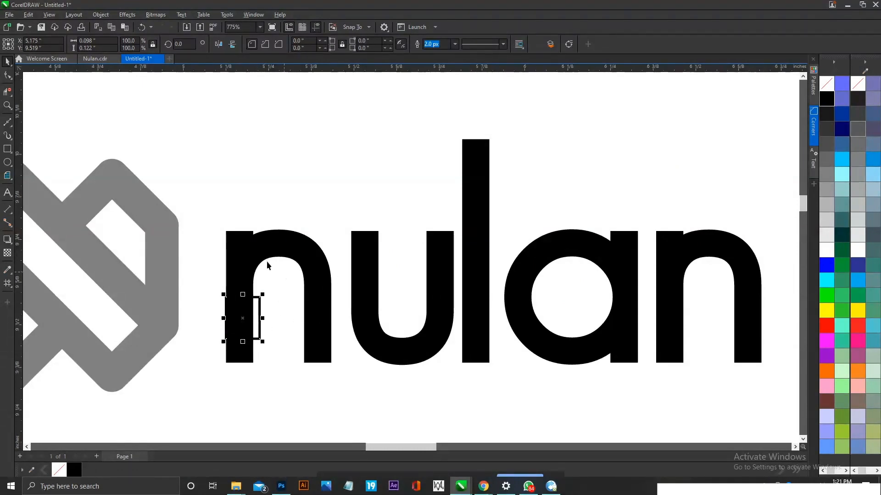
pyautogui.click(259, 250)
pyautogui.scroll(-2, 329, 258)
pyautogui.click(312, 202)
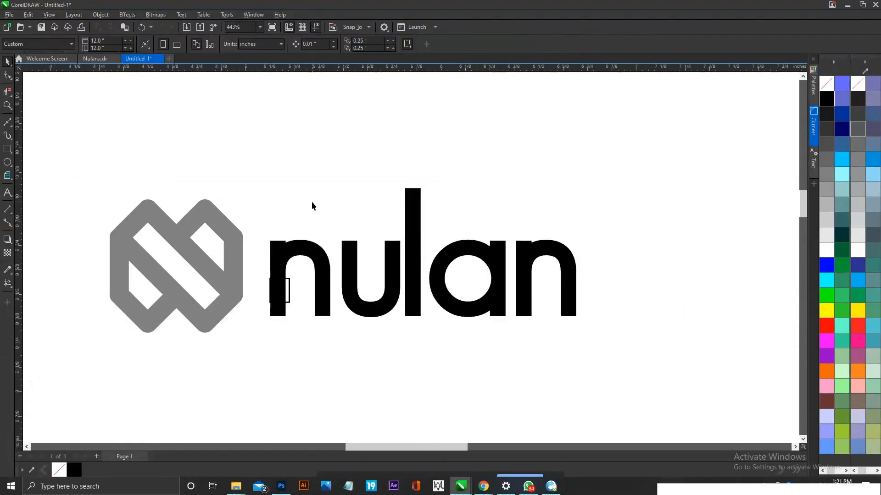
pyautogui.press('F2')
pyautogui.moveTo(202, 173); pyautogui.dragTo(601, 344)
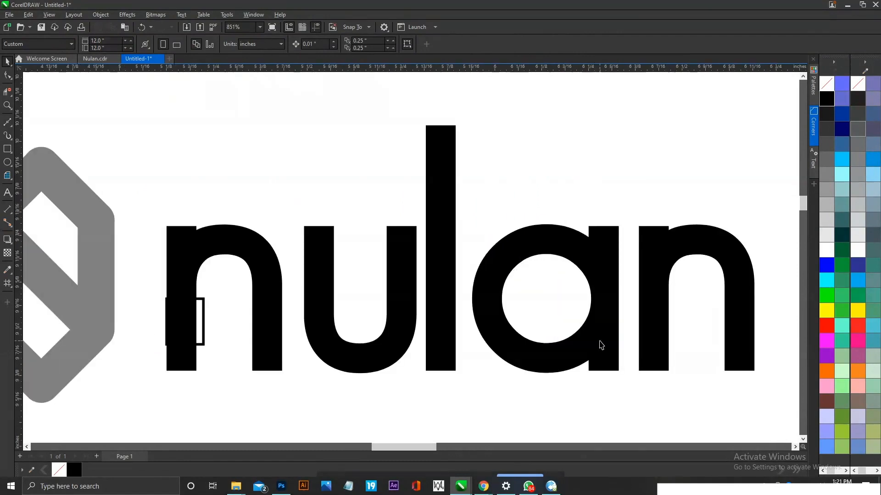
# Delete the reference rectangle from the first n's stem
pyautogui.click(202, 311)
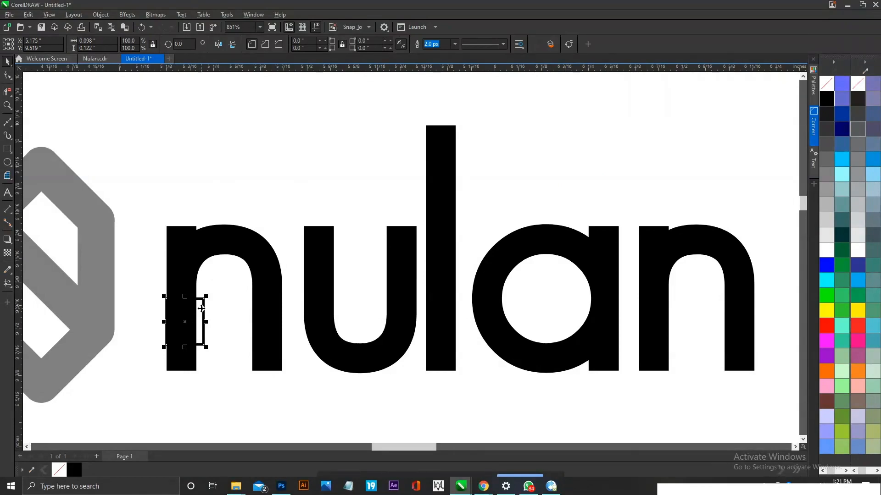
pyautogui.keyDown('shift'); pyautogui.click(188, 271); pyautogui.keyUp('shift')
pyautogui.click(200, 280)
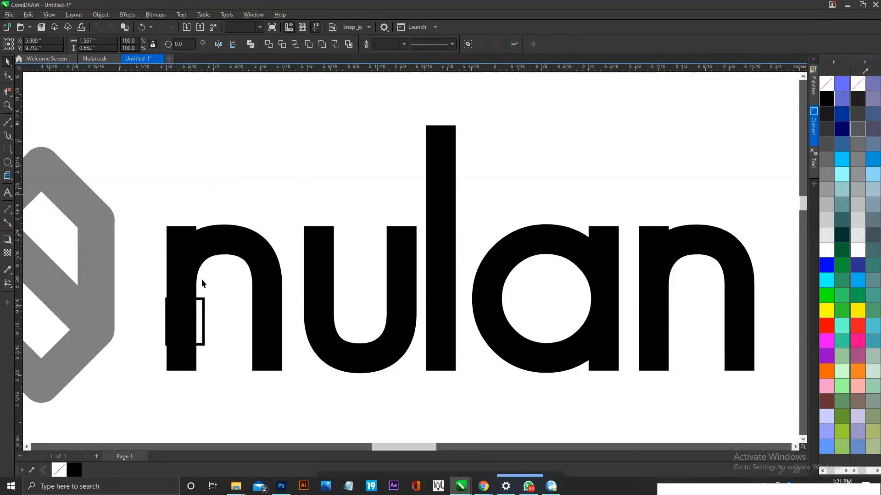
pyautogui.click(203, 314)
pyautogui.press('Delete')
# Inspect the thickened wordmark beside the grey symbol to compare their stroke weights
pyautogui.click(235, 241)
pyautogui.scroll(-5, 365, 252)
pyautogui.press('z')
pyautogui.moveTo(123, 175); pyautogui.dragTo(550, 337)
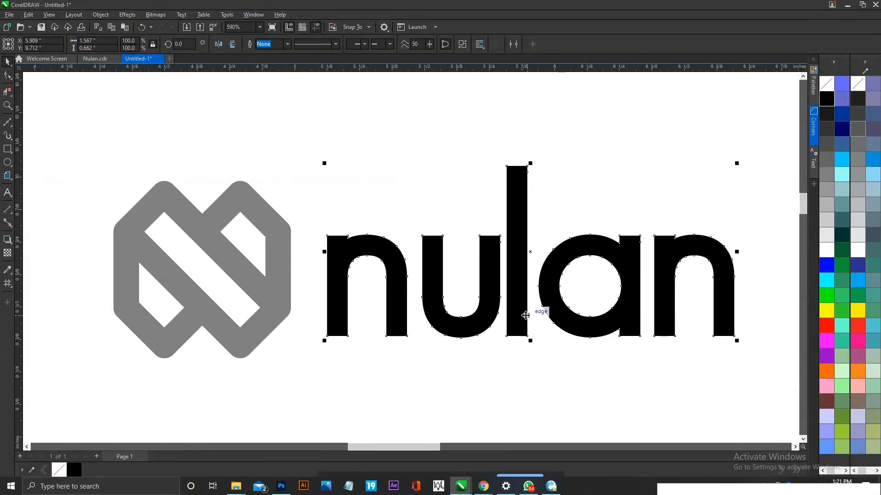
pyautogui.click(563, 212)
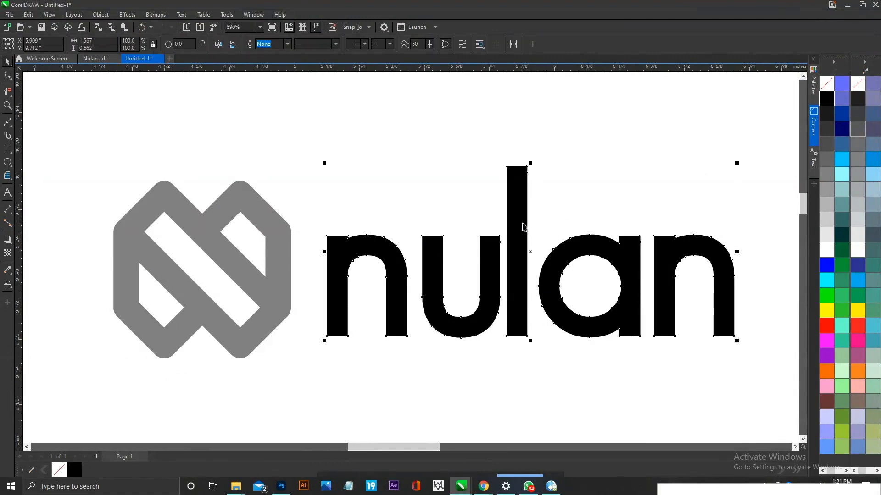
pyautogui.click(523, 226)
pyautogui.scroll(-4, 523, 227)
# Set the Arial "nulan" text to GeosansLight and move it close beside the bold wordmark
pyautogui.click(640, 243)
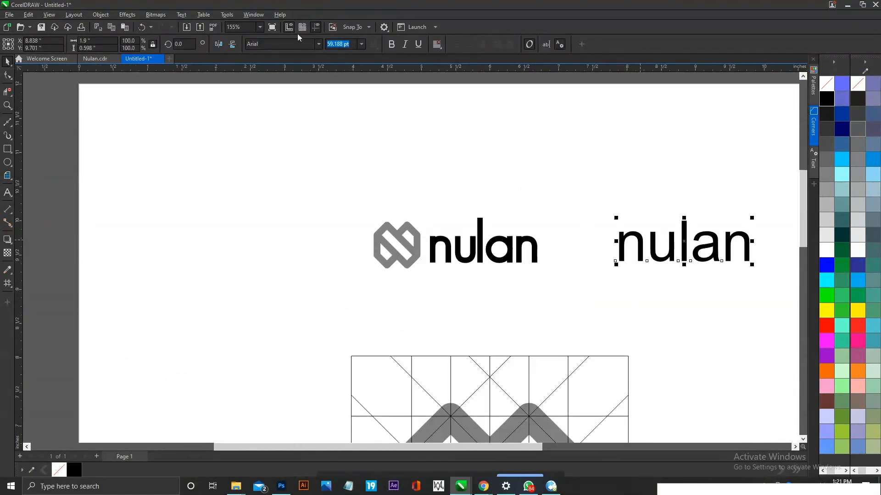
pyautogui.click(319, 44)
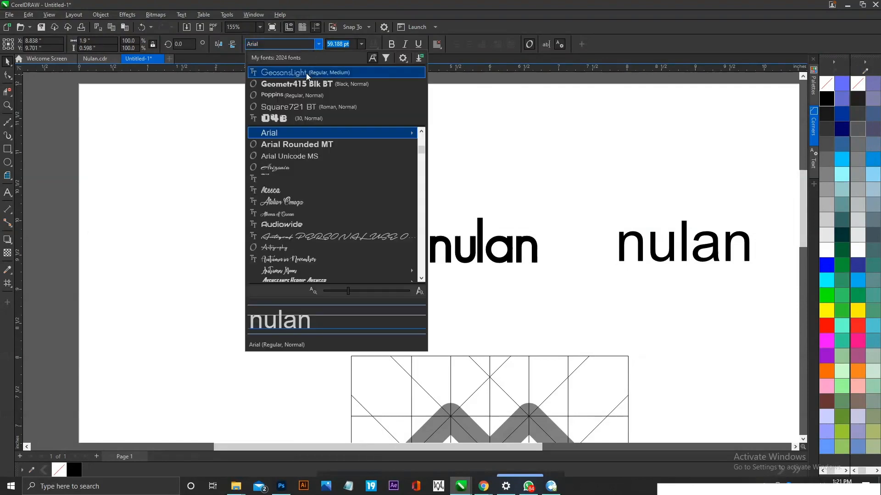
pyautogui.click(307, 72)
pyautogui.moveTo(665, 256); pyautogui.dragTo(597, 256)
# Draw a rectangle about 0.418 by 0.231 in over the top of the bold wordmark's l
pyautogui.moveTo(488, 256); pyautogui.dragTo(614, 291)
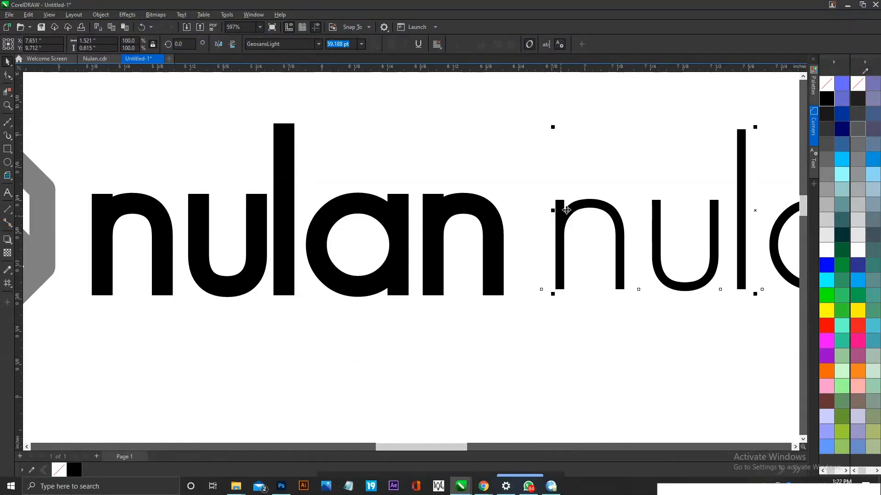
pyautogui.scroll(5, 561, 217)
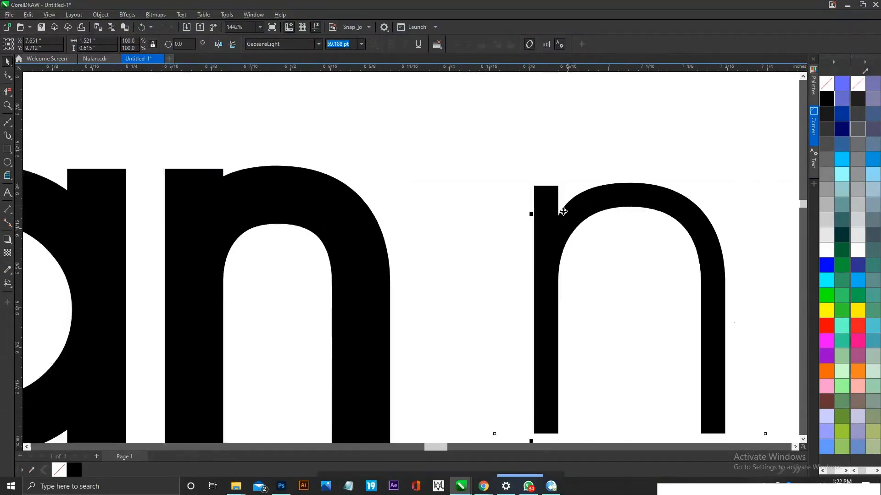
pyautogui.scroll(-4, 558, 217)
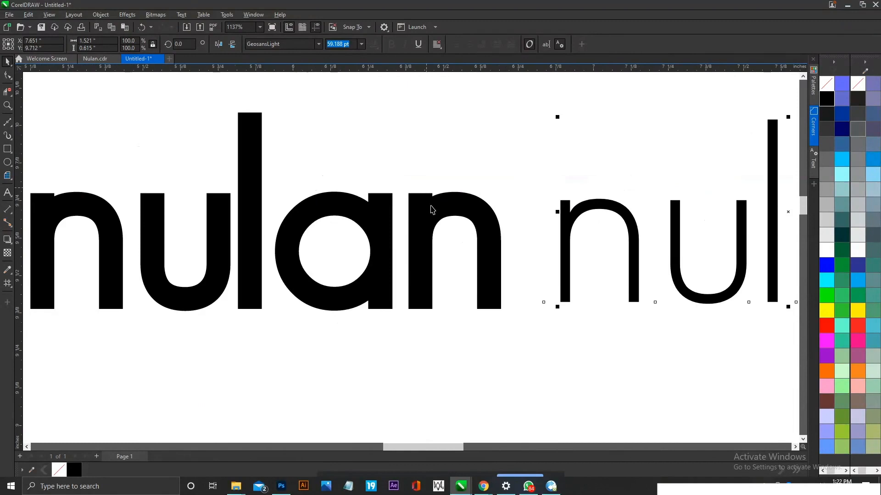
pyautogui.scroll(-3, 527, 218)
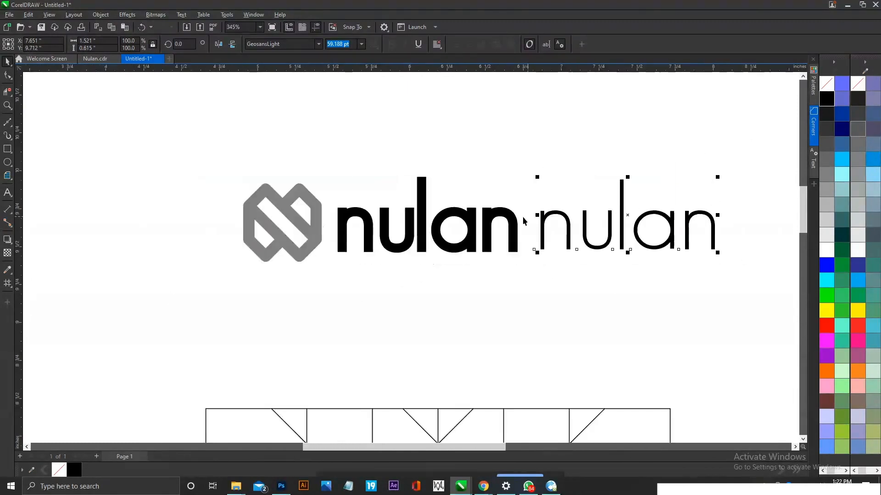
pyautogui.moveTo(382, 225); pyautogui.dragTo(743, 280)
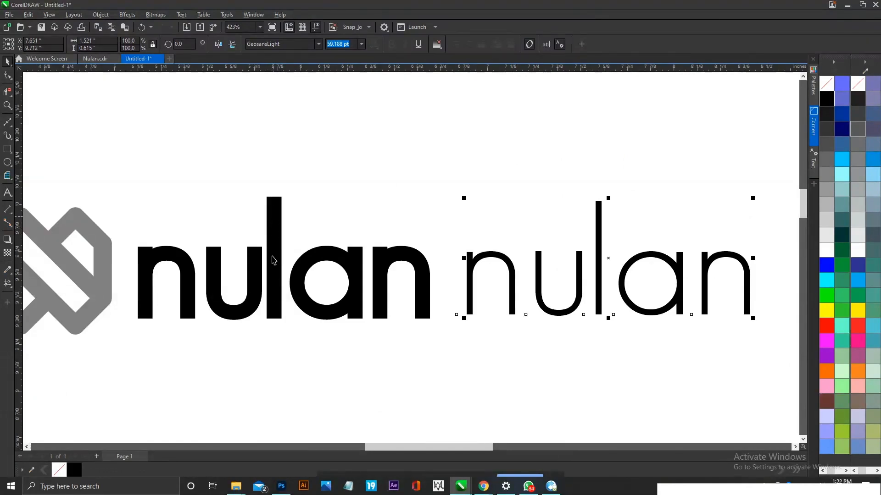
pyautogui.click(8, 152)
pyautogui.moveTo(236, 179); pyautogui.dragTo(314, 222)
# Try to shorten the bold wordmark's l by trimming its top with the rectangle, and undo the trim
pyautogui.press('space')
pyautogui.keyDown('shift'); pyautogui.click(276, 265); pyautogui.keyUp('shift')
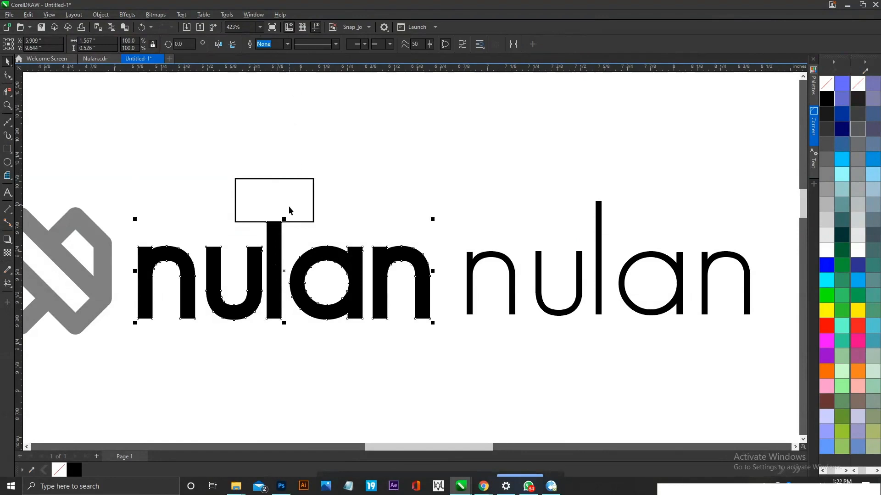
pyautogui.hotkey('ctrl', 'z')
# Trim the top of the bold wordmark's l with the rectangle drawn over it
pyautogui.click(313, 183)
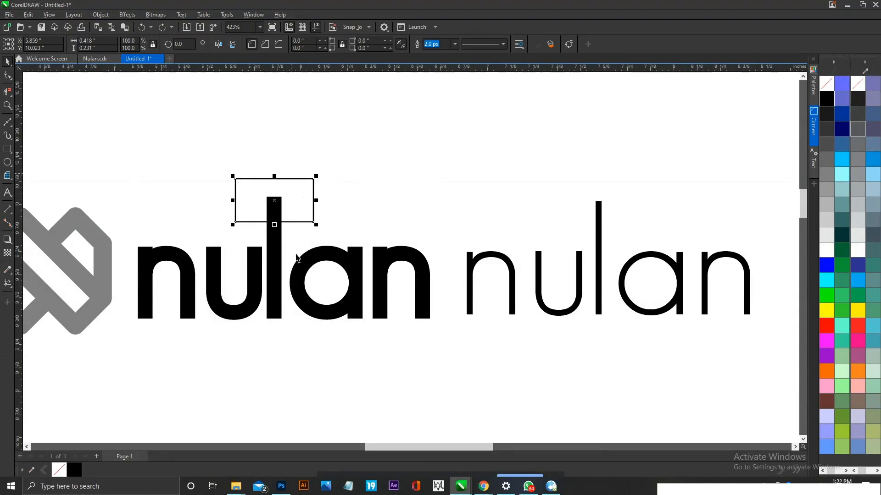
pyautogui.keyDown('shift'); pyautogui.click(276, 292); pyautogui.keyUp('shift')
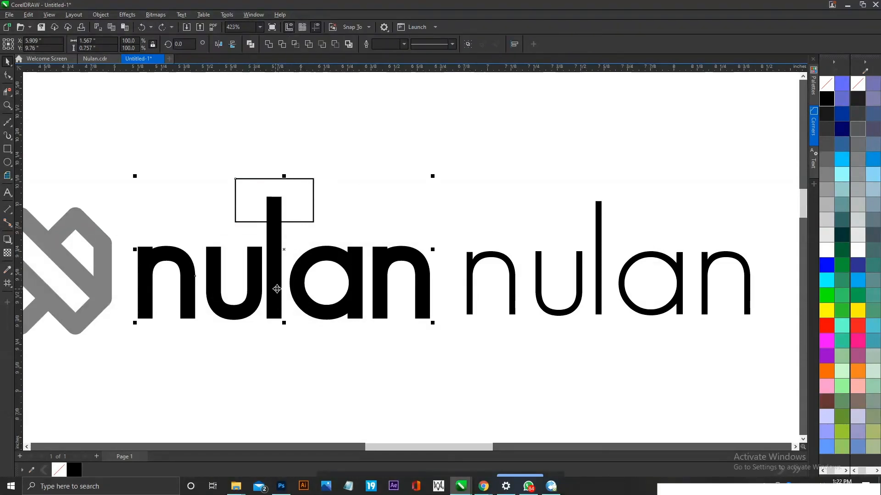
pyautogui.click(282, 47)
pyautogui.click(285, 192)
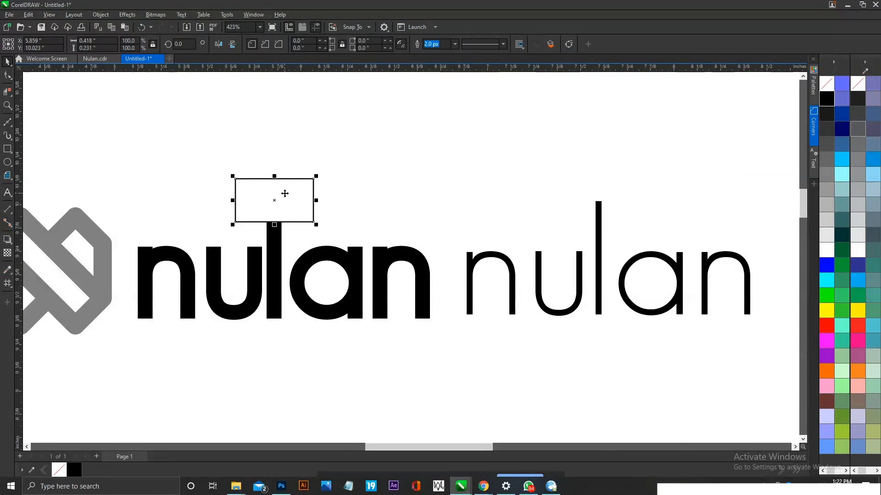
# Undo the trim of the l and delete the rectangle above it
pyautogui.press('Delete')
pyautogui.hotkey('ctrl', 'z')
pyautogui.hotkey('ctrl', 'z')
pyautogui.press('Delete')
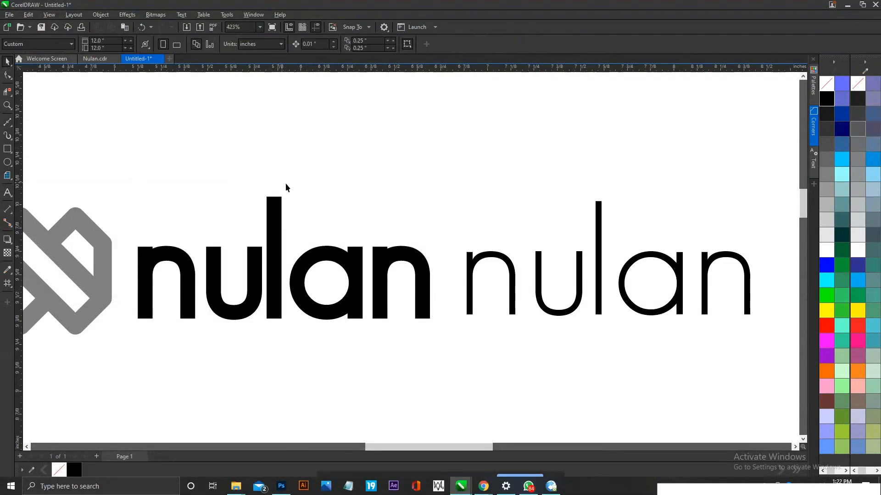
# Shorten the bold wordmark's l by lowering the nodes at its top end
pyautogui.click(7, 79)
pyautogui.click(278, 210)
pyautogui.moveTo(244, 187); pyautogui.dragTo(280, 222)
pyautogui.press('space')
pyautogui.click(331, 197)
# Delete the thin GeosansLight "nulan" text beside the bold wordmark
pyautogui.scroll(-2, 359, 296)
pyautogui.press('F2')
pyautogui.moveTo(82, 171); pyautogui.dragTo(684, 347)
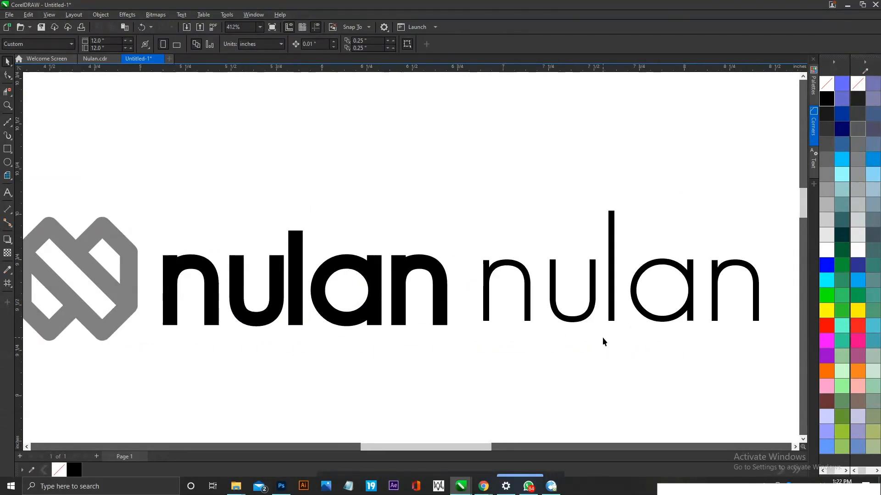
pyautogui.scroll(2, 235, 324)
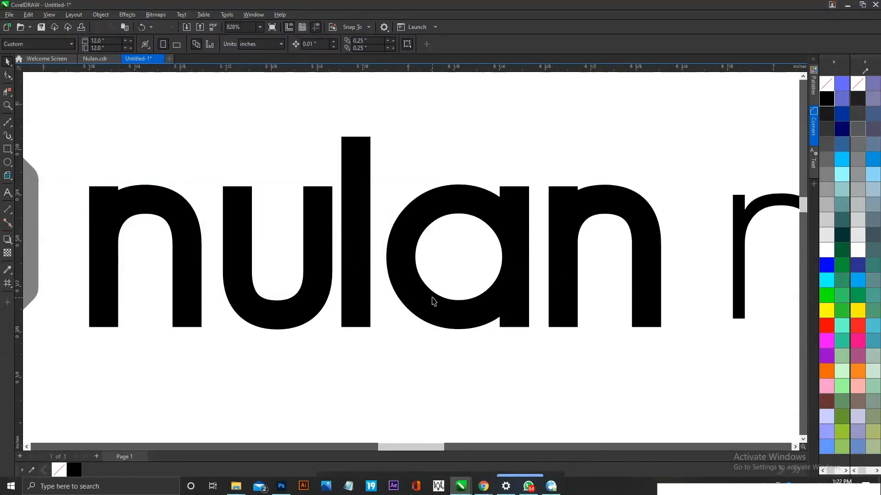
pyautogui.scroll(-2, 378, 260)
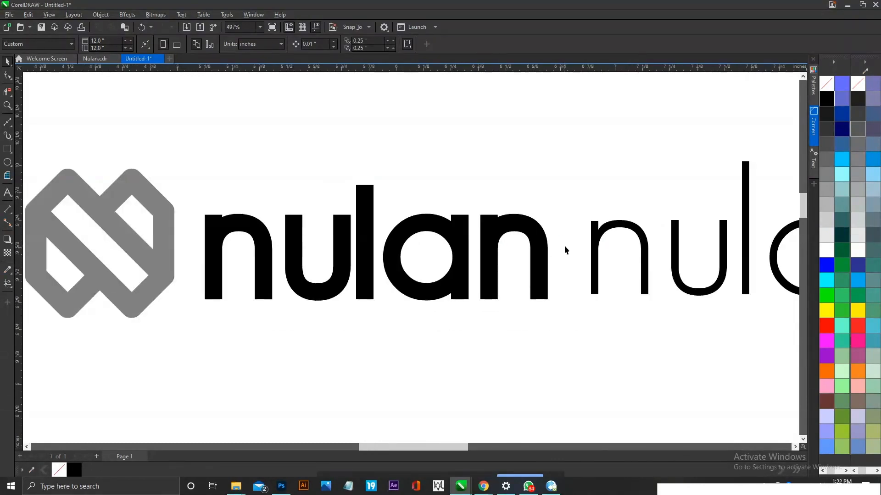
pyautogui.click(596, 239)
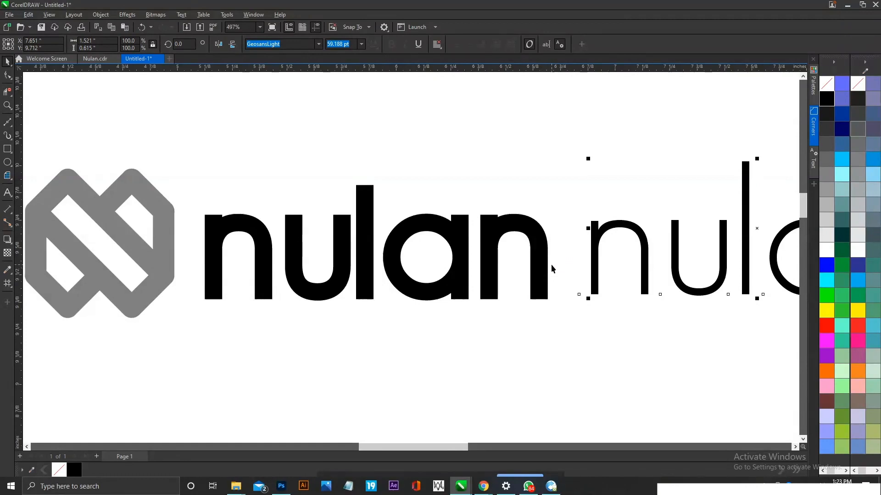
pyautogui.scroll(-4, 394, 261)
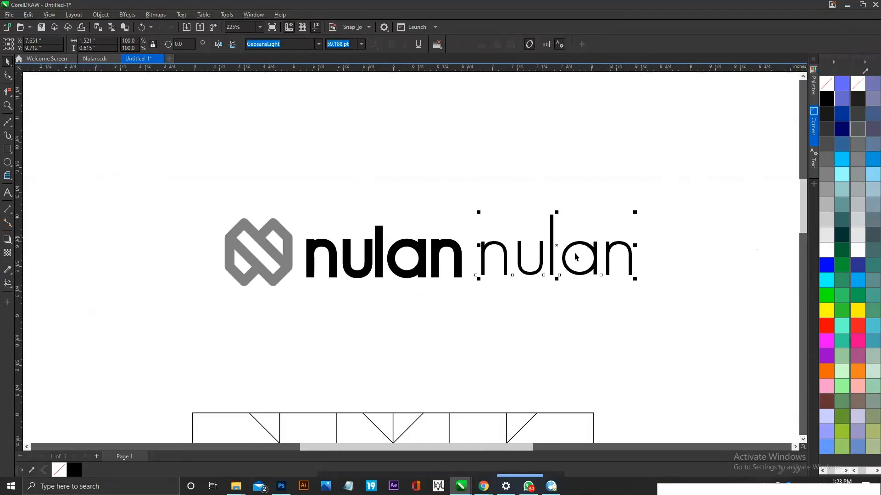
pyautogui.scroll(-1, 516, 249)
pyautogui.press('Delete')
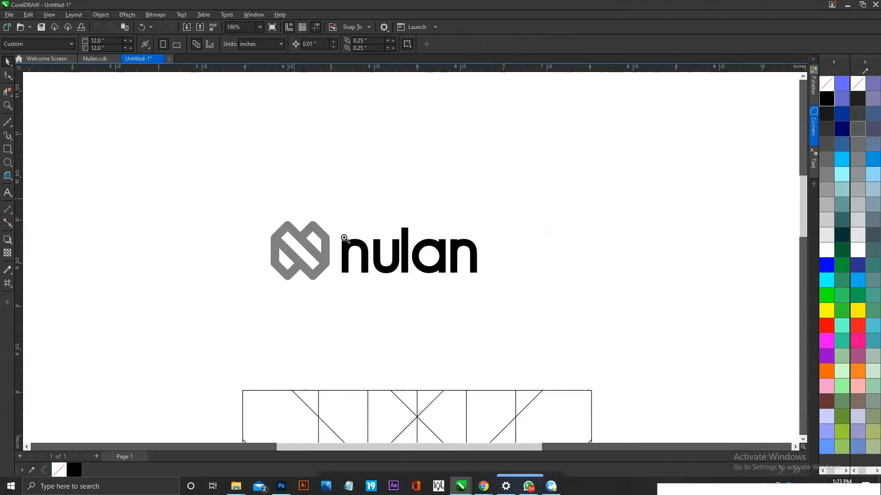
# Draw a spacer rectangle filling the gap between the first n and the u, and stretch it to about 0.059 by 0.807 in
pyautogui.scroll(6, 413, 260)
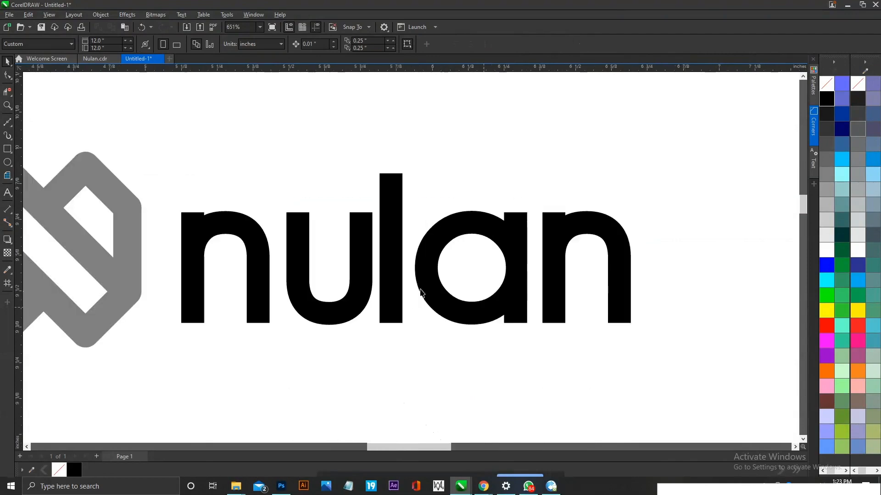
pyautogui.click(7, 148)
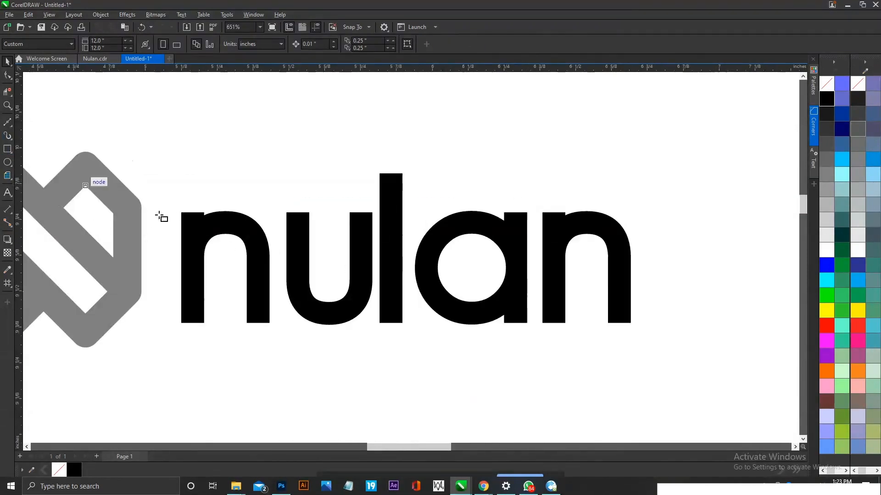
pyautogui.moveTo(267, 253); pyautogui.dragTo(289, 281)
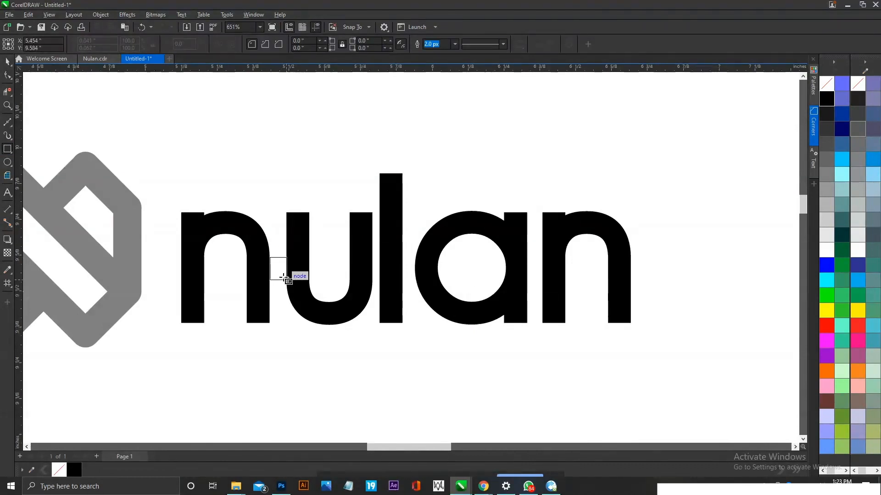
pyautogui.press('space')
pyautogui.click(280, 258)
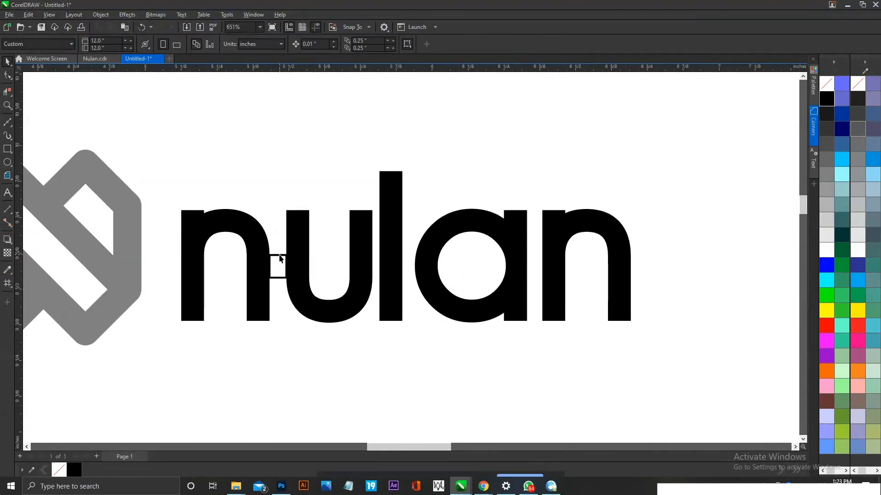
pyautogui.hscroll(-1, 278, 264)
pyautogui.click(287, 255)
pyautogui.moveTo(287, 252); pyautogui.dragTo(287, 148)
# Copy the spacer rectangle against the u's right edge and give both spacers a red outline
pyautogui.moveTo(279, 270); pyautogui.dragTo(381, 261)
pyautogui.click(408, 187)
pyautogui.click(382, 143)
pyautogui.rightClick(827, 327)
pyautogui.click(293, 172)
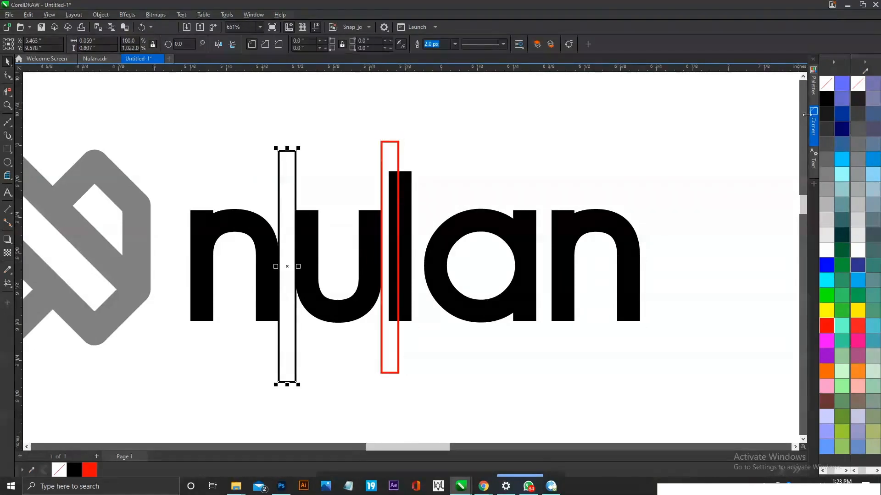
pyautogui.rightClick(827, 326)
# Shift the nodes of the l, a and last n right until the l meets the second spacer's right edge
pyautogui.click(413, 192)
pyautogui.press('z')
pyautogui.moveTo(342, 116); pyautogui.dragTo(682, 360)
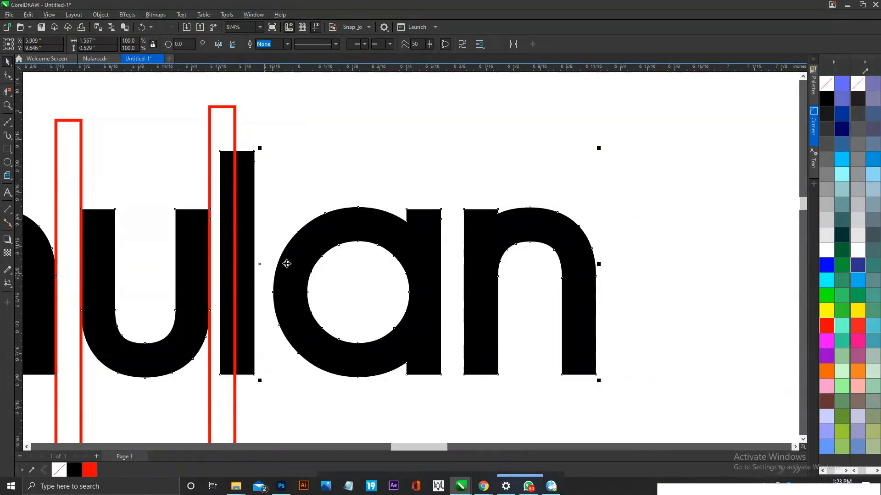
pyautogui.click(8, 75)
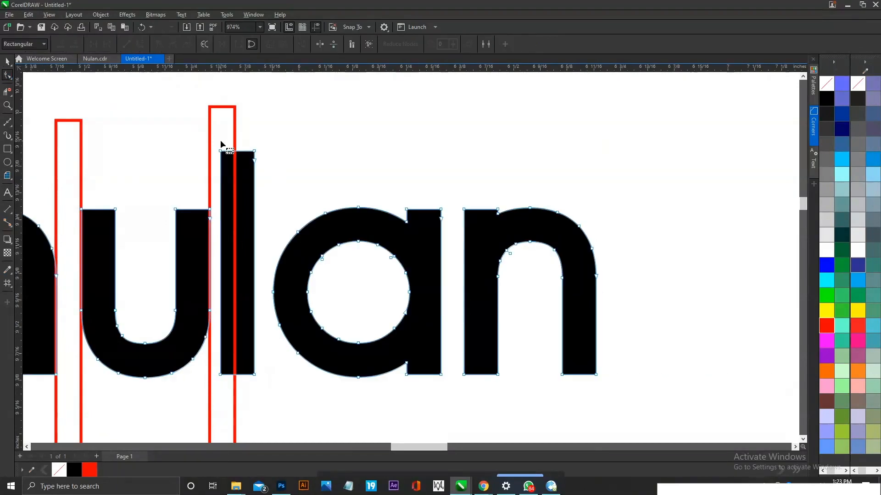
pyautogui.moveTo(219, 139); pyautogui.dragTo(649, 401)
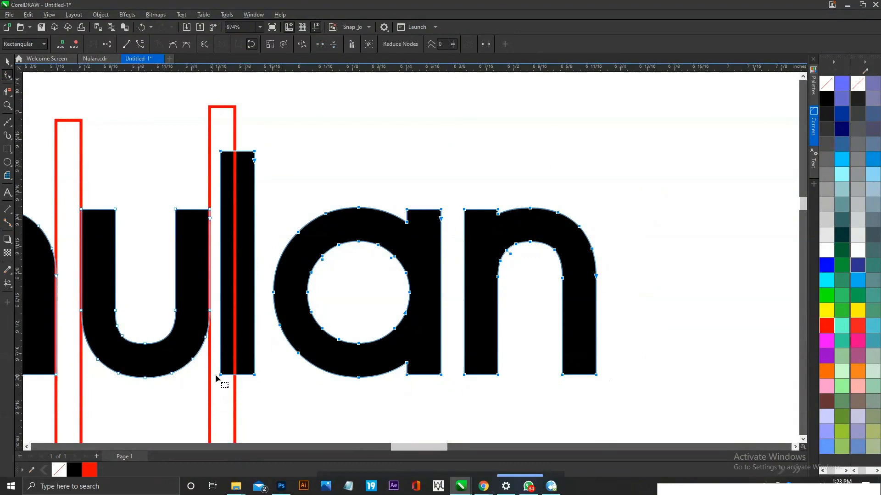
pyautogui.moveTo(220, 376); pyautogui.dragTo(240, 379)
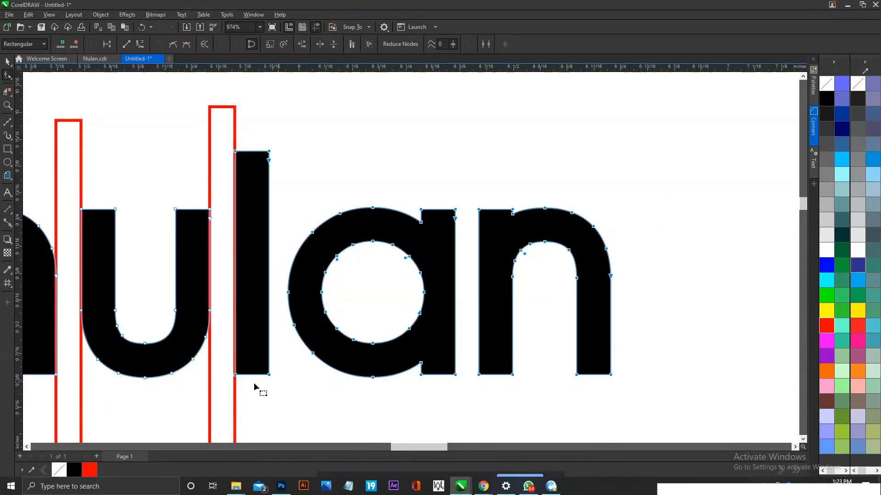
# Copy the red spacer against the l's right edge and shift the a and last n until the a touches it
pyautogui.press('space')
pyautogui.click(218, 381)
pyautogui.moveTo(210, 304); pyautogui.dragTo(270, 303)
pyautogui.press('space')
pyautogui.click(324, 324)
pyautogui.moveTo(285, 133); pyautogui.dragTo(703, 415)
pyautogui.moveTo(289, 292); pyautogui.dragTo(294, 292)
# Copy the red spacer against the a's right edge and shift the last n's nodes until the n touches it
pyautogui.press('space')
pyautogui.moveTo(268, 306); pyautogui.dragTo(462, 314)
pyautogui.doubleClick(520, 255)
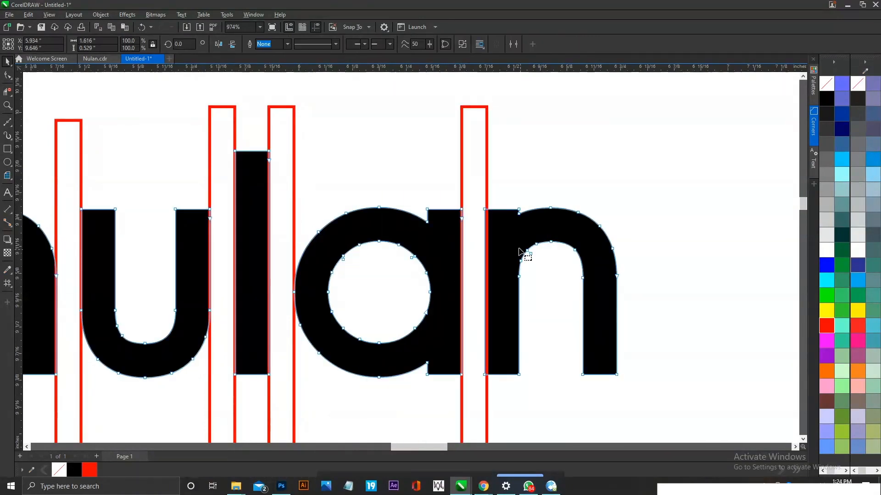
pyautogui.moveTo(478, 187); pyautogui.dragTo(684, 406)
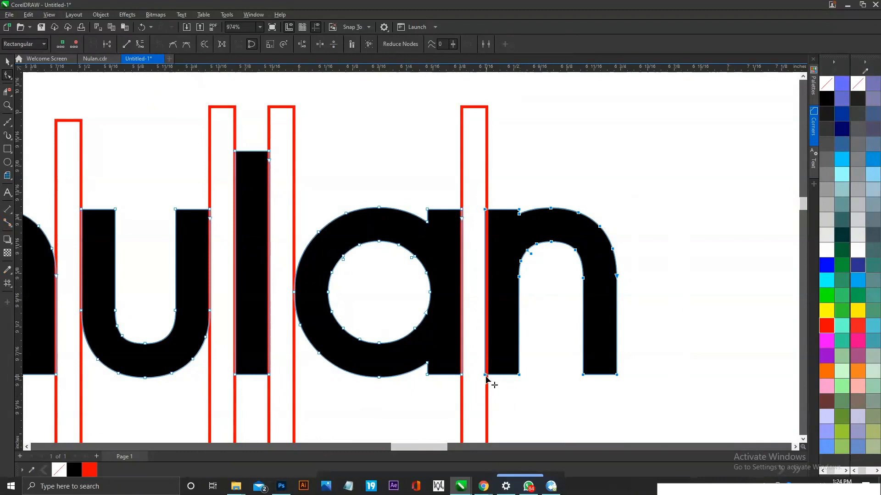
pyautogui.moveTo(486, 376); pyautogui.dragTo(489, 377)
pyautogui.press('space')
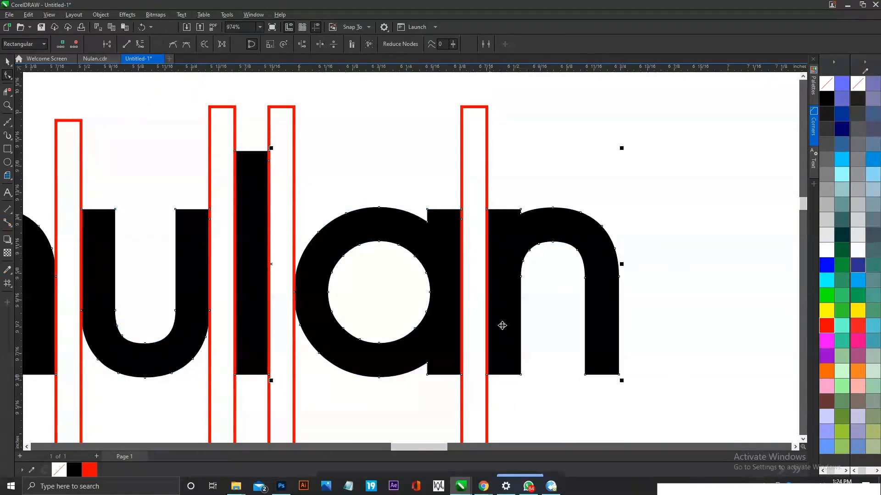
# Move all the red spacer rectangles together off the wordmark into the empty area on its right
pyautogui.scroll(-3, 472, 307)
pyautogui.scroll(1, 387, 297)
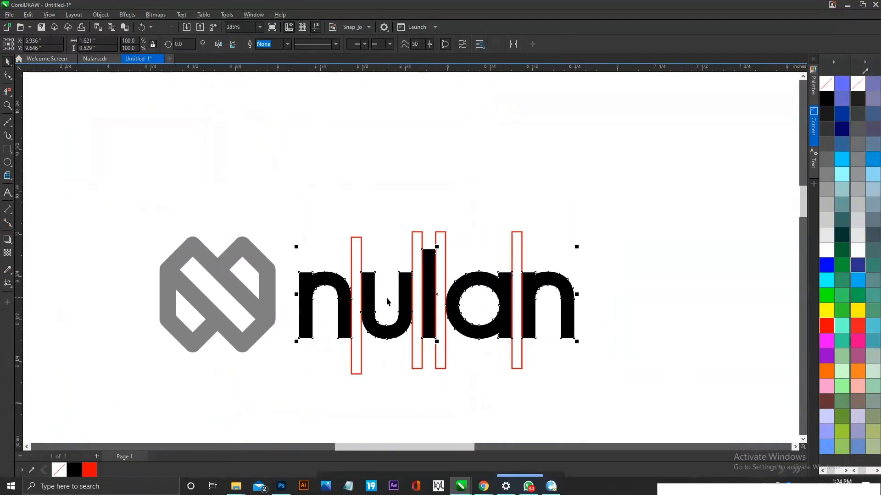
pyautogui.moveTo(437, 338); pyautogui.dragTo(523, 383)
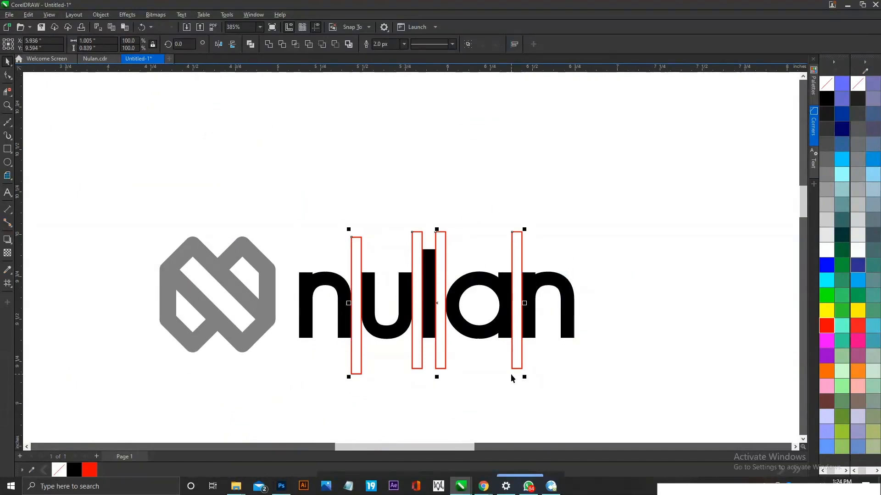
pyautogui.moveTo(360, 336); pyautogui.dragTo(639, 361)
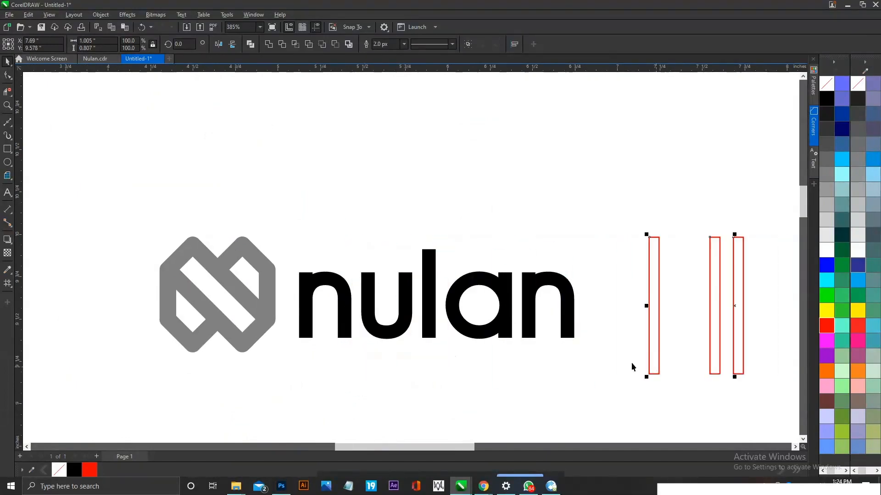
pyautogui.click(458, 370)
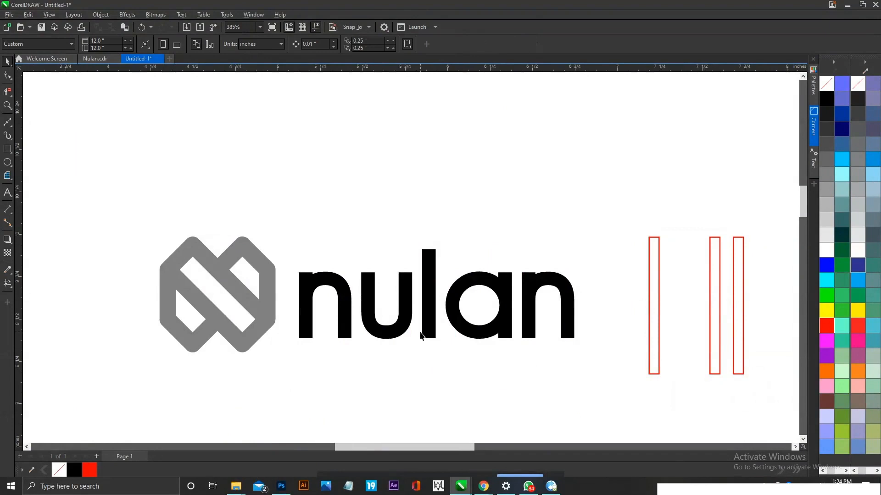
# Draw a red-outlined guide rectangle about 0.345 in tall along the short letters' top edge, extending past both ends of the wordmark
pyautogui.click(8, 149)
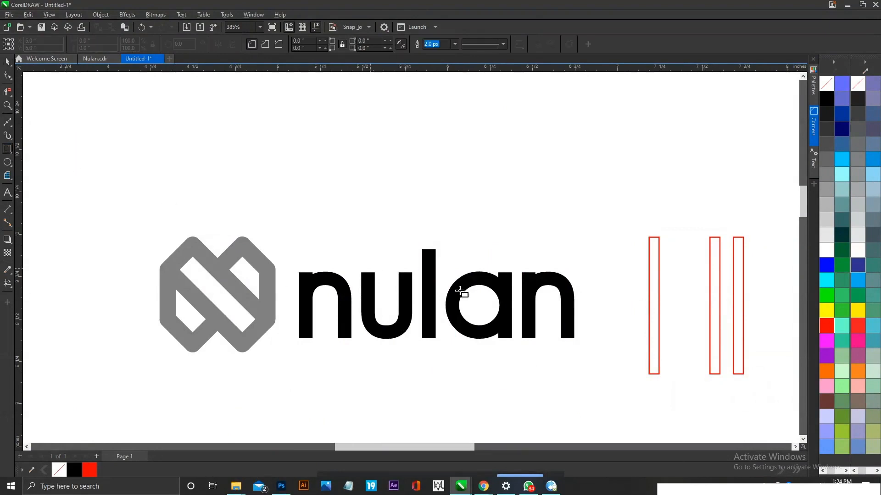
pyautogui.scroll(2, 508, 293)
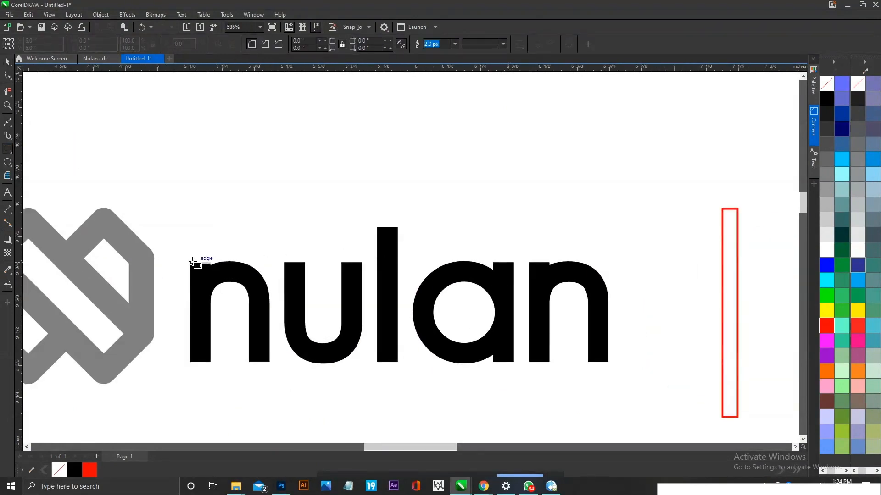
pyautogui.moveTo(191, 261); pyautogui.dragTo(635, 171)
pyautogui.press('space')
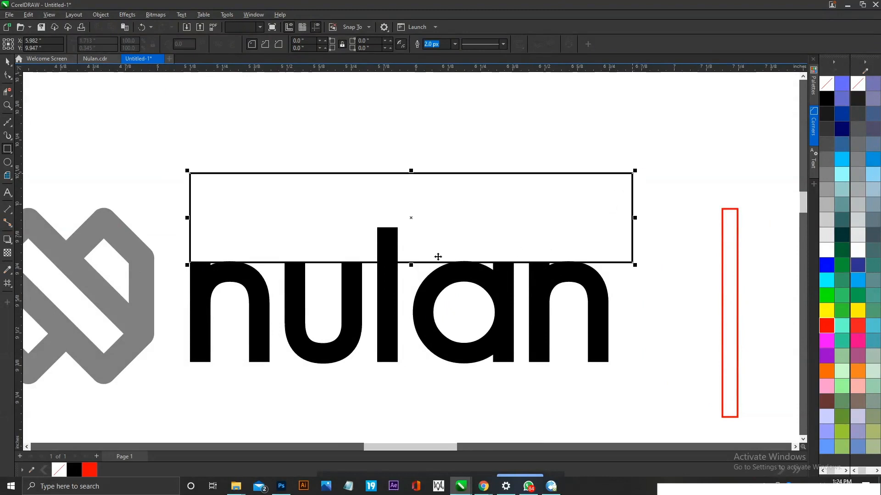
pyautogui.scroll(3, 436, 255)
pyautogui.rightClick(827, 325)
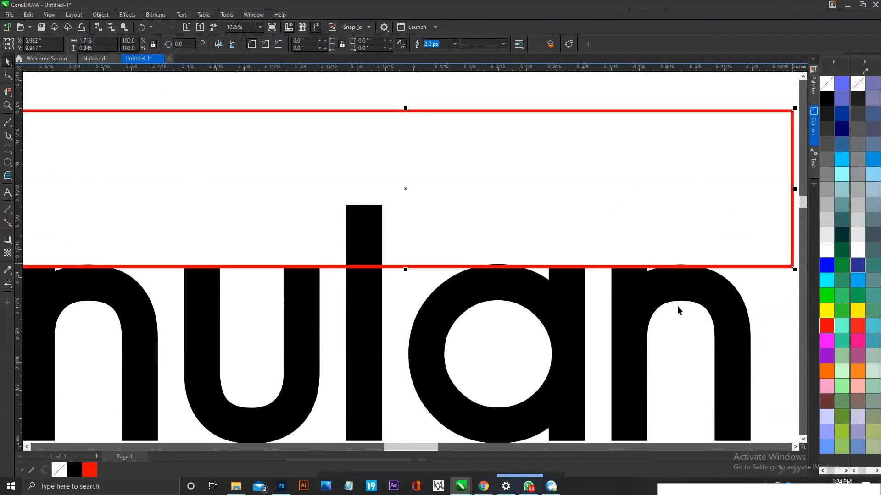
pyautogui.scroll(-2, 525, 275)
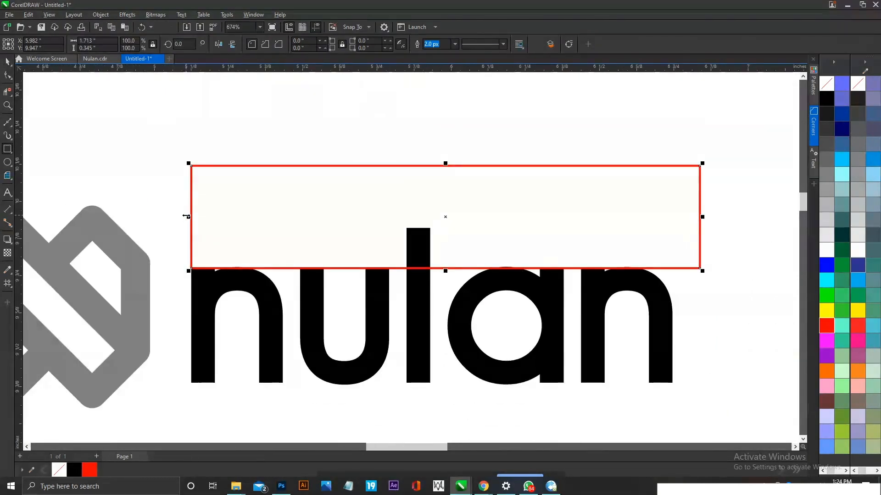
pyautogui.moveTo(186, 216); pyautogui.dragTo(169, 217)
# Shift all the nodes of the a down until the crest of its bowl sits on the red guide's lower edge
pyautogui.click(247, 287)
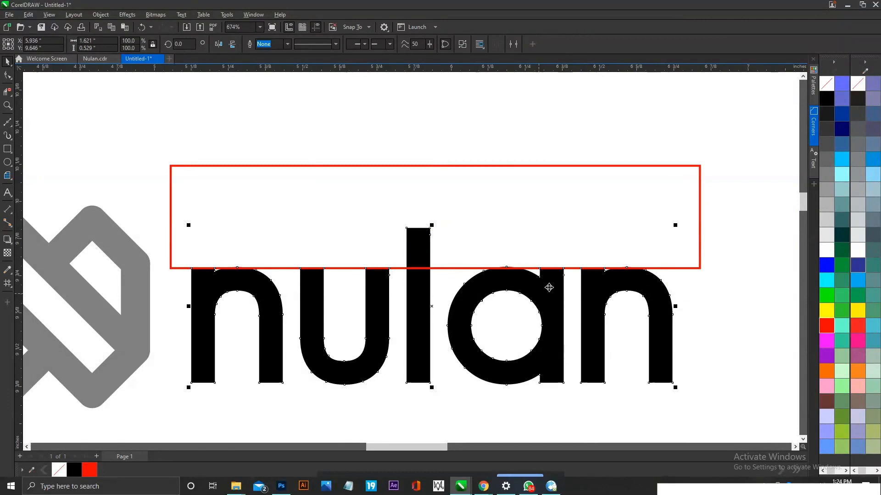
pyautogui.scroll(3, 549, 288)
pyautogui.scroll(2, 429, 230)
pyautogui.scroll(3, 428, 239)
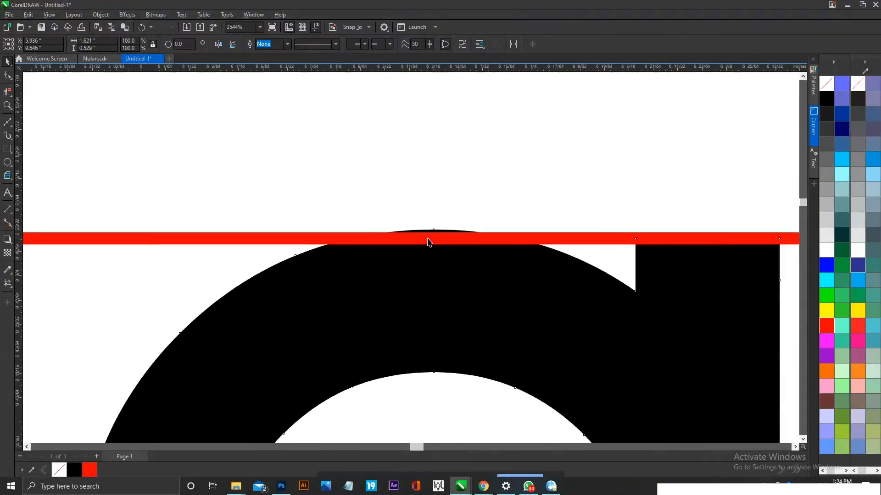
pyautogui.scroll(-5, 432, 230)
pyautogui.scroll(-2, 321, 193)
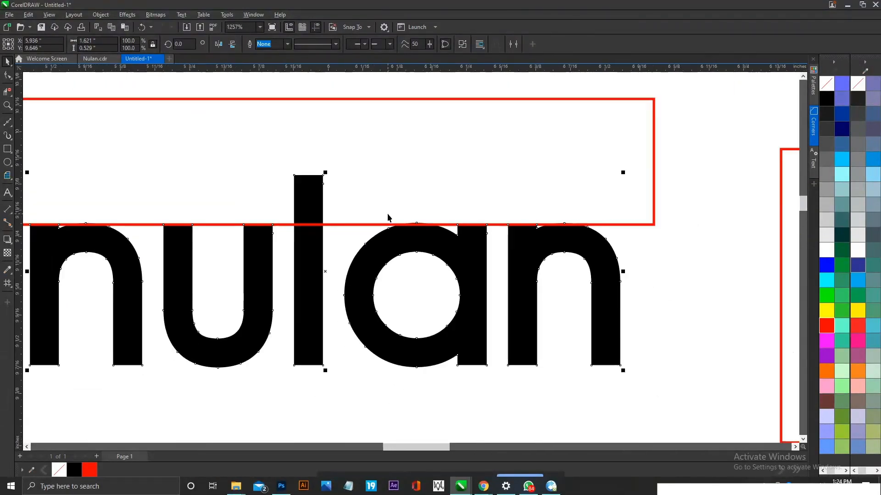
pyautogui.click(8, 77)
pyautogui.moveTo(333, 203); pyautogui.dragTo(496, 307)
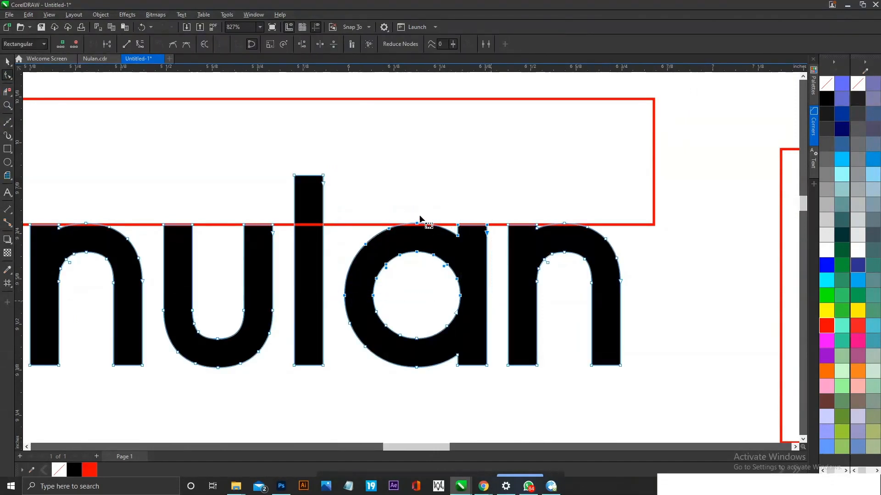
pyautogui.scroll(6, 423, 224)
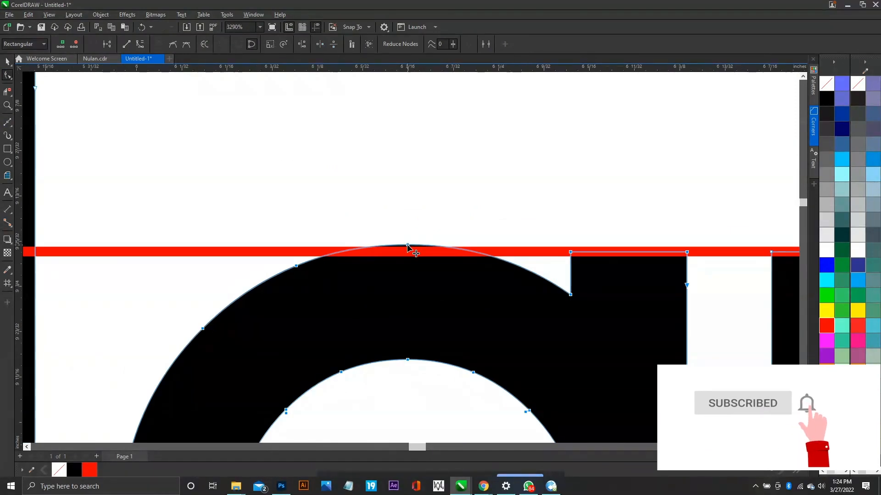
pyautogui.moveTo(407, 245); pyautogui.dragTo(408, 252)
pyautogui.scroll(-2, 437, 238)
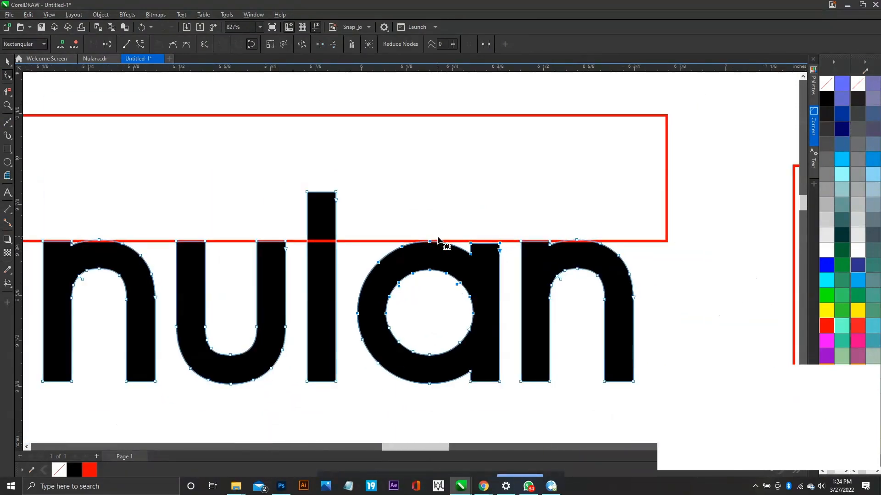
pyautogui.click(430, 296)
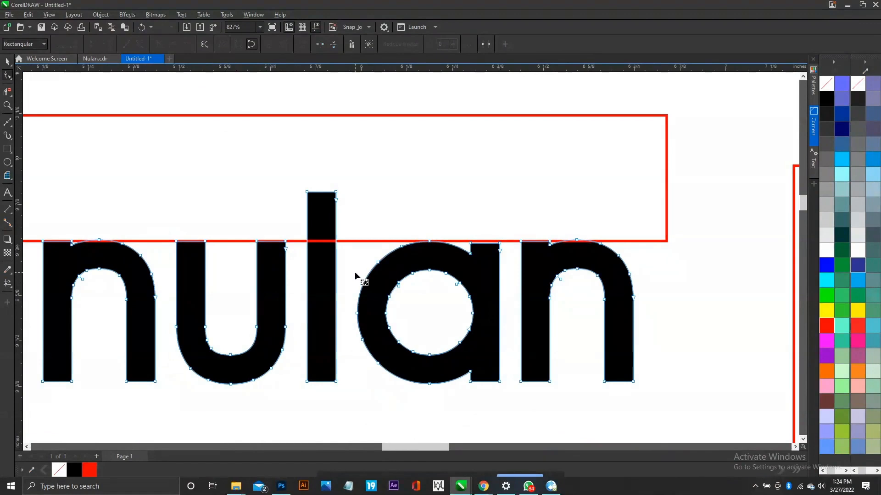
pyautogui.press('space')
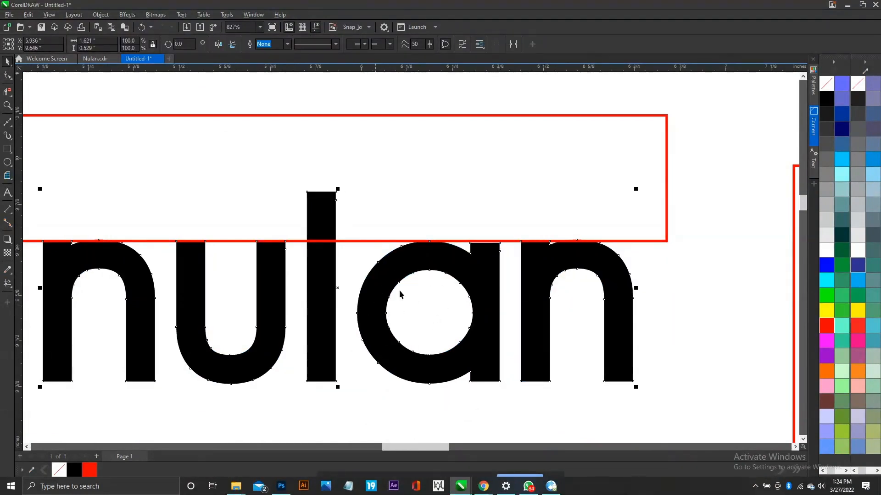
pyautogui.scroll(3, 411, 307)
pyautogui.press('space')
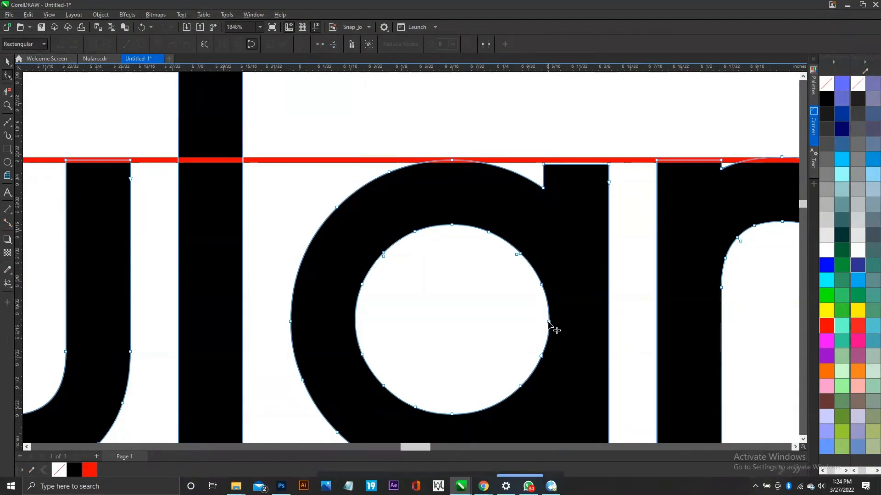
pyautogui.scroll(-3, 557, 327)
# Copy the red guide rectangle straight down so the copy's upper edge lies on the wordmark's baseline
pyautogui.press('space')
pyautogui.click(471, 197)
pyautogui.click(478, 167)
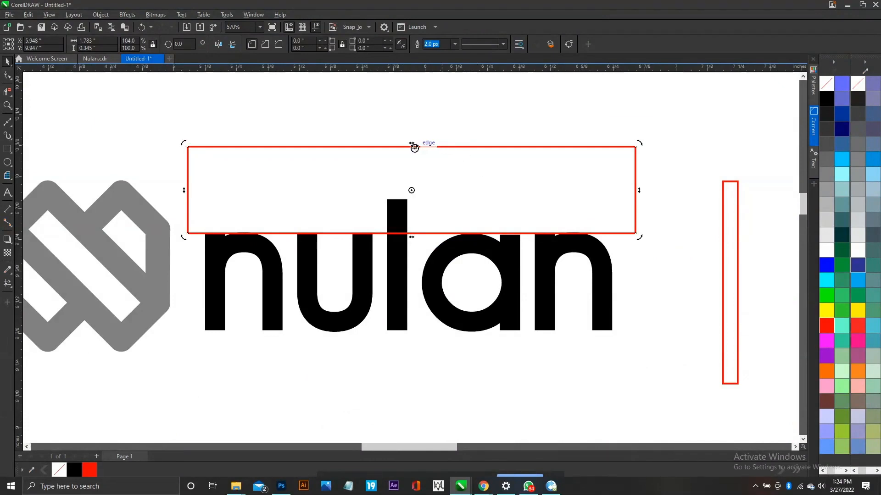
pyautogui.click(346, 165)
pyautogui.click(335, 147)
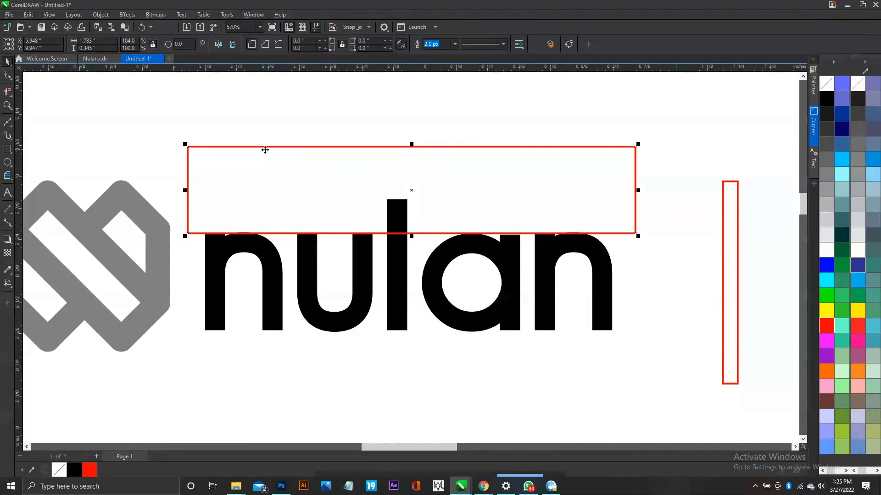
pyautogui.moveTo(265, 144); pyautogui.dragTo(271, 336)
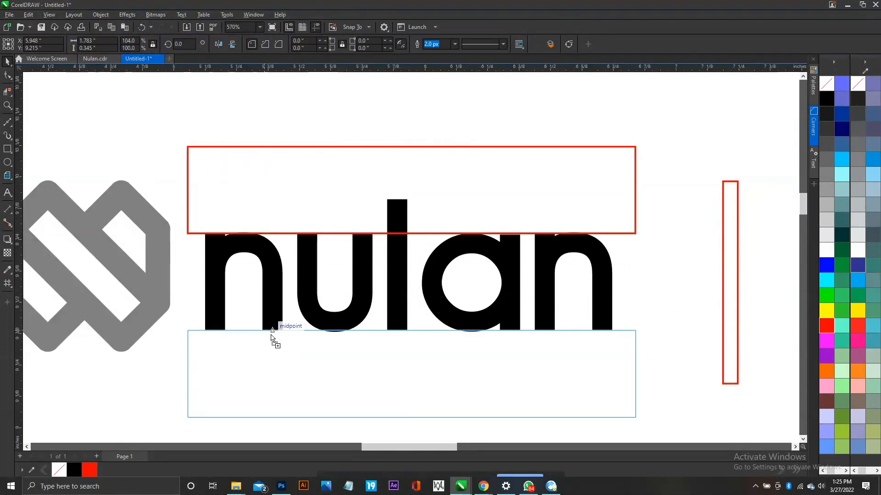
pyautogui.moveTo(271, 336); pyautogui.dragTo(271, 335)
# Raise the nodes of the u's lower curve until its lowest point rests on the baseline guide
pyautogui.moveTo(252, 197); pyautogui.dragTo(577, 355)
pyautogui.click(192, 323)
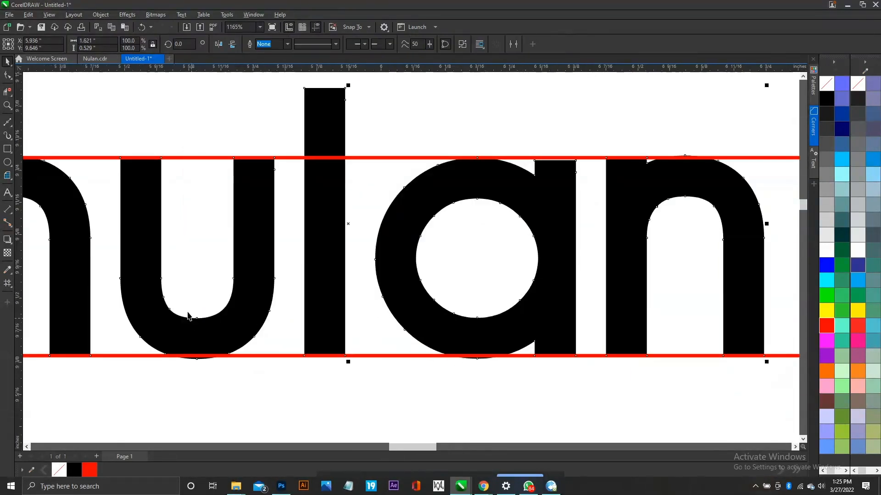
pyautogui.press('F10')
pyautogui.moveTo(100, 240); pyautogui.dragTo(315, 397)
pyautogui.moveTo(112, 245); pyautogui.dragTo(275, 382)
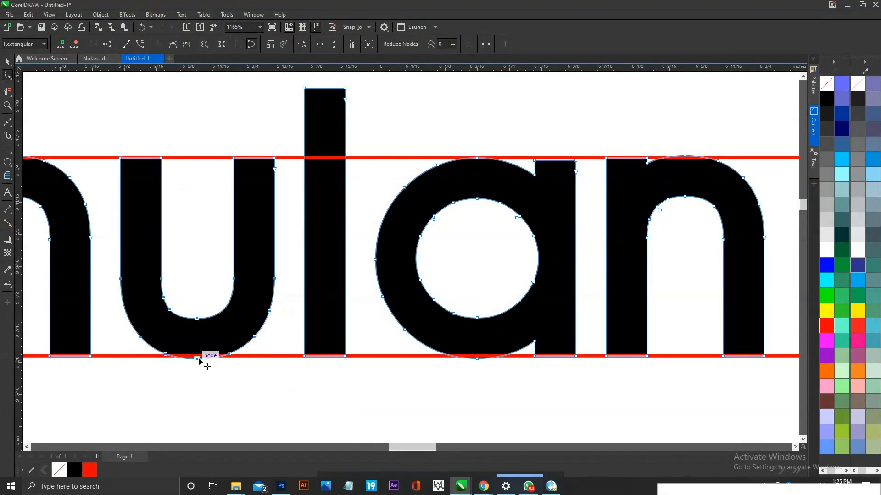
pyautogui.moveTo(198, 358); pyautogui.dragTo(199, 356)
pyautogui.press('space')
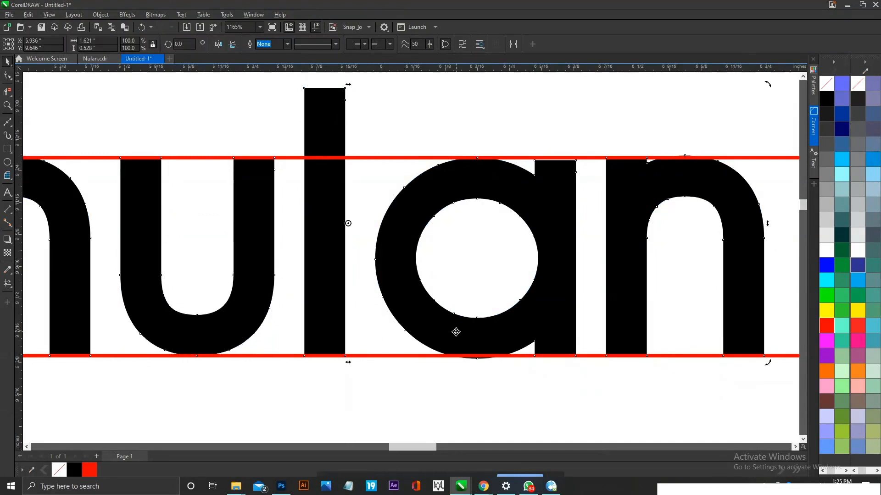
# Raise the nodes in the lower half of the a until its bowl rests on the baseline guide
pyautogui.press('space')
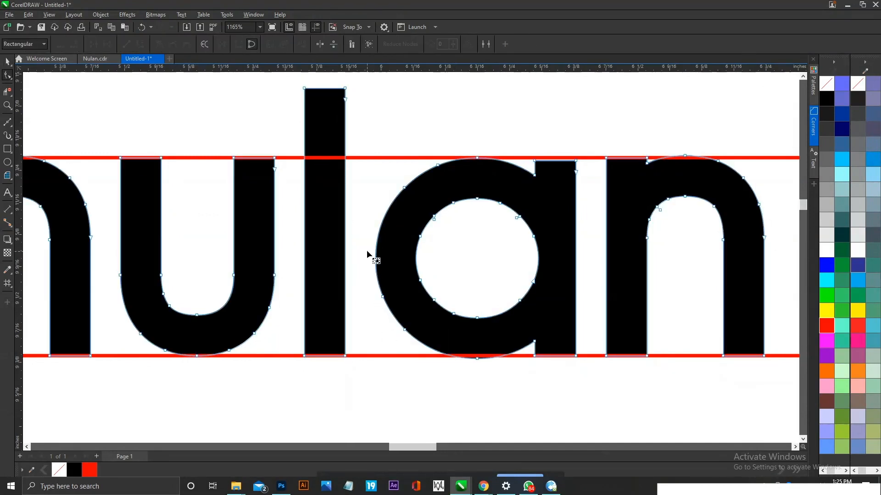
pyautogui.moveTo(366, 249); pyautogui.dragTo(582, 375)
pyautogui.scroll(2, 493, 363)
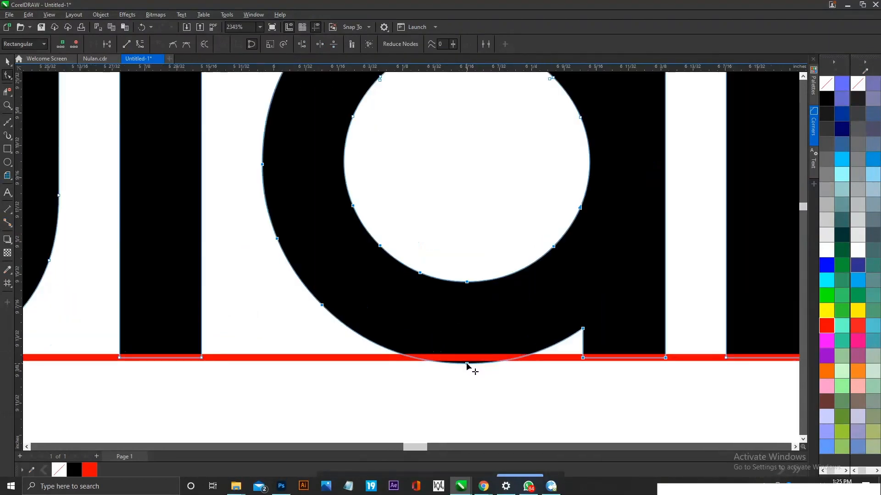
pyautogui.moveTo(467, 364); pyautogui.dragTo(467, 358)
pyautogui.scroll(-2, 478, 361)
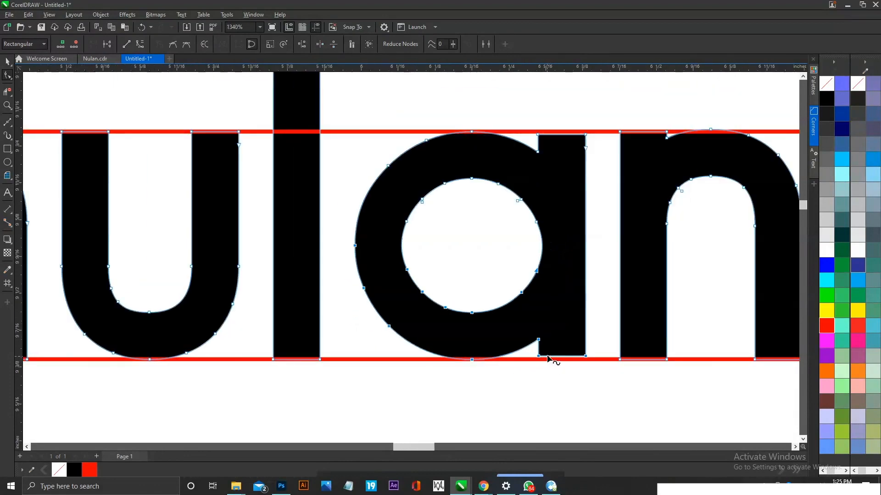
# Lower the bottom nodes of the a's stem onto the baseline guide
pyautogui.scroll(2, 591, 367)
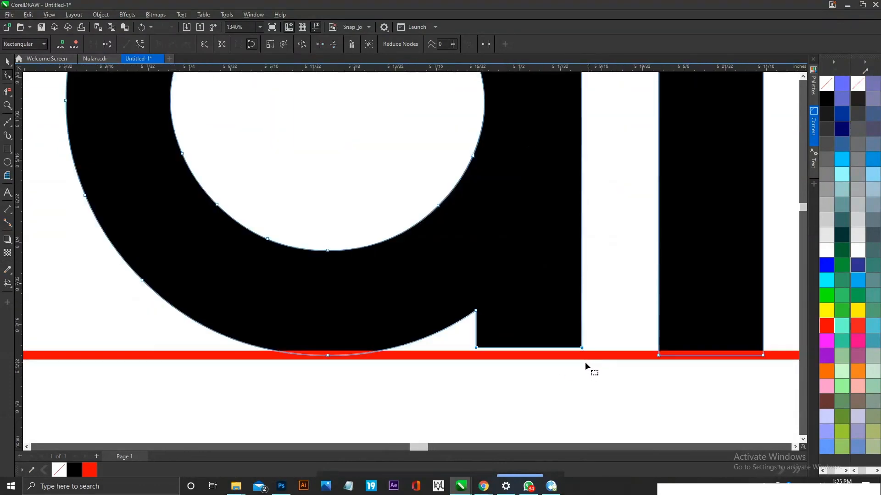
pyautogui.scroll(2, 579, 337)
pyautogui.moveTo(578, 338); pyautogui.dragTo(579, 349)
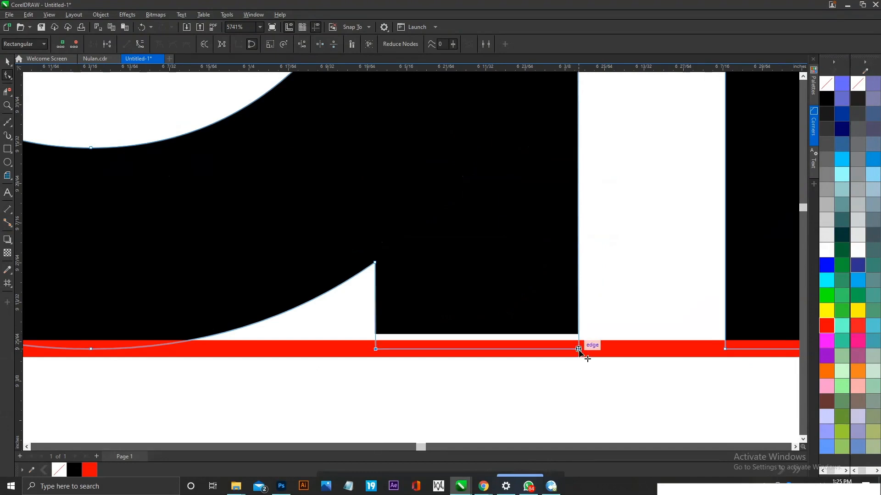
pyautogui.scroll(-4, 504, 349)
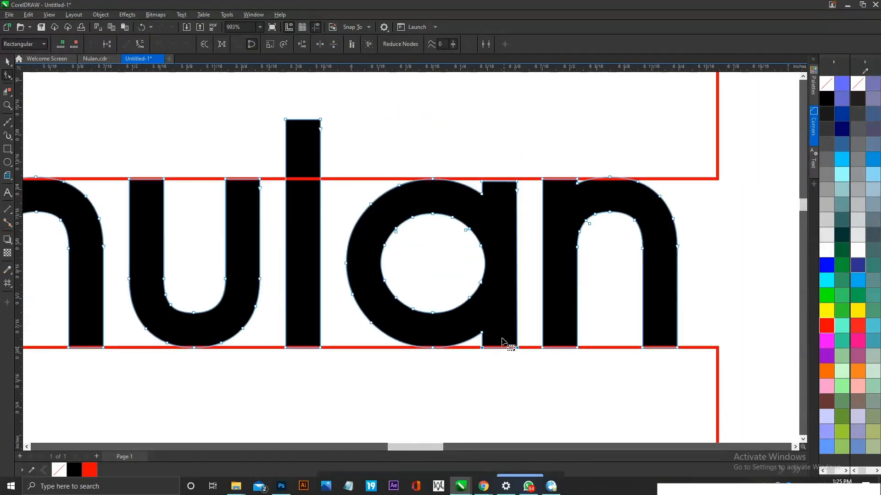
pyautogui.press('space')
pyautogui.click(521, 246)
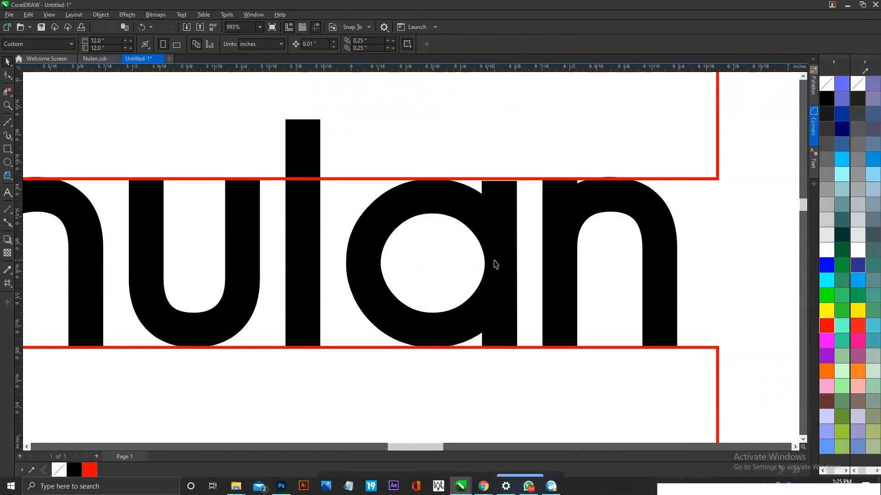
# Draw a circle about 0.227 in across, matching the height of the a's counter, and centre it over the counter
pyautogui.click(7, 162)
pyautogui.moveTo(429, 214); pyautogui.dragTo(440, 313)
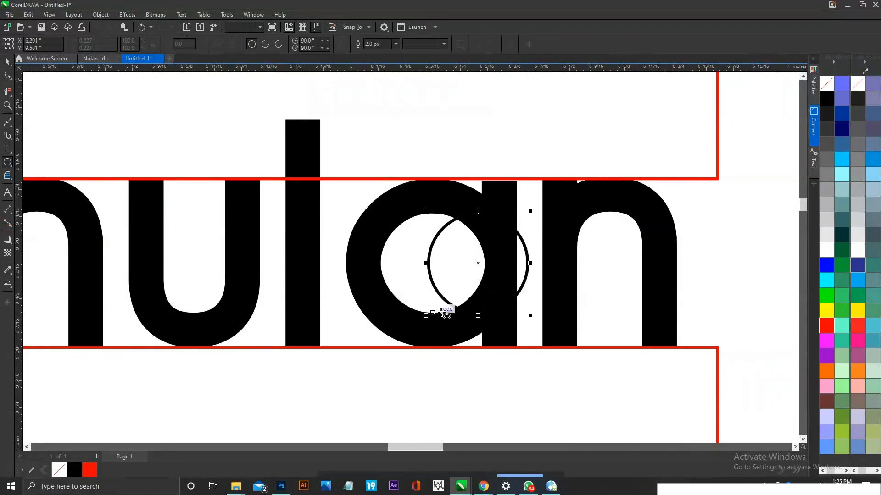
pyautogui.press('space')
pyautogui.moveTo(478, 212); pyautogui.dragTo(432, 214)
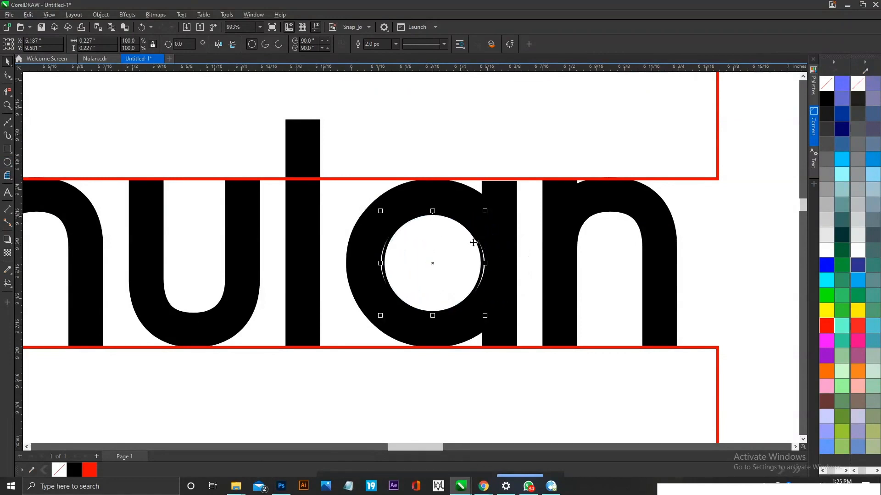
# Give the circle in the a's counter a red outline 1 px wide
pyautogui.scroll(4, 503, 257)
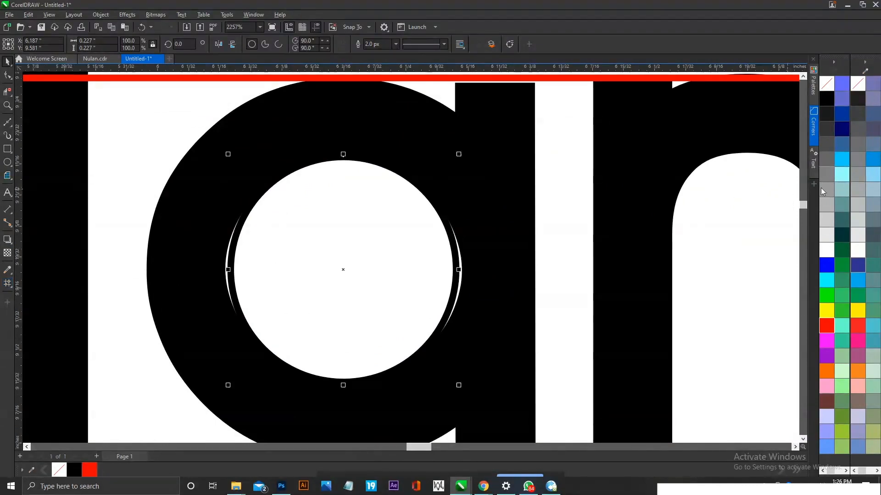
pyautogui.rightClick(827, 326)
pyautogui.click(377, 45)
pyautogui.write('1')
pyautogui.press('Return')
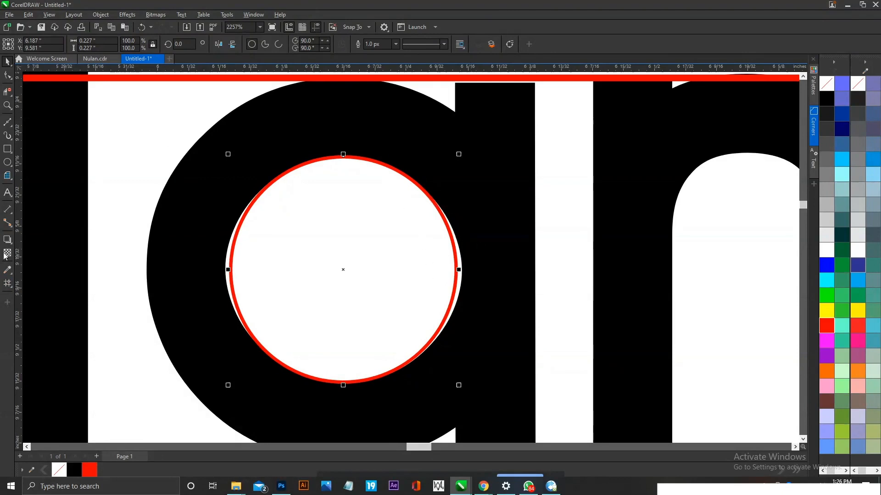
# Smart-fill the thin slivers between the red circle and the inner edge of the a
pyautogui.click(13, 290)
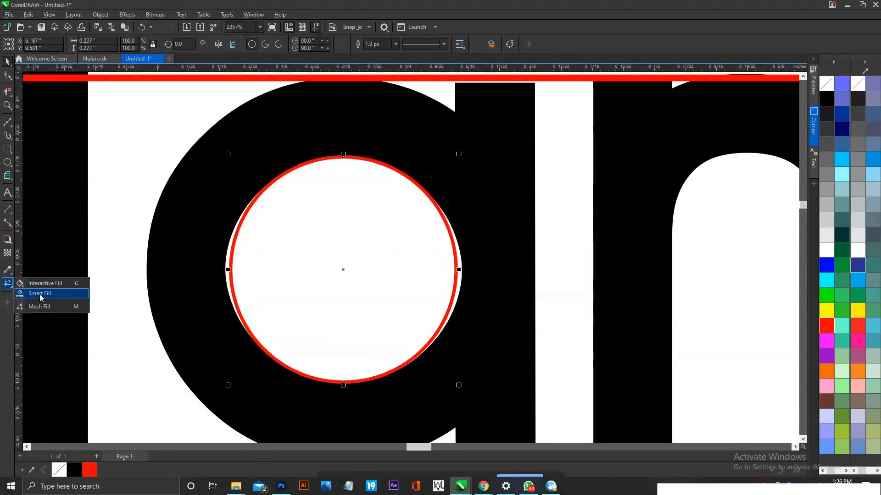
pyautogui.click(40, 294)
pyautogui.click(460, 260)
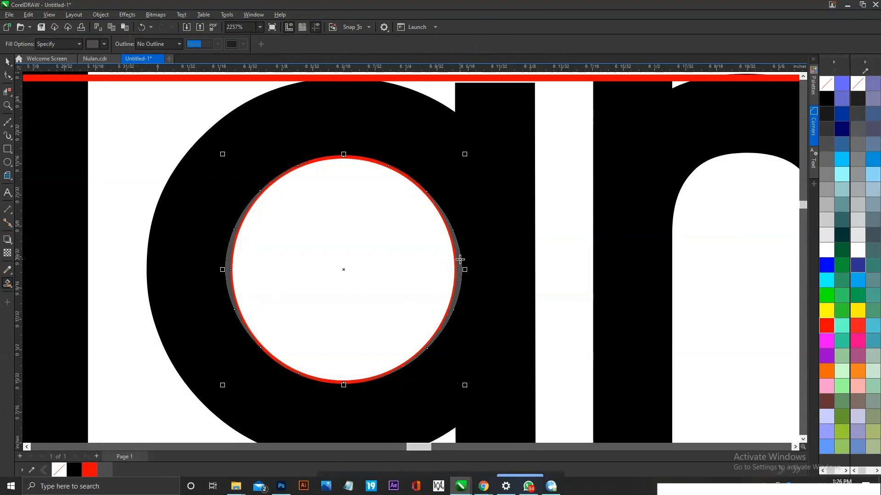
pyautogui.press('space')
# Delete the red circle and fill the slivers around the a's counter with black
pyautogui.click(290, 228)
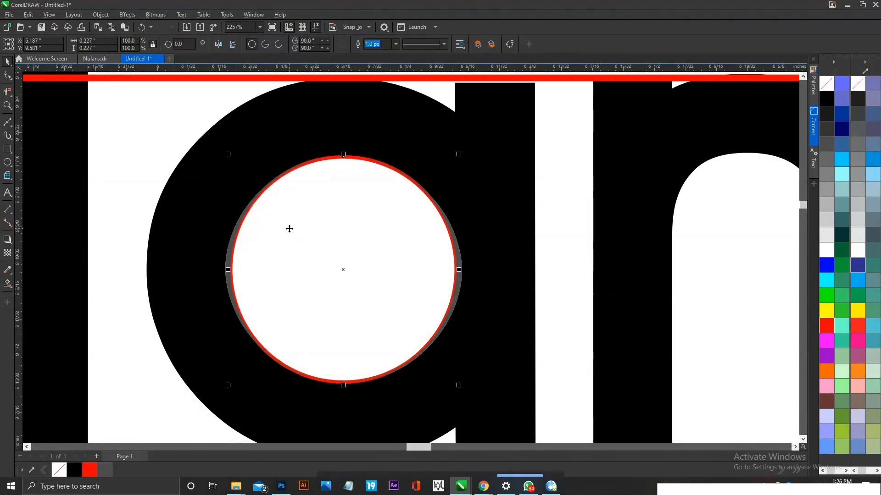
pyautogui.press('Delete')
pyautogui.scroll(-3, 379, 232)
pyautogui.moveTo(280, 185); pyautogui.dragTo(419, 297)
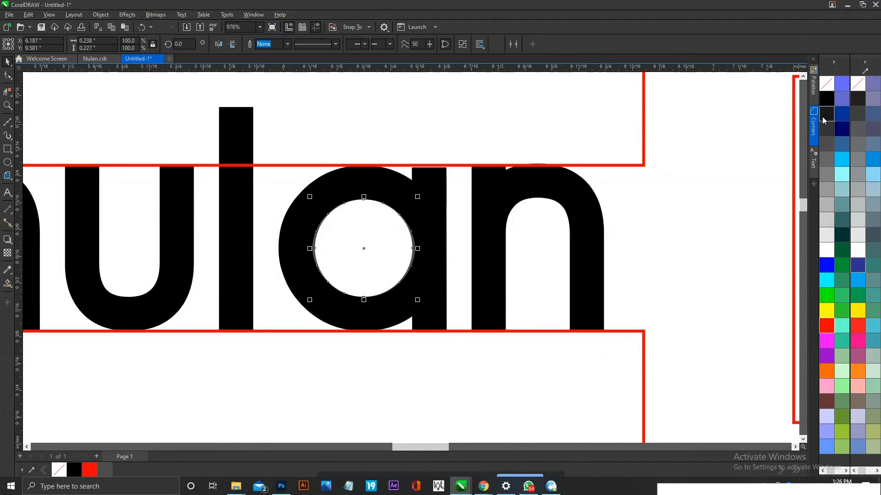
pyautogui.keyDown('shift'); pyautogui.click(425, 222); pyautogui.keyUp('shift')
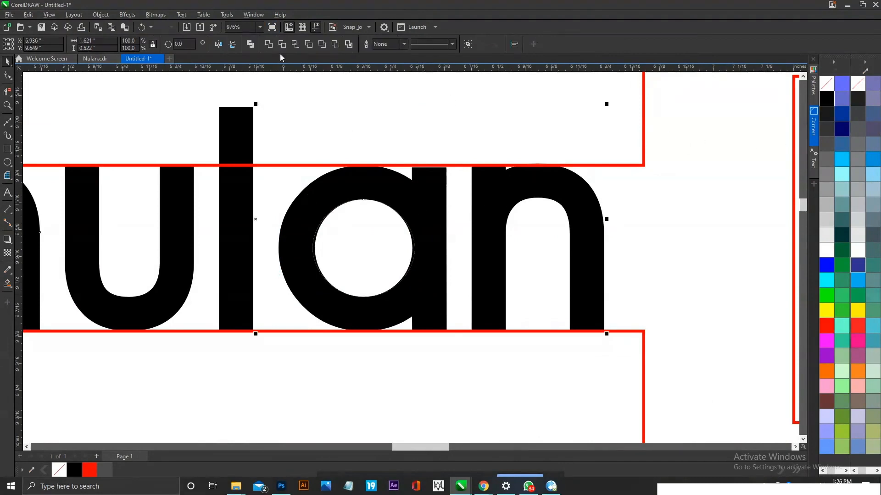
pyautogui.click(269, 44)
pyautogui.hotkey('ctrl', 'z')
# Weld the black slivers around the a's counter to the nulan wordmark
pyautogui.click(425, 143)
pyautogui.click(428, 203)
pyautogui.scroll(5, 413, 247)
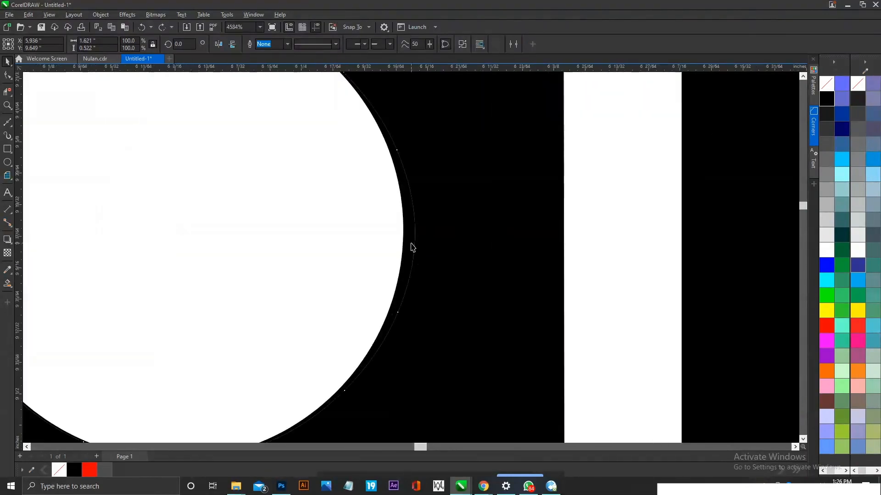
pyautogui.keyDown('shift'); pyautogui.click(407, 239); pyautogui.keyUp('shift')
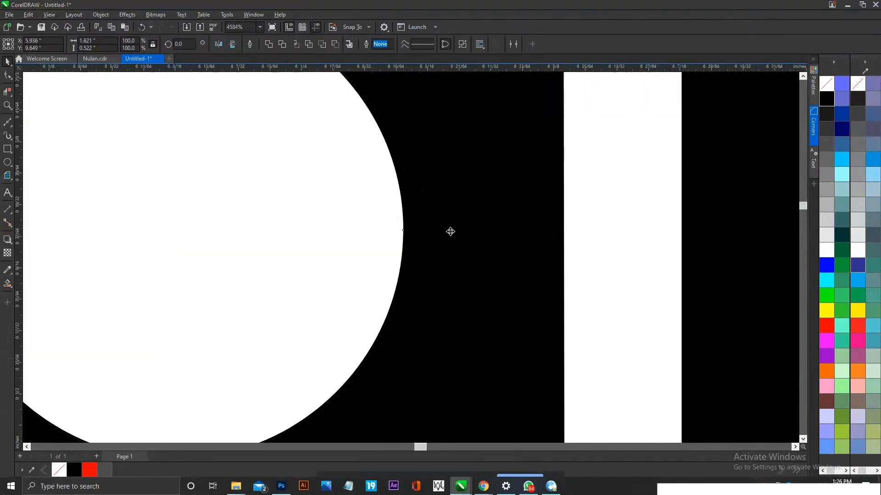
pyautogui.scroll(-8, 439, 220)
pyautogui.click(444, 136)
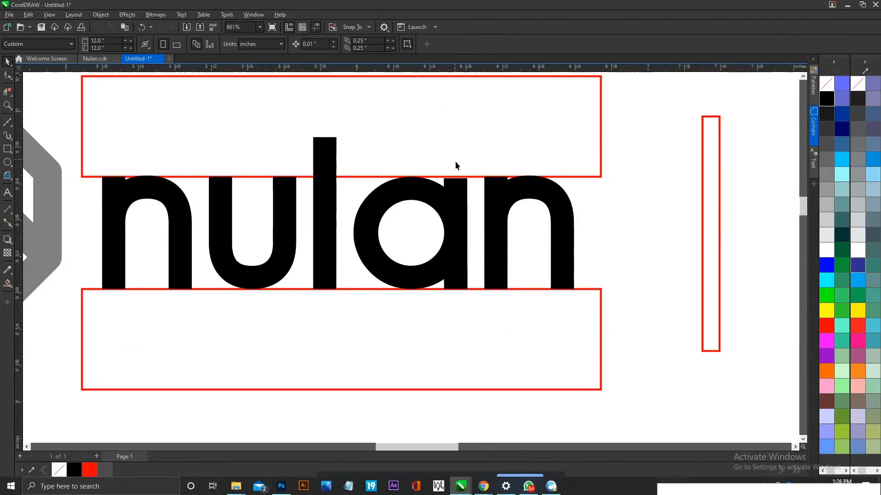
# Delete the red guide rectangles above and below the nulan wordmark
pyautogui.click(466, 308)
pyautogui.scroll(-3, 466, 309)
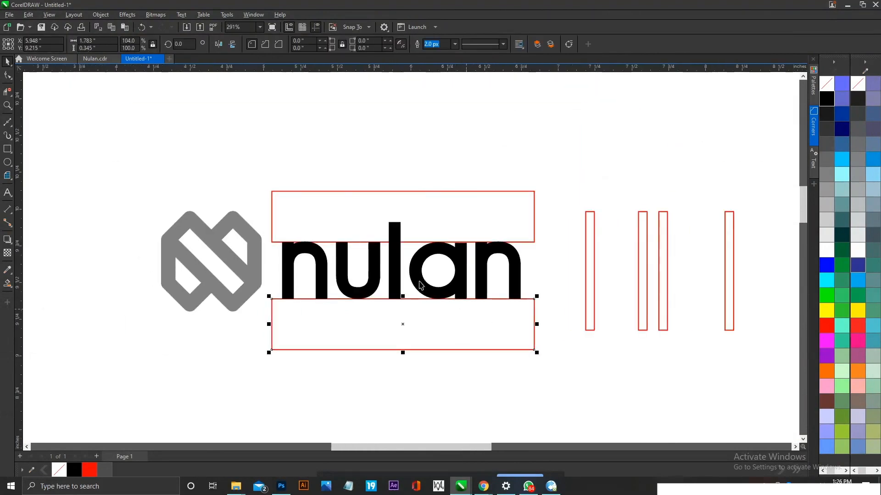
pyautogui.press('Delete')
pyautogui.click(433, 215)
pyautogui.press('Delete')
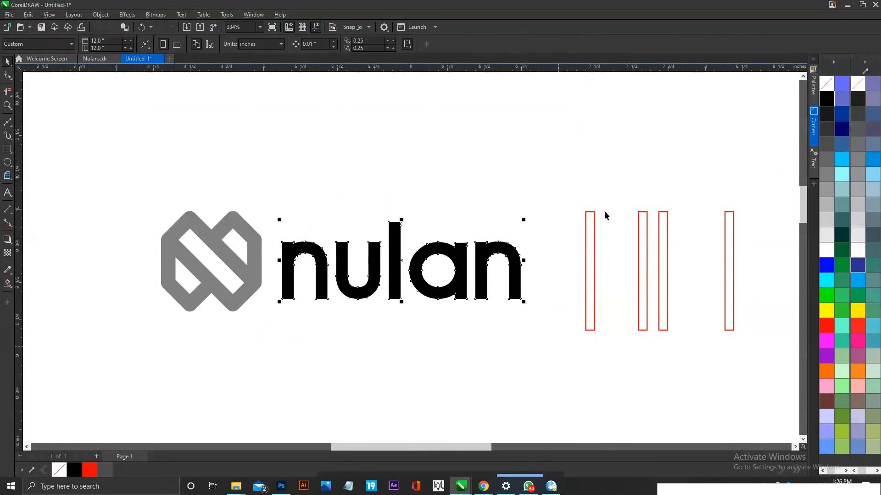
pyautogui.moveTo(765, 355); pyautogui.dragTo(764, 356)
# Copy the refined wordmark and undo the edits back to the thickened version from before the letter-spacing work
pyautogui.click(463, 281)
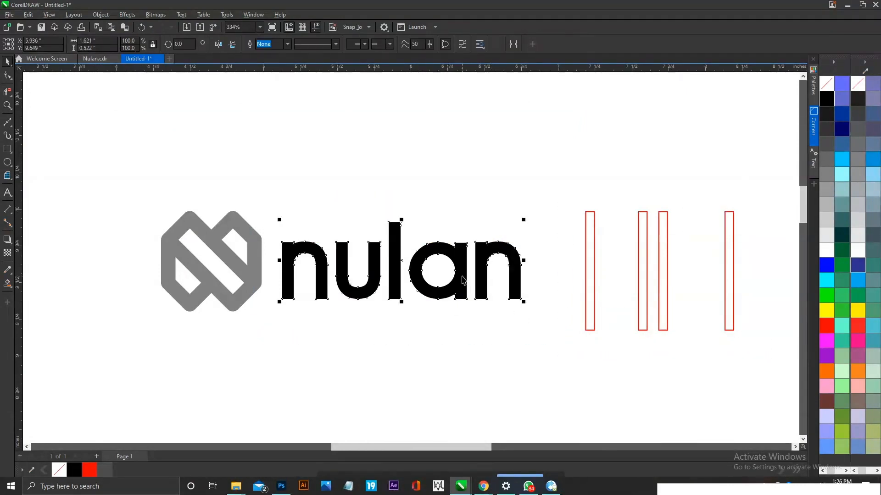
pyautogui.hotkey('ctrl', 'z')
pyautogui.hotkey('ctrl', 'z')
pyautogui.hotkey('ctrl', 'z')
pyautogui.hotkey('ctrl', 'z')
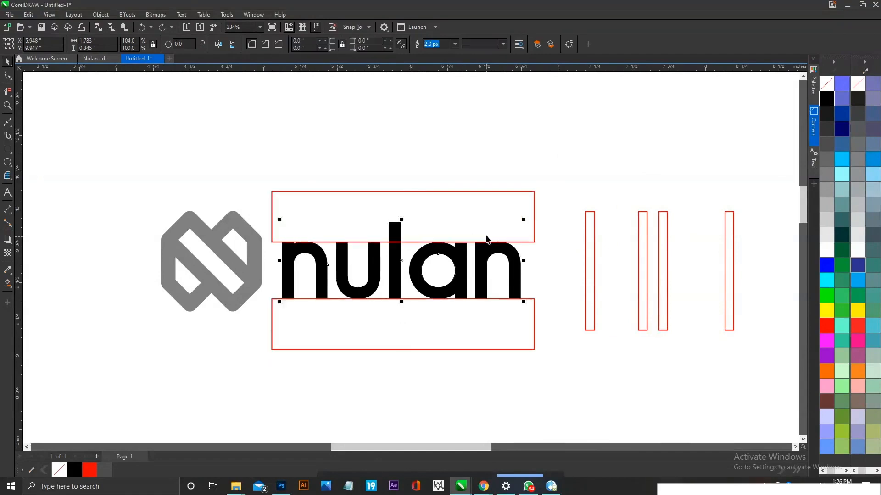
pyautogui.hotkey('ctrl', 'z')
pyautogui.hotkey('ctrl', 'z')
pyautogui.hotkey('ctrl', 'z')
pyautogui.hotkey('ctrl', 'z')
pyautogui.hotkey('ctrl', 'z')
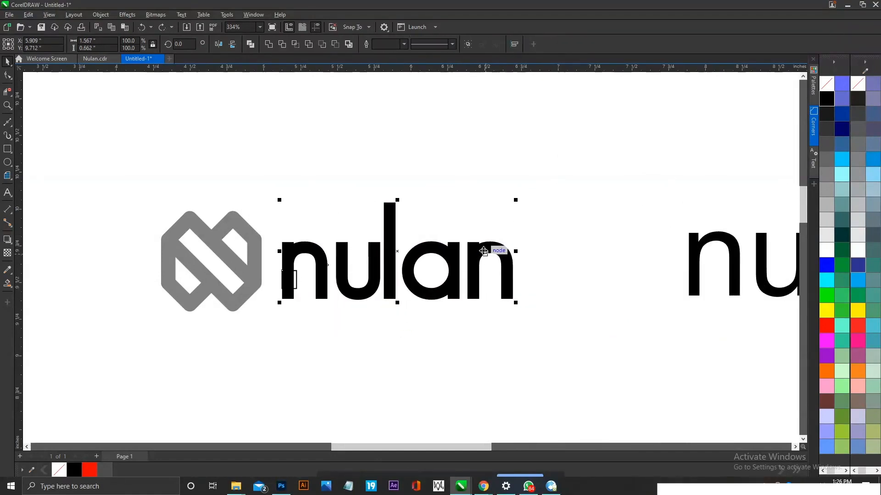
pyautogui.click(484, 252)
pyautogui.hotkey('ctrl', 'z')
pyautogui.hotkey('ctrl', 'z')
pyautogui.hotkey('ctrl', 'z')
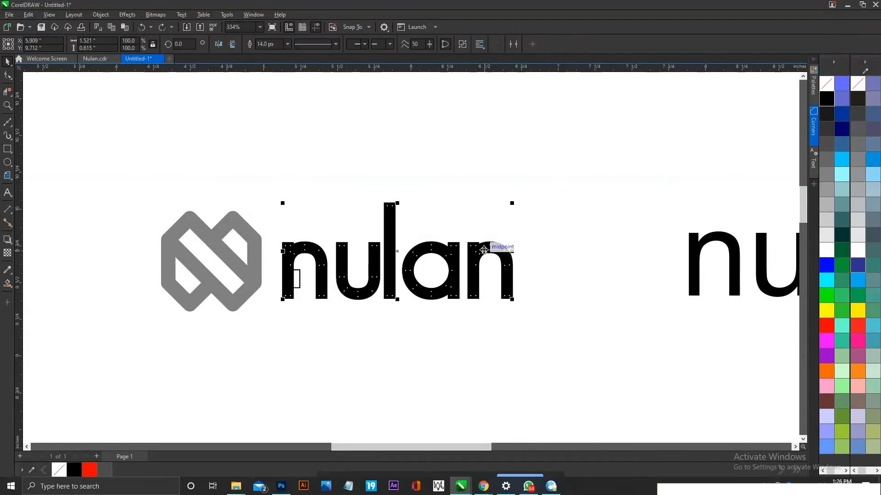
# Delete the small spacing rectangle in the first n and move the old wordmark straight up above the logo
pyautogui.click(305, 275)
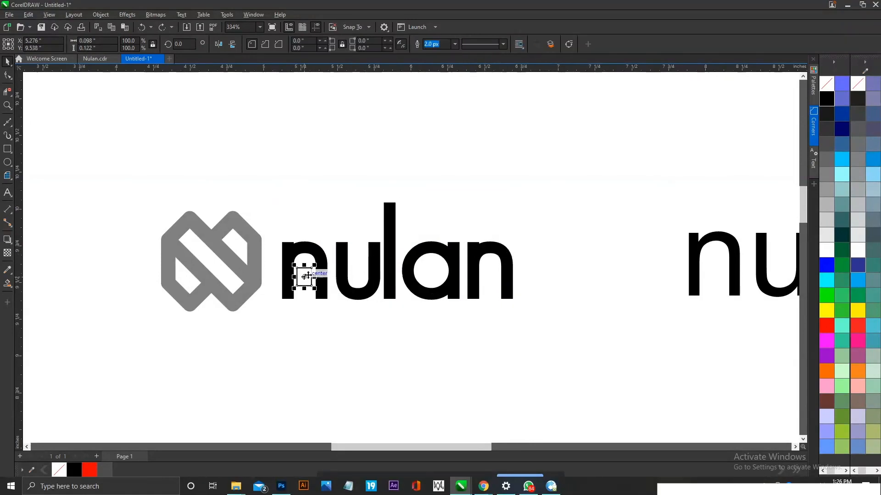
pyautogui.press('Delete')
pyautogui.moveTo(385, 274); pyautogui.dragTo(386, 171)
# Paste the refined wordmark beside the symbol and compare it up close with the old version above
pyautogui.hotkey('ctrl', 'v')
pyautogui.click(539, 211)
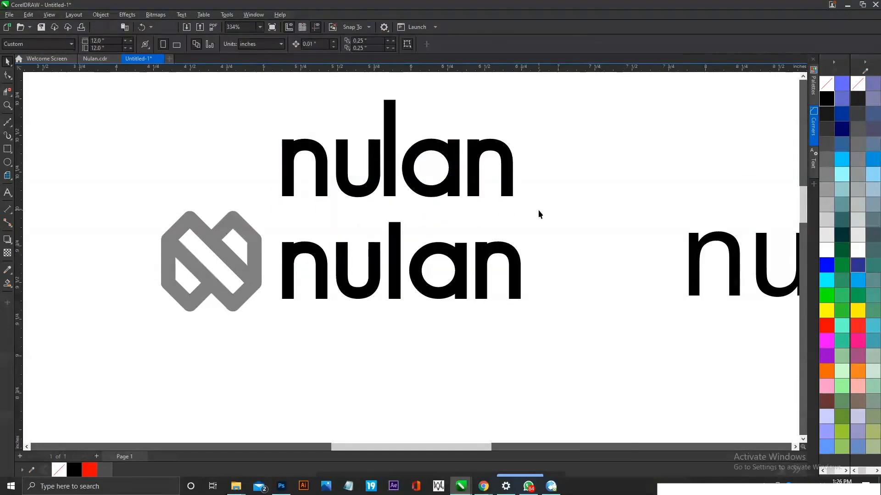
pyautogui.press('z')
pyautogui.moveTo(266, 328); pyautogui.dragTo(542, 96)
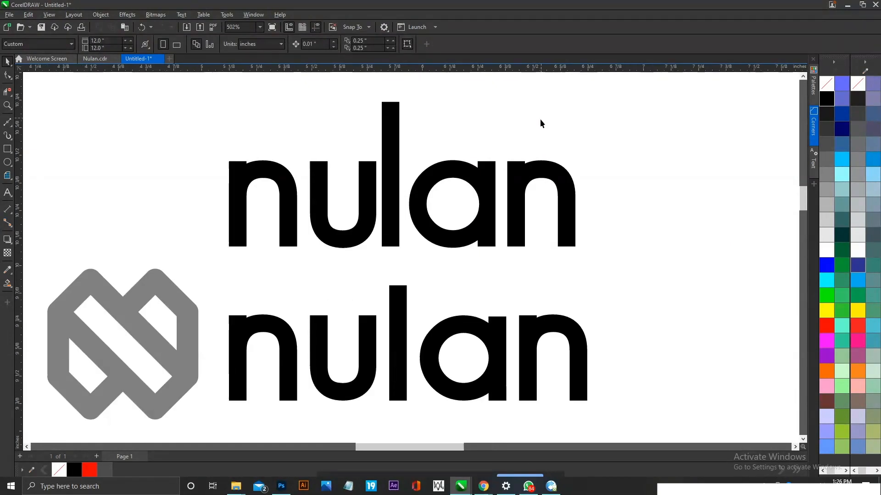
# Delete the old wordmark above the logo and the spare Arial nulan text
pyautogui.click(395, 215)
pyautogui.press('Delete')
pyautogui.scroll(-5, 395, 247)
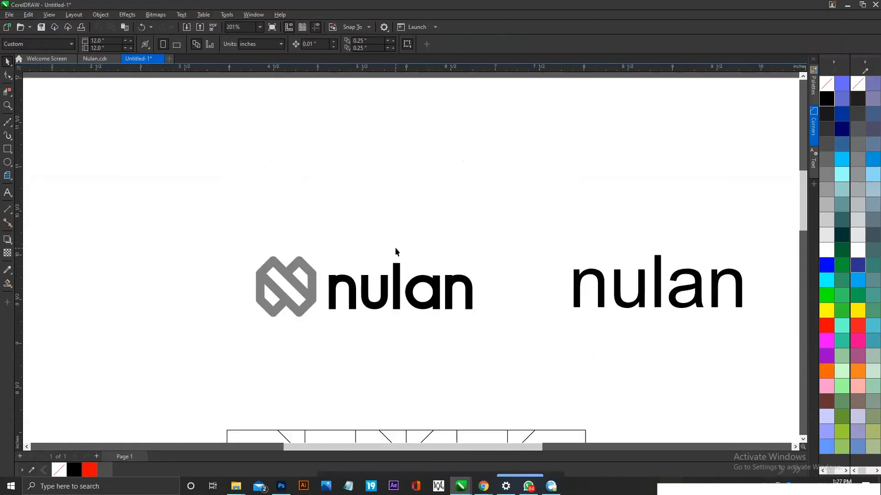
pyautogui.click(543, 286)
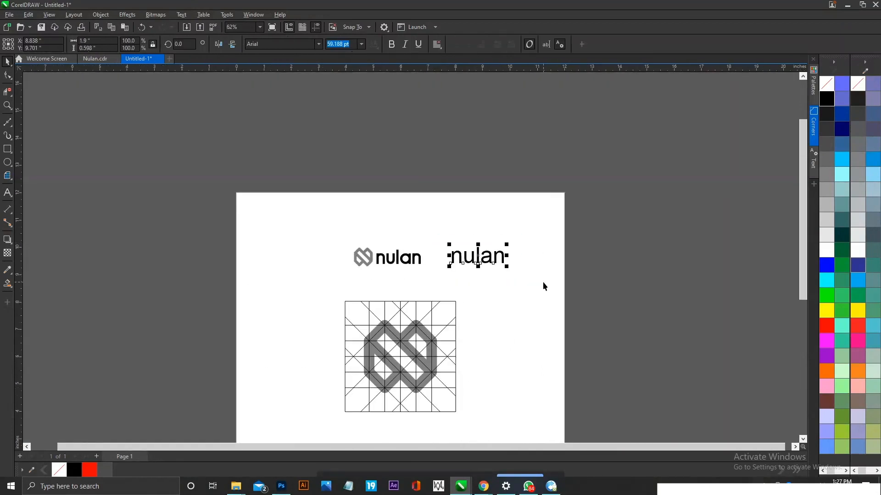
pyautogui.press('Delete')
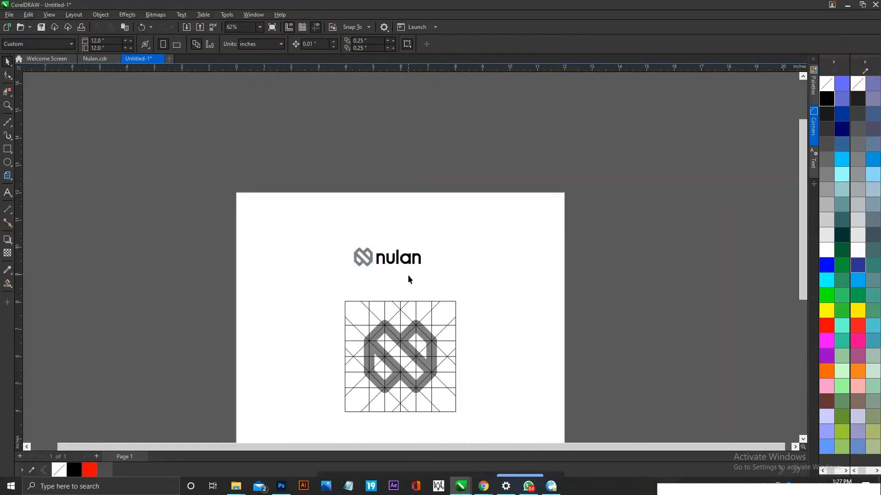
pyautogui.moveTo(457, 278); pyautogui.dragTo(457, 279)
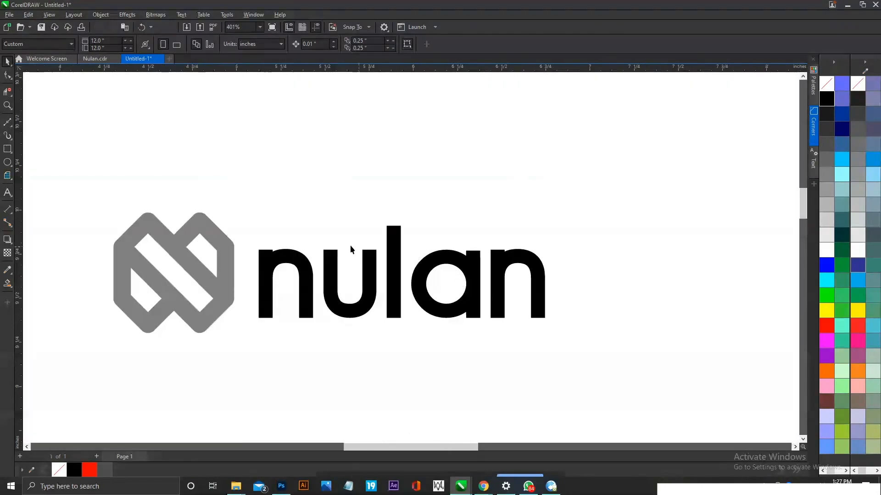
pyautogui.click(217, 286)
pyautogui.click(247, 269)
pyautogui.click(265, 258)
pyautogui.click(238, 235)
pyautogui.scroll(-2, 237, 235)
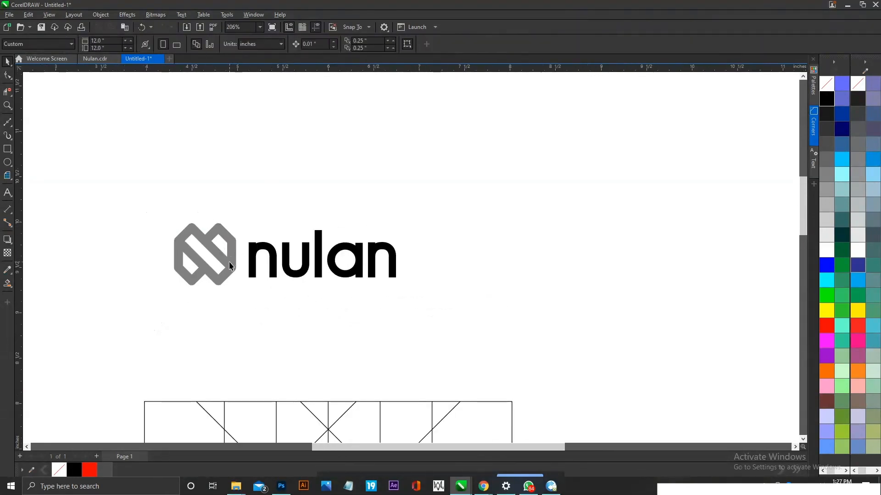
# Duplicate the symbol and wordmark together, placing the copy level with the original on its right side
pyautogui.click(230, 266)
pyautogui.keyDown('shift'); pyautogui.click(254, 255); pyautogui.keyUp('shift')
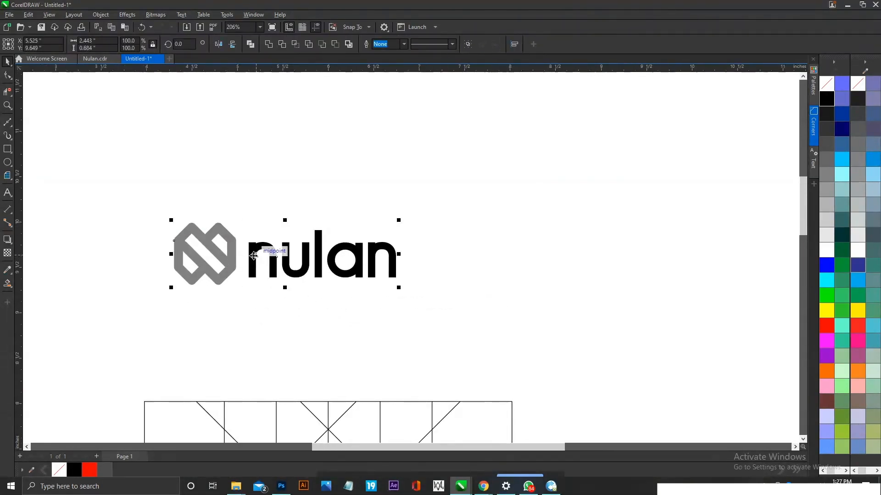
pyautogui.click(273, 205)
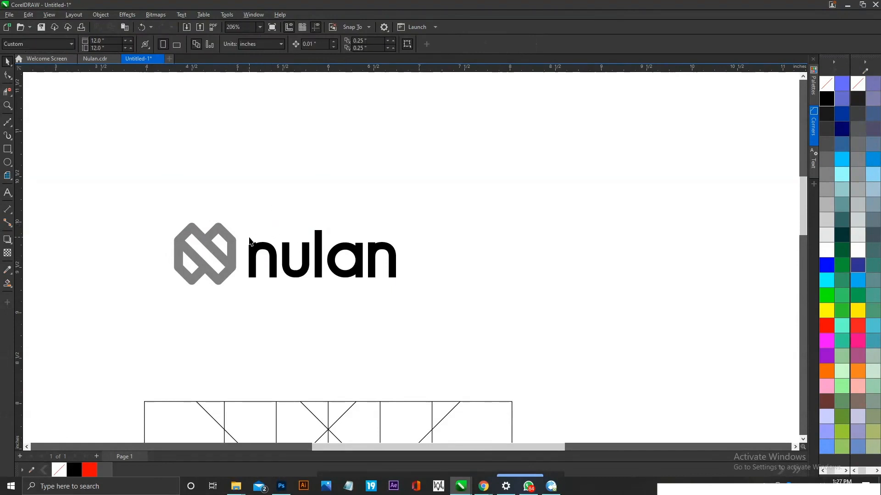
pyautogui.moveTo(457, 315); pyautogui.dragTo(456, 316)
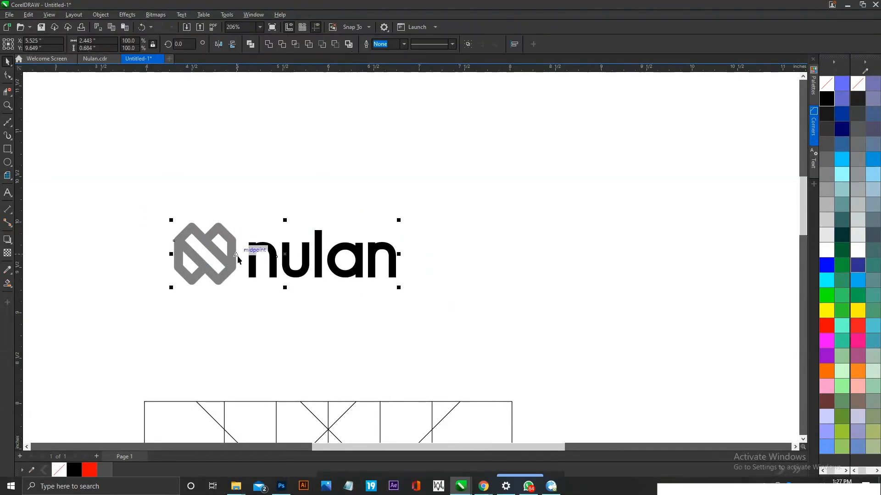
pyautogui.moveTo(257, 256); pyautogui.dragTo(633, 257)
# Enlarge the duplicate logo's symbol to about 0.978 in and shift it left, clear of its wordmark
pyautogui.click(555, 243)
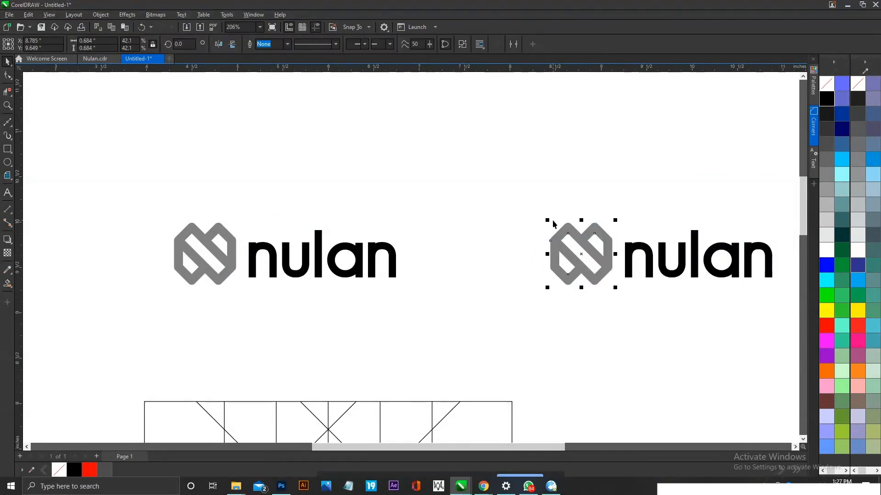
pyautogui.moveTo(548, 219); pyautogui.dragTo(533, 202)
pyautogui.moveTo(577, 271); pyautogui.dragTo(556, 274)
pyautogui.scroll(-3, 546, 207)
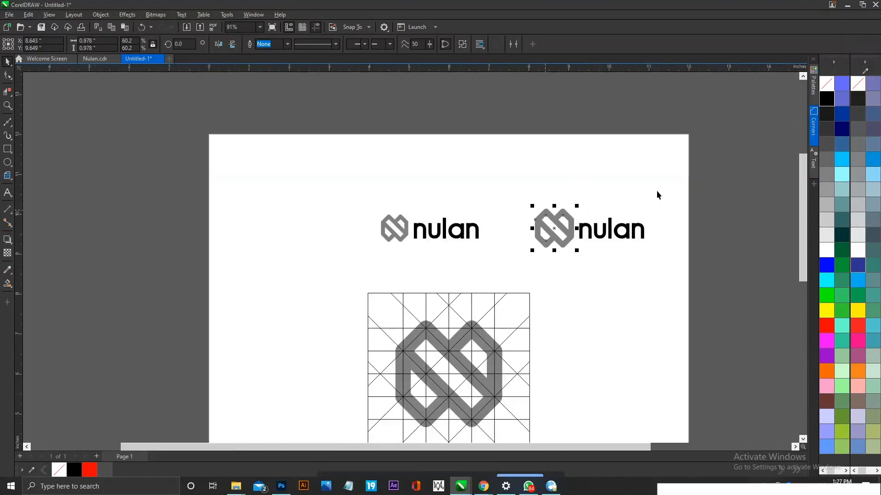
pyautogui.click(650, 242)
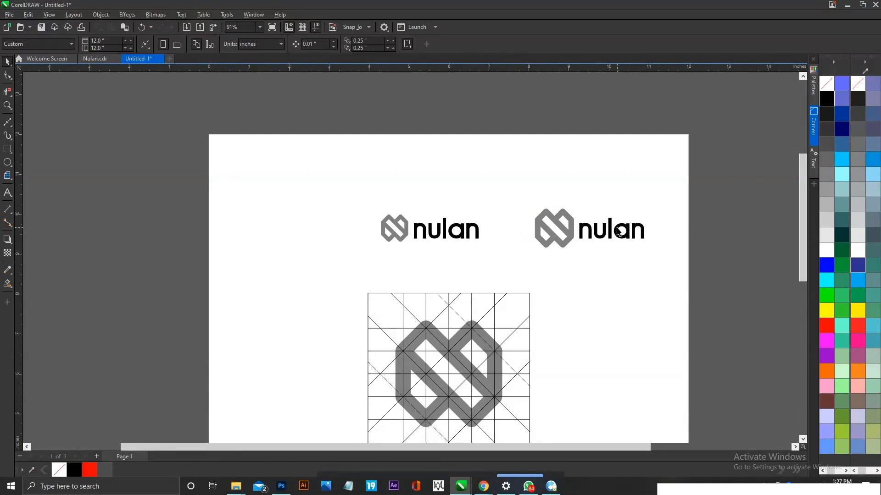
# Undo the move and enlargement of the duplicate logo's symbol
pyautogui.hotkey('ctrl', 'z')
pyautogui.hotkey('ctrl', 'z')
pyautogui.click(697, 197)
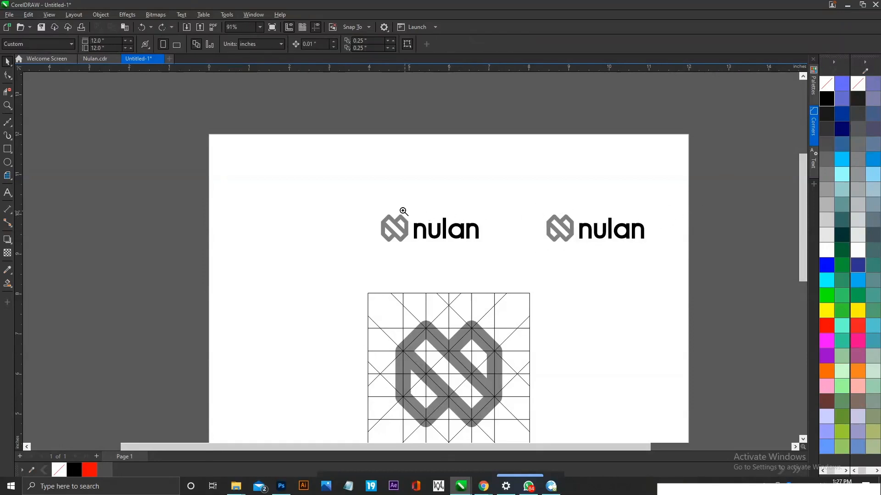
pyautogui.moveTo(637, 263); pyautogui.dragTo(638, 263)
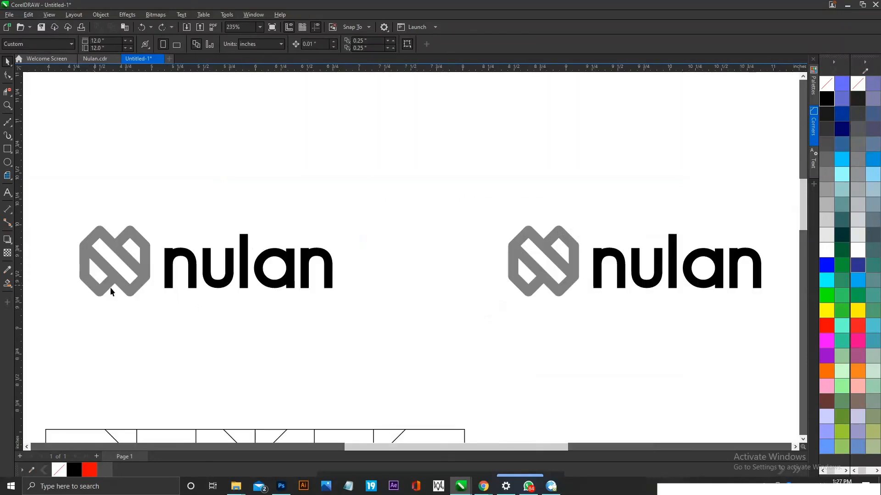
pyautogui.click(144, 259)
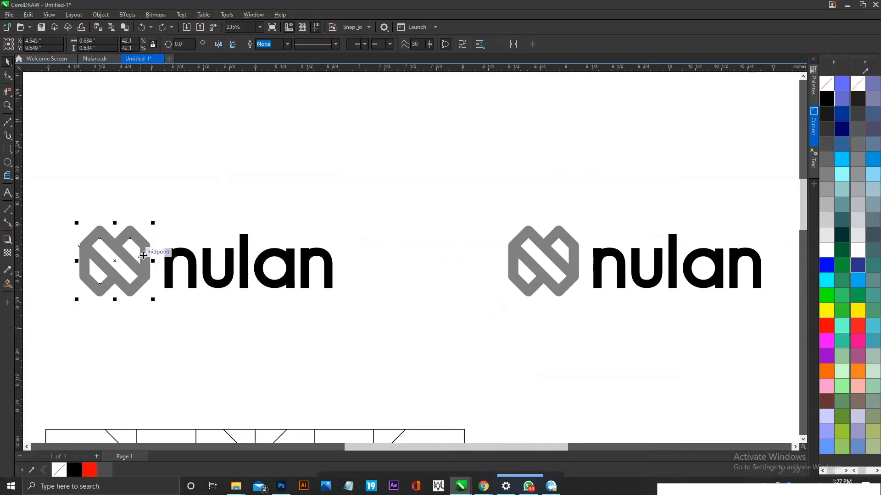
pyautogui.click(164, 233)
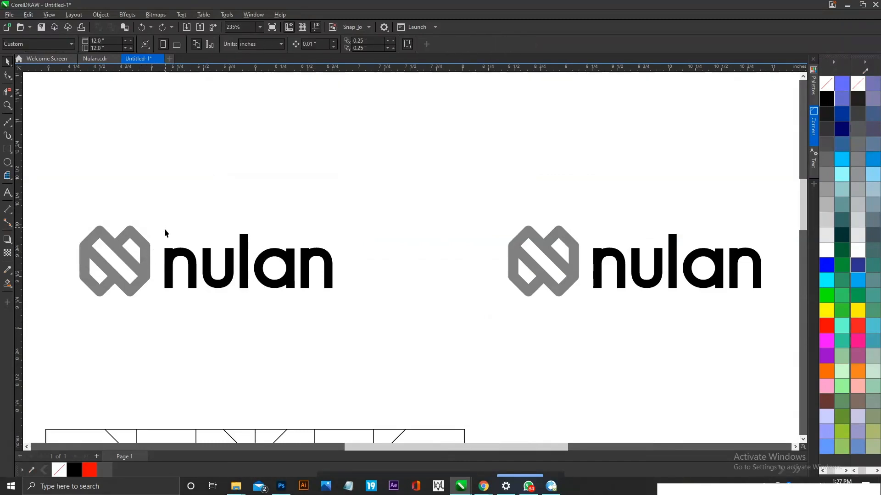
pyautogui.click(146, 262)
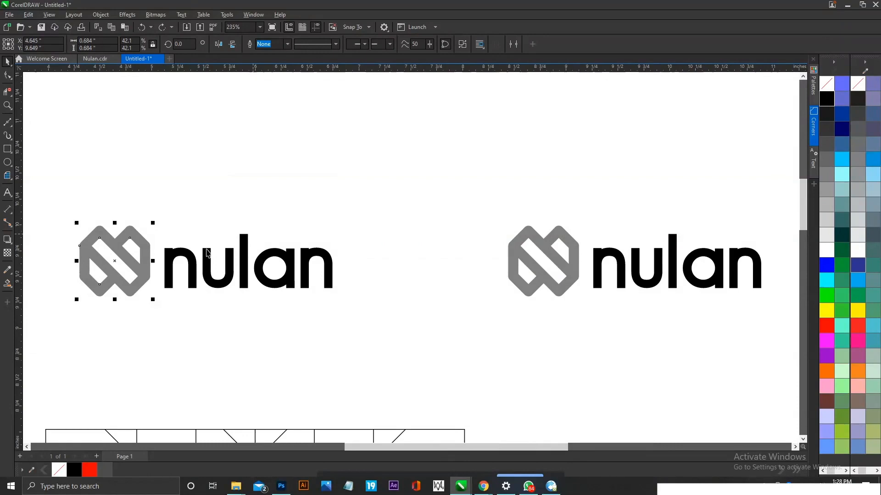
# Create a rectangle around the original logo's wordmark that matches its outer bounds
pyautogui.press('z')
pyautogui.moveTo(65, 208); pyautogui.dragTo(370, 327)
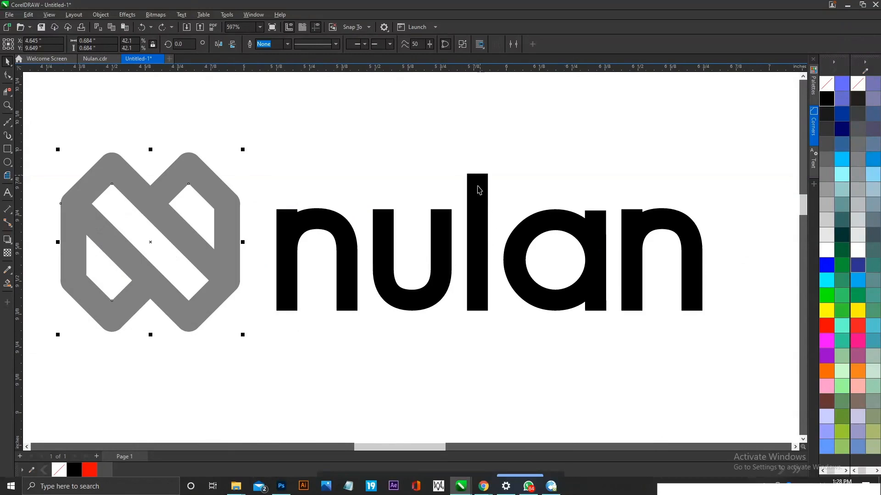
pyautogui.click(471, 211)
pyautogui.keyDown('shift'); pyautogui.doubleClick(9, 147); pyautogui.keyUp('shift')
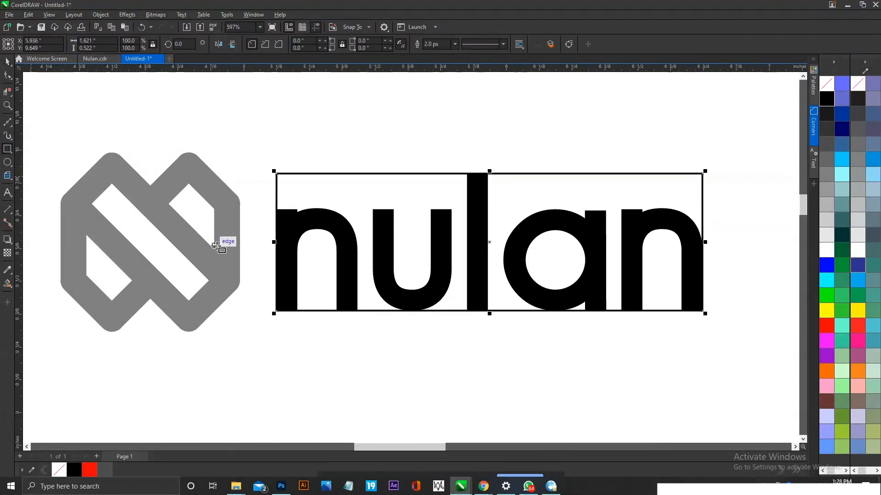
pyautogui.press('space')
# Align the symbol's bottom edge with the wordmark's bounding rectangle and scale it to the rectangle's height, 0.522 in
pyautogui.click(229, 227)
pyautogui.keyDown('shift'); pyautogui.click(311, 186); pyautogui.keyUp('shift')
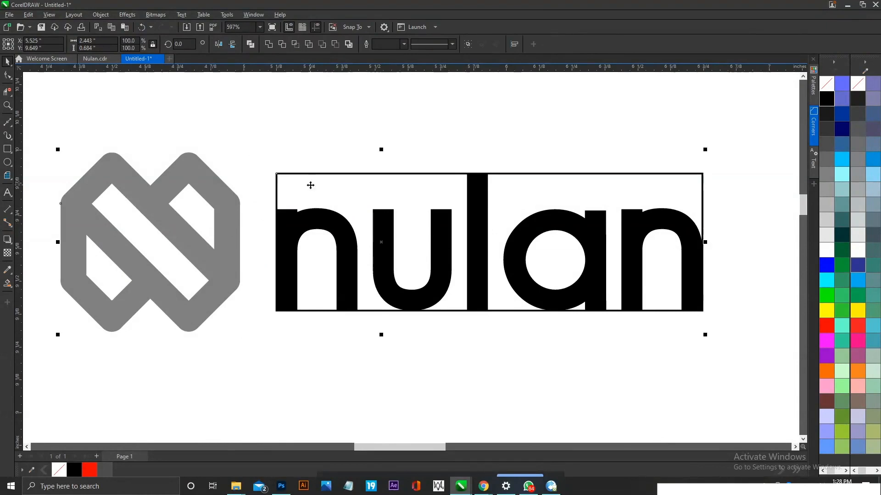
pyautogui.press('b')
pyautogui.keyDown('shift'); pyautogui.click(310, 186); pyautogui.keyUp('shift')
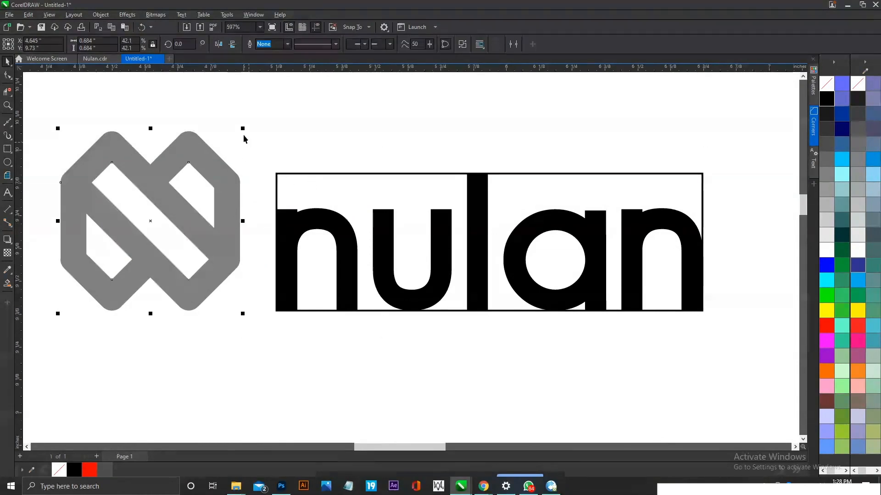
pyautogui.moveTo(256, 132); pyautogui.dragTo(390, 173)
# Move the symbol horizontally closer to the wordmark and delete the bounding rectangle
pyautogui.moveTo(171, 253); pyautogui.dragTo(222, 254)
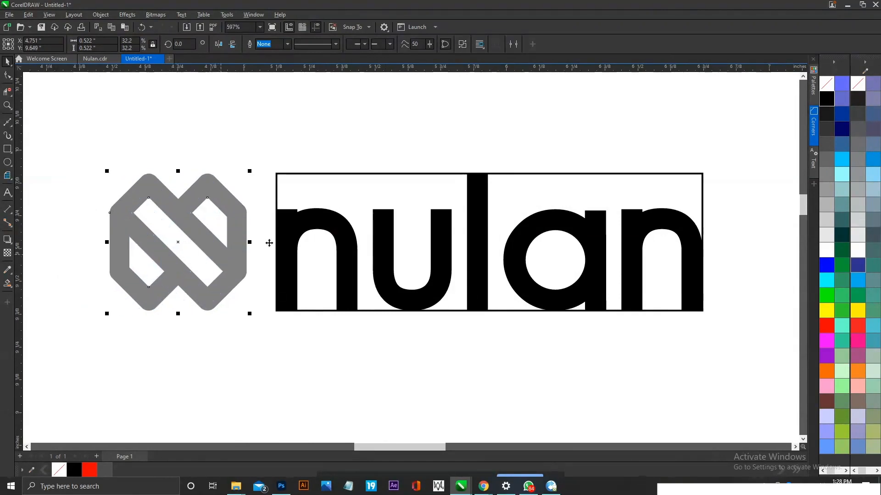
pyautogui.click(342, 191)
pyautogui.press('Delete')
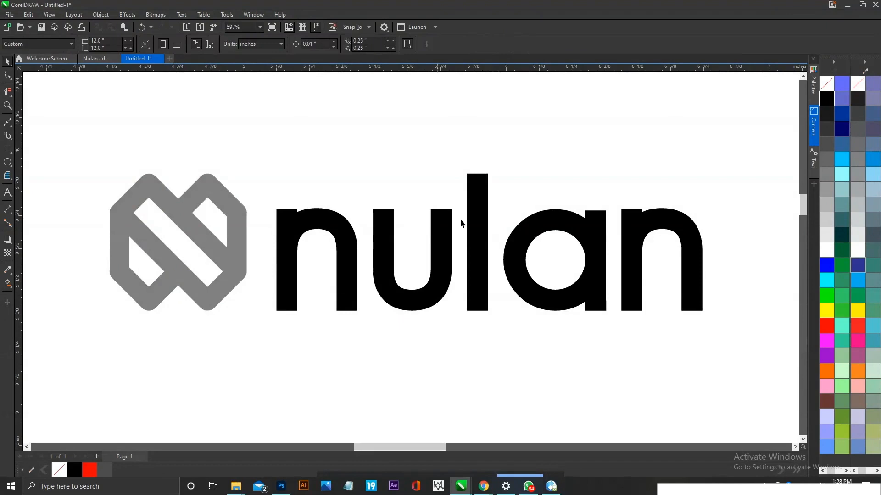
# Draw a rectangle covering the l's ascender down to the tops of the other letters and trim the wordmark with it
pyautogui.click(482, 193)
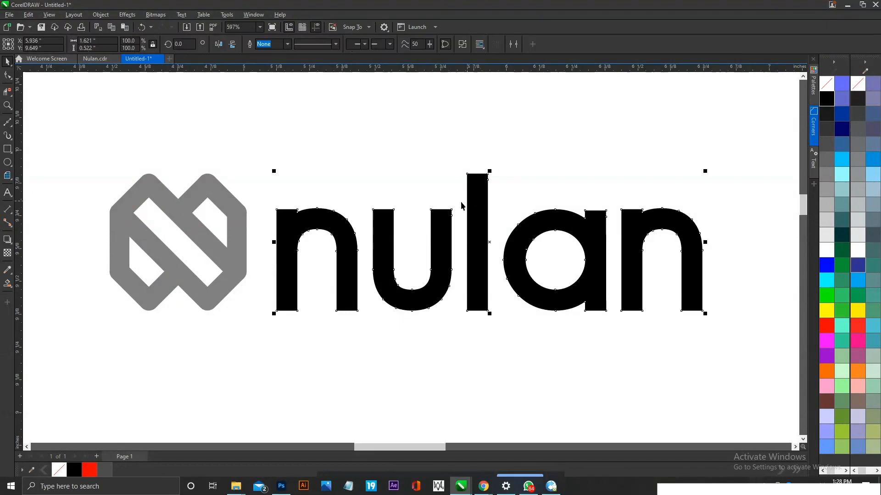
pyautogui.click(7, 149)
pyautogui.moveTo(632, 209); pyautogui.dragTo(458, 141)
pyautogui.press('space')
pyautogui.keyDown('shift'); pyautogui.click(477, 230); pyautogui.keyUp('shift')
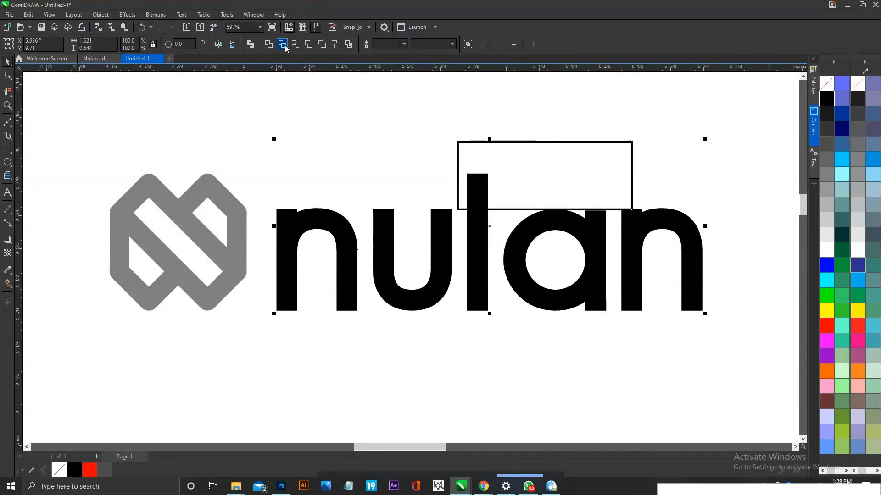
pyautogui.click(283, 45)
# Delete the trimming rectangle above the shortened l
pyautogui.click(549, 167)
pyautogui.press('Delete')
pyautogui.scroll(-4, 448, 163)
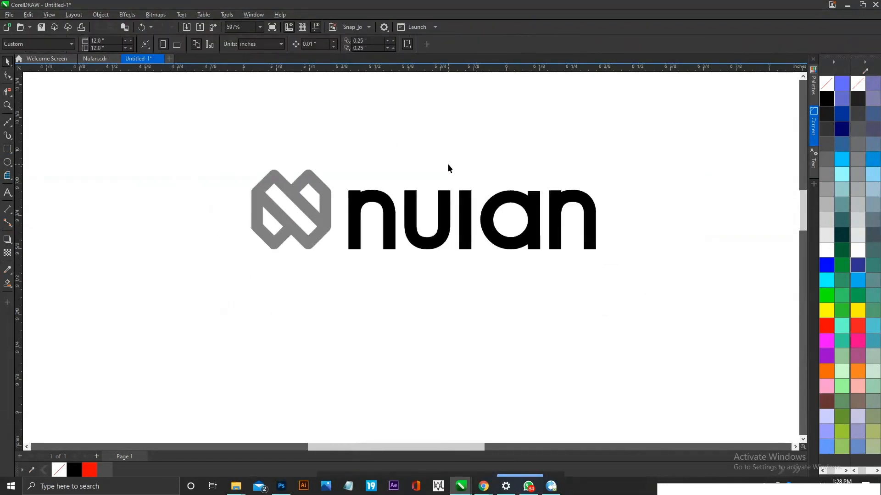
pyautogui.click(408, 164)
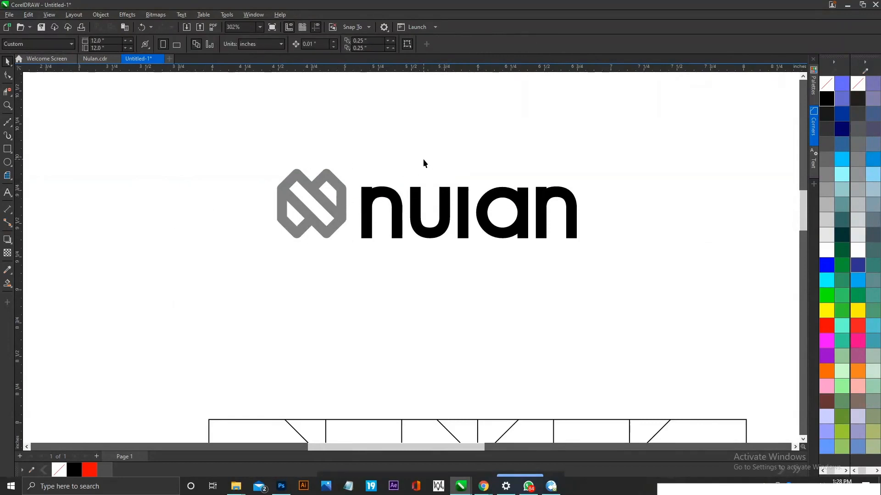
# Undo the trim that shortened the l and delete the trimming rectangle above the wordmark
pyautogui.click(343, 204)
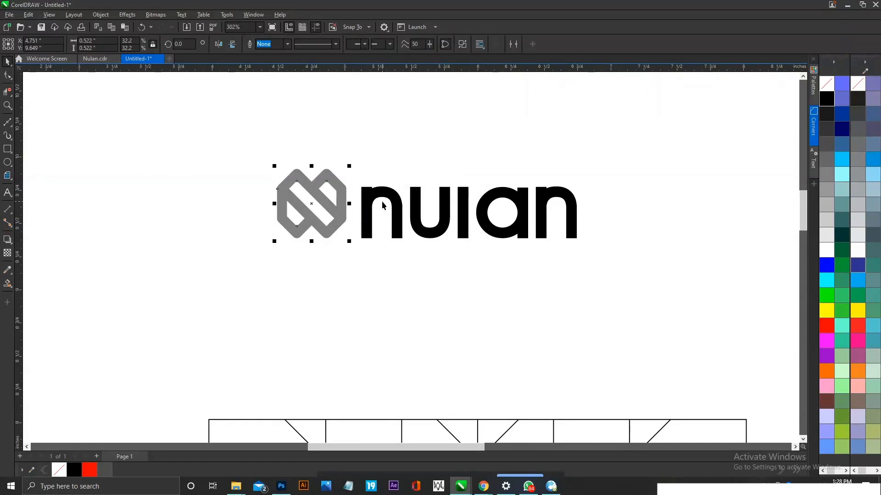
pyautogui.hotkey('ctrl', 'z')
pyautogui.hotkey('ctrl', 'z')
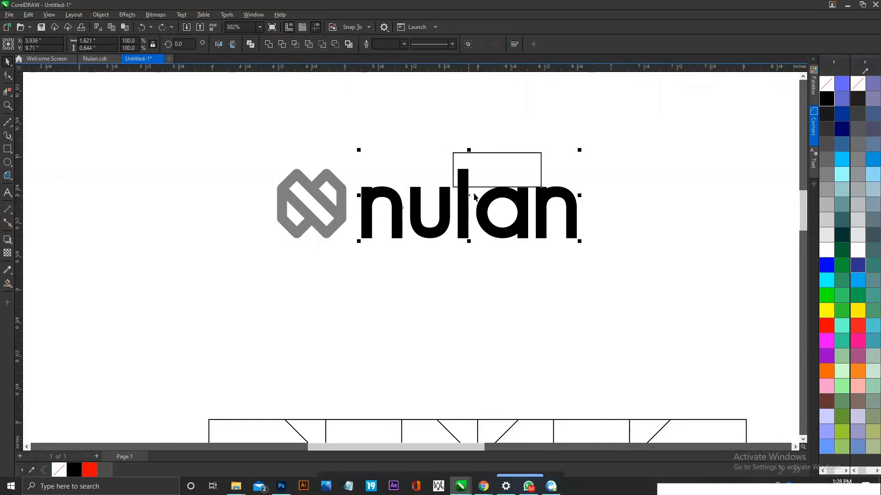
pyautogui.click(491, 137)
pyautogui.click(496, 153)
pyautogui.press('Delete')
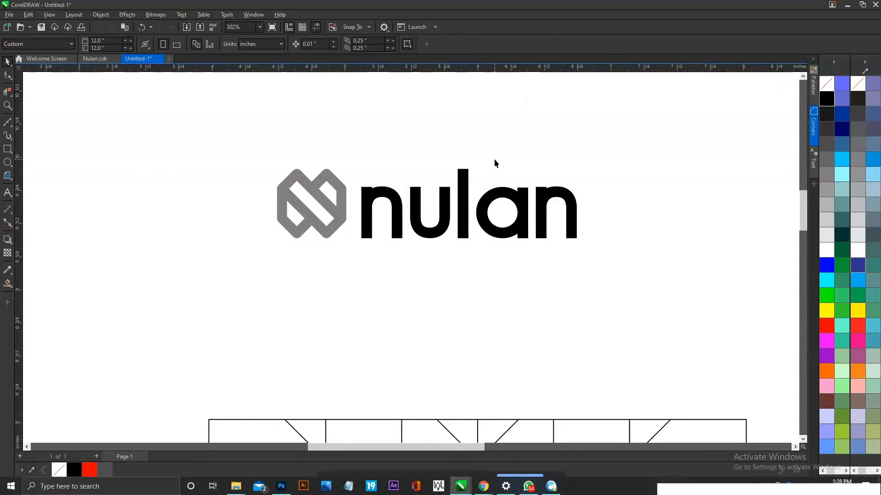
# Place a copy of the horizontal logo to its left and move the original's symbol above its wordmark
pyautogui.scroll(-2, 493, 161)
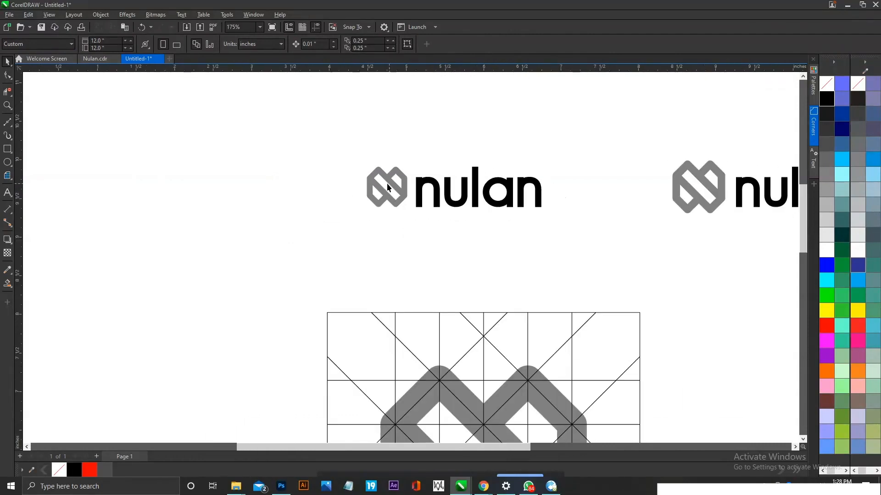
pyautogui.moveTo(579, 240); pyautogui.dragTo(578, 239)
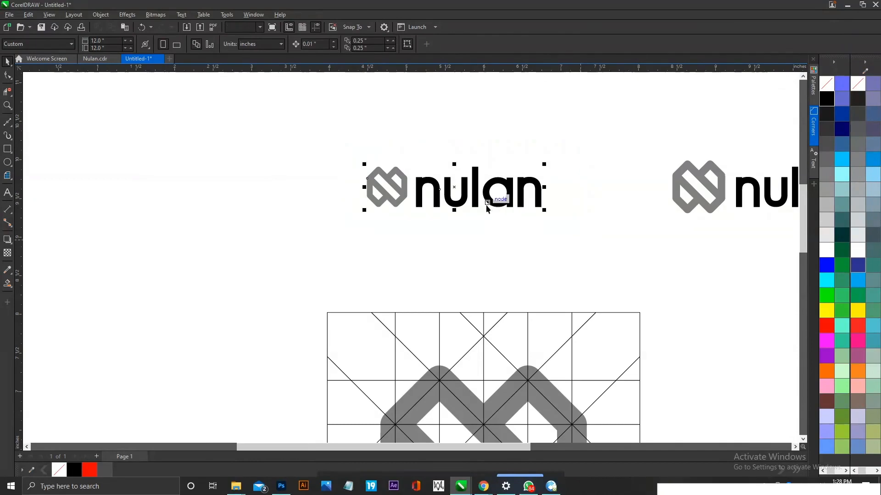
pyautogui.moveTo(473, 200); pyautogui.dragTo(218, 205)
pyautogui.click(417, 97)
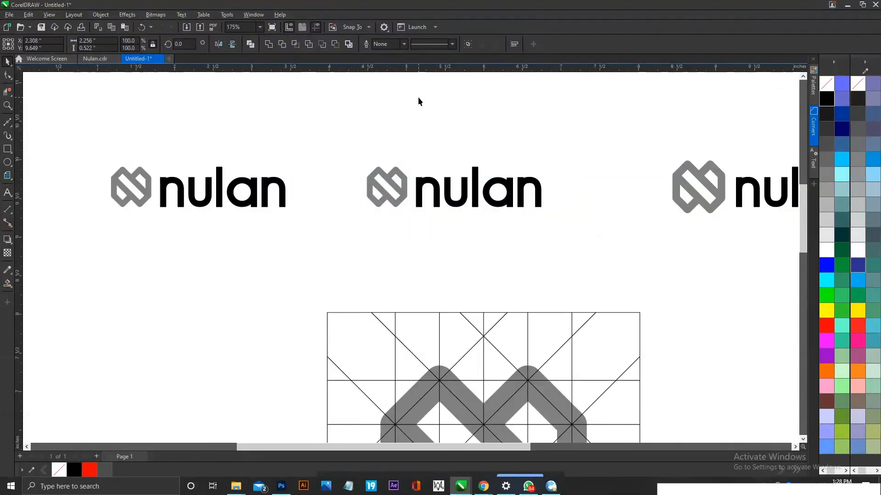
pyautogui.moveTo(400, 189); pyautogui.dragTo(482, 140)
# Shorten the l to the other letters' height by trimming the wordmark with a rectangle over its ascender, and delete the rectangle
pyautogui.click(477, 181)
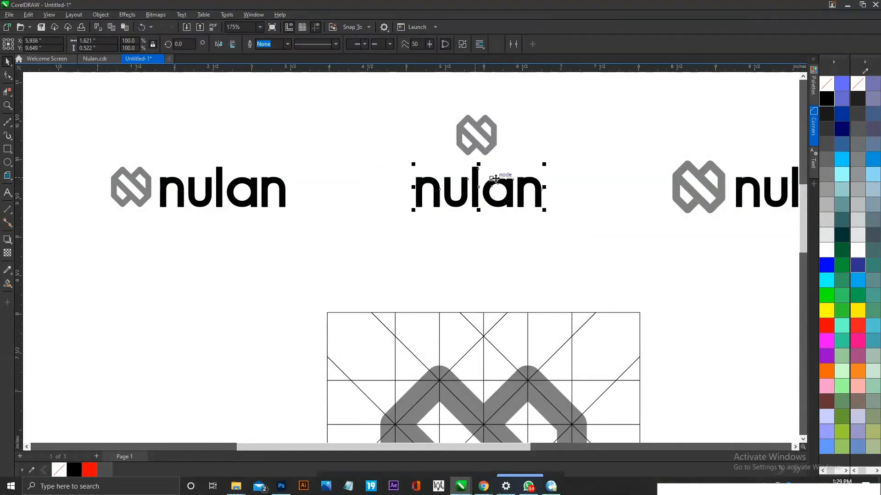
pyautogui.scroll(2, 504, 172)
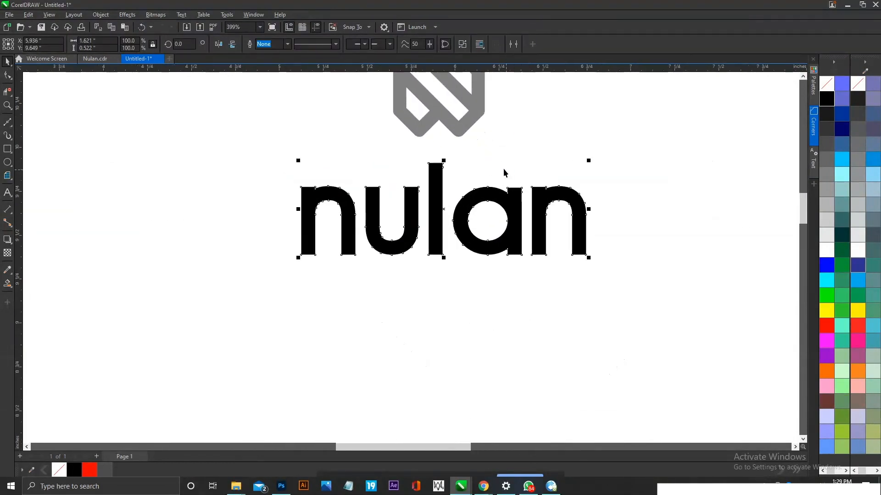
pyautogui.click(7, 155)
pyautogui.moveTo(411, 187); pyautogui.dragTo(477, 151)
pyautogui.press('space')
pyautogui.keyDown('shift'); pyautogui.click(461, 207); pyautogui.keyUp('shift')
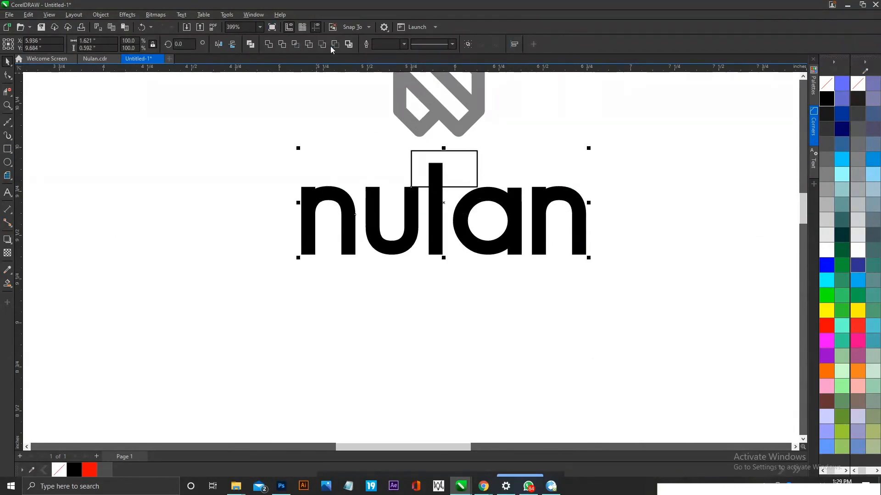
pyautogui.click(282, 44)
pyautogui.click(449, 170)
pyautogui.press('Delete')
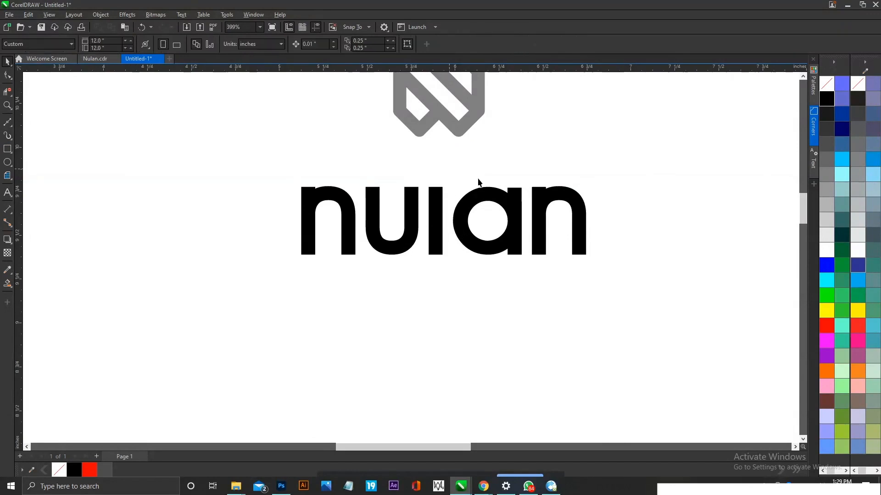
# Move the symbol down closer to the wordmark with the shortened l
pyautogui.scroll(-2, 472, 170)
pyautogui.click(457, 134)
pyautogui.moveTo(460, 146); pyautogui.dragTo(478, 159)
pyautogui.scroll(-1, 506, 166)
pyautogui.click(530, 149)
# Place a copy of the symbol flush against each side of the original and fill both copies with light gray
pyautogui.press('F2')
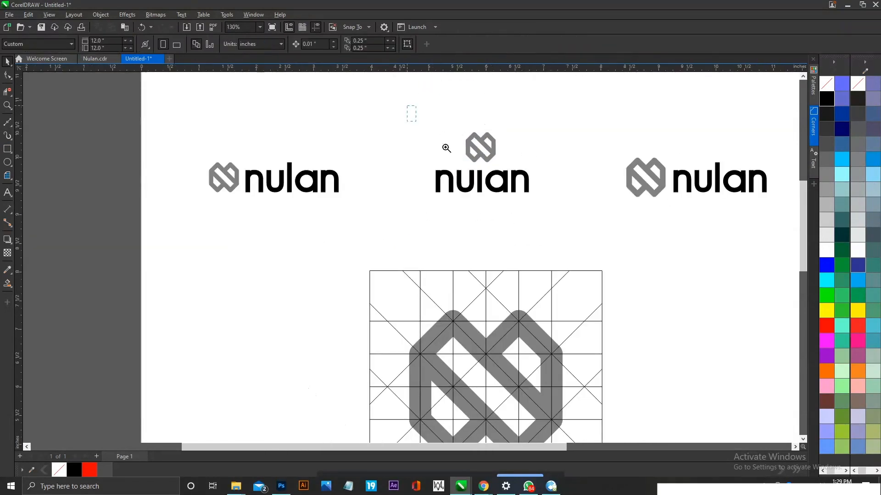
pyautogui.moveTo(412, 116); pyautogui.dragTo(564, 227)
pyautogui.click(378, 201)
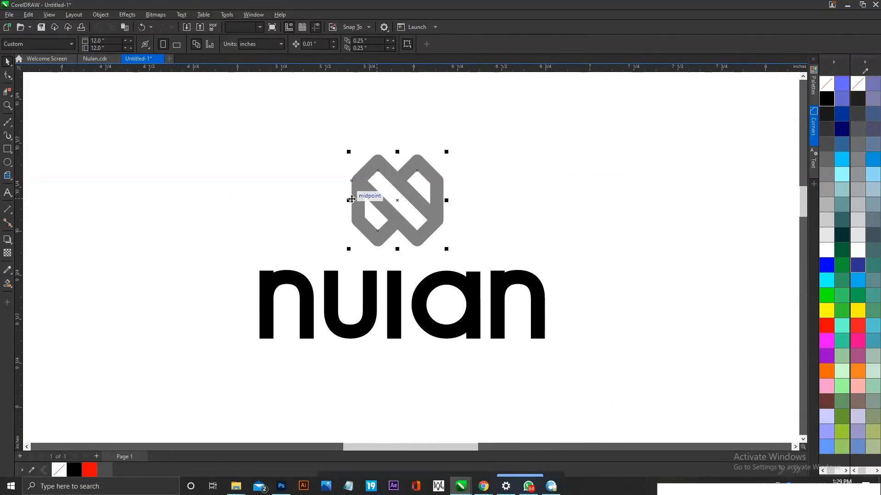
pyautogui.moveTo(364, 196); pyautogui.dragTo(443, 195)
pyautogui.moveTo(535, 197); pyautogui.dragTo(351, 199)
pyautogui.keyDown('shift'); pyautogui.click(480, 216); pyautogui.keyUp('shift')
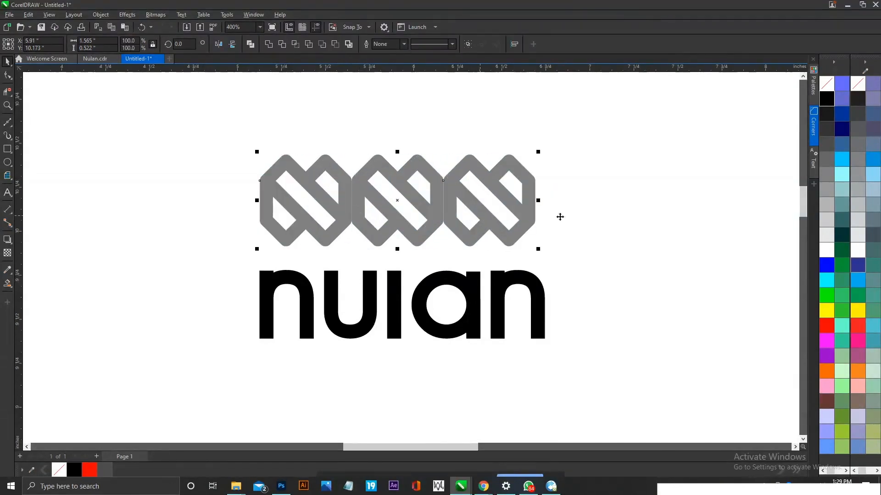
pyautogui.click(827, 235)
pyautogui.click(648, 207)
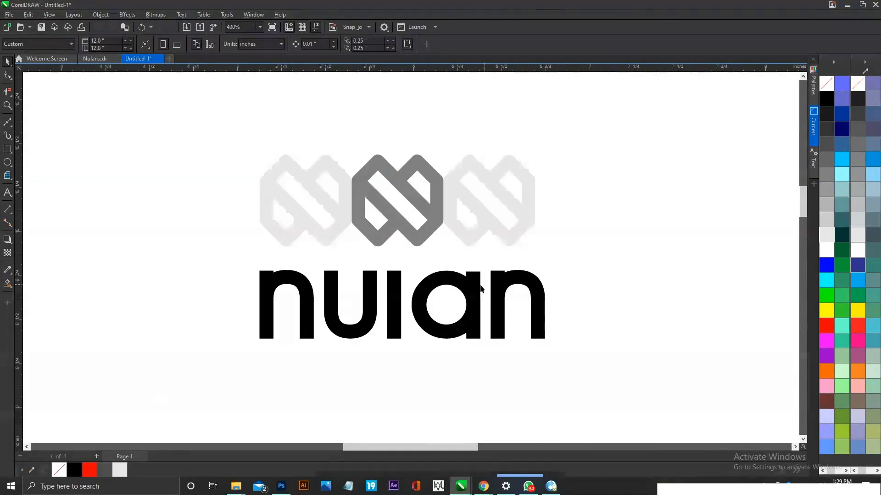
# Center the wordmark horizontally under the symbol and scale it to the three symbols' combined width of 1.565 in
pyautogui.click(473, 289)
pyautogui.keyDown('shift'); pyautogui.click(411, 236); pyautogui.keyUp('shift')
pyautogui.press('c')
pyautogui.keyDown('shift'); pyautogui.click(410, 236); pyautogui.keyUp('shift')
pyautogui.moveTo(544, 268); pyautogui.dragTo(541, 199)
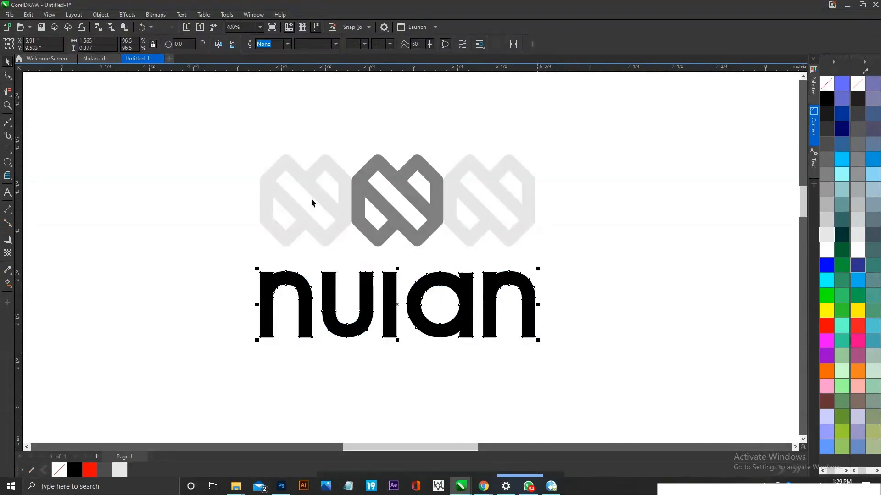
# Draw a thin rectangle spanning the three symbols, about 1.565 by 0.107 in, and delete it
pyautogui.click(8, 149)
pyautogui.moveTo(259, 194); pyautogui.dragTo(536, 214)
pyautogui.press('space')
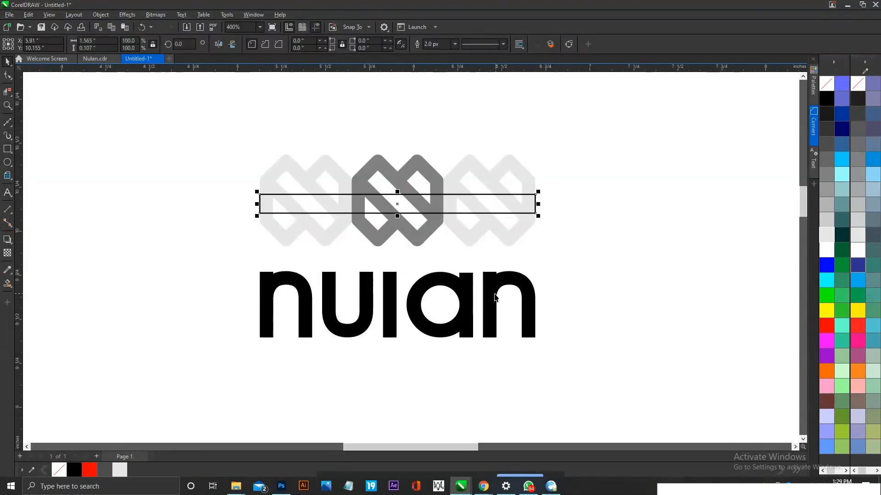
pyautogui.click(495, 296)
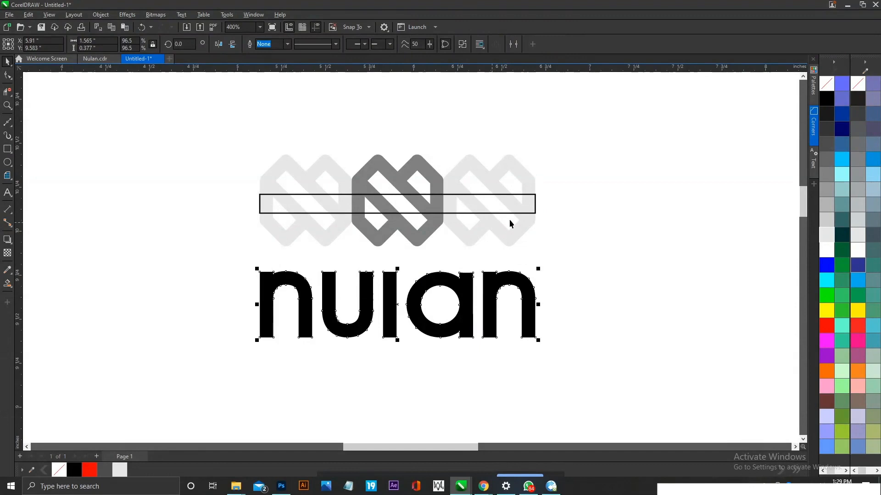
pyautogui.click(566, 253)
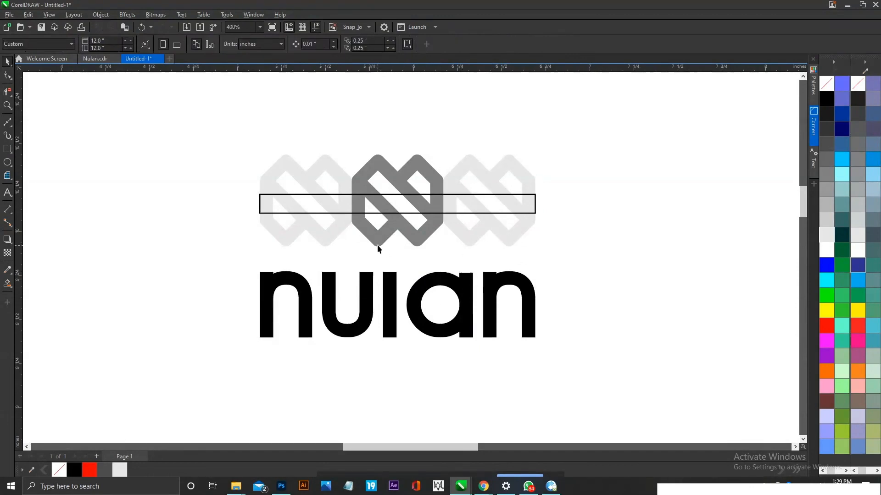
pyautogui.click(333, 300)
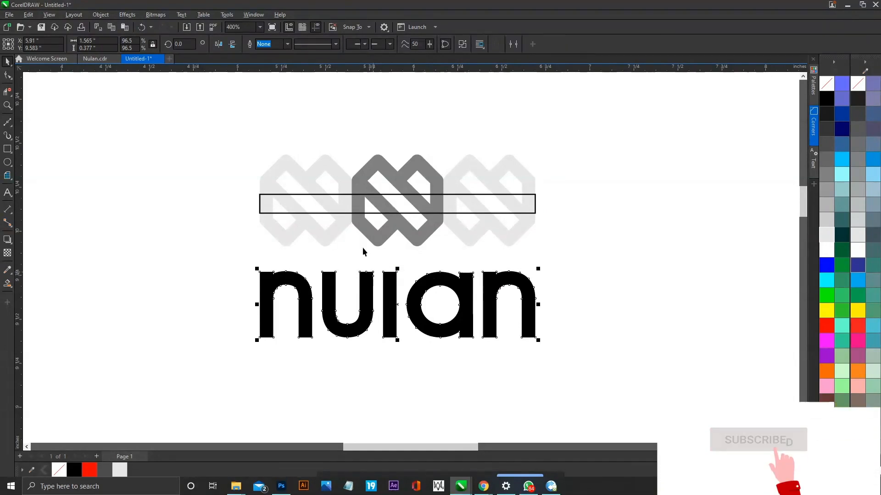
pyautogui.click(311, 204)
pyautogui.press('Delete')
# Delete the two light gray symbol copies on either side of the original symbol
pyautogui.click(306, 221)
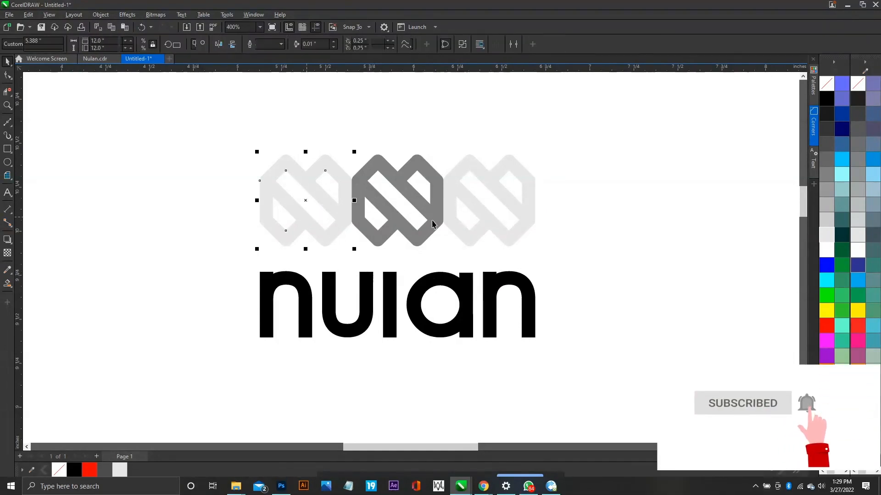
pyautogui.press('Delete')
pyautogui.click(469, 238)
pyautogui.press('Delete')
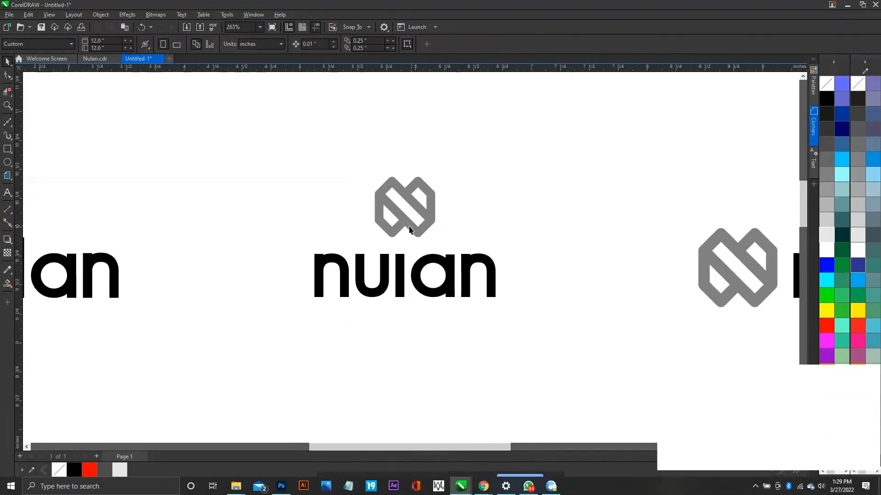
# Try moving the symbol farther above the wordmark and undo that move
pyautogui.moveTo(412, 232); pyautogui.dragTo(413, 213)
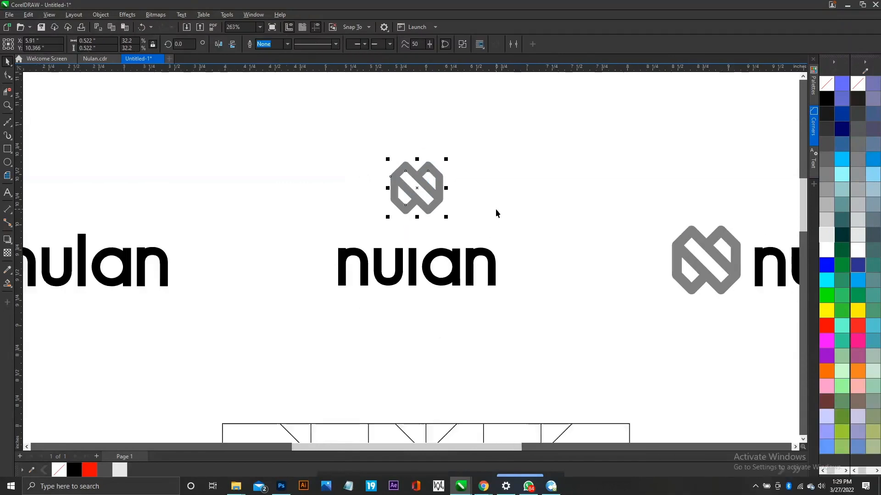
pyautogui.scroll(-3, 496, 208)
pyautogui.click(481, 257)
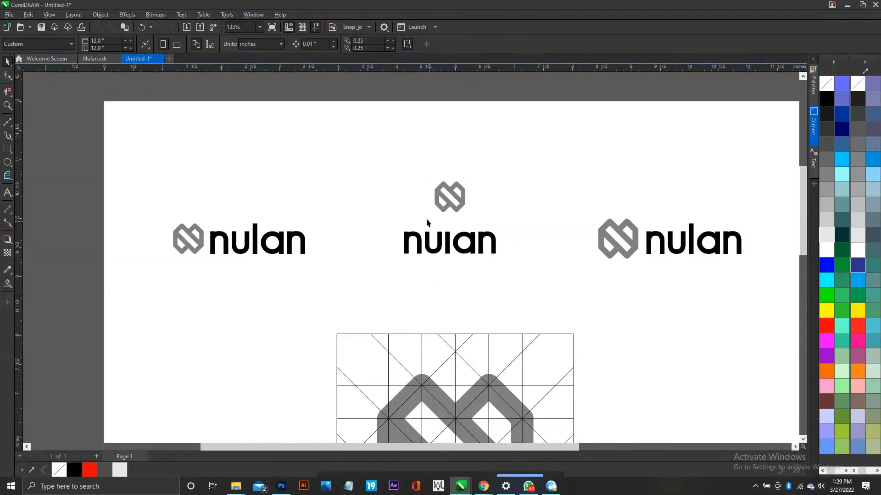
pyautogui.scroll(3, 490, 289)
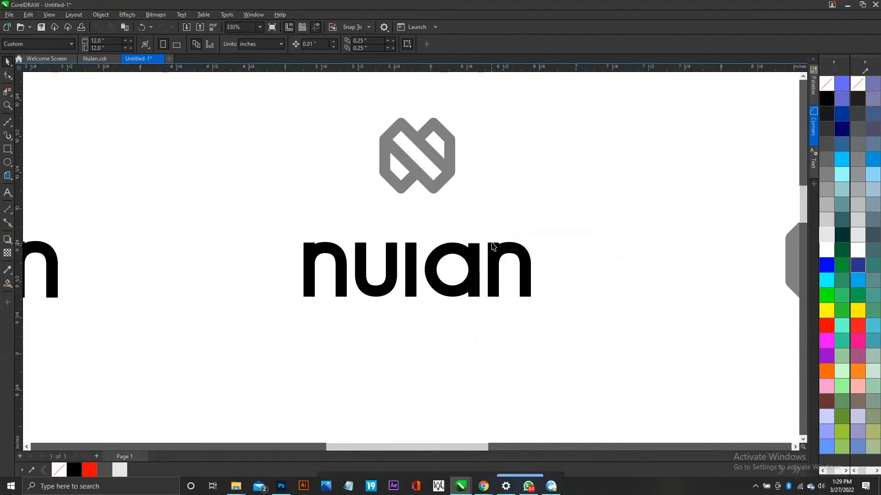
pyautogui.hotkey('ctrl', 'z')
pyautogui.click(436, 216)
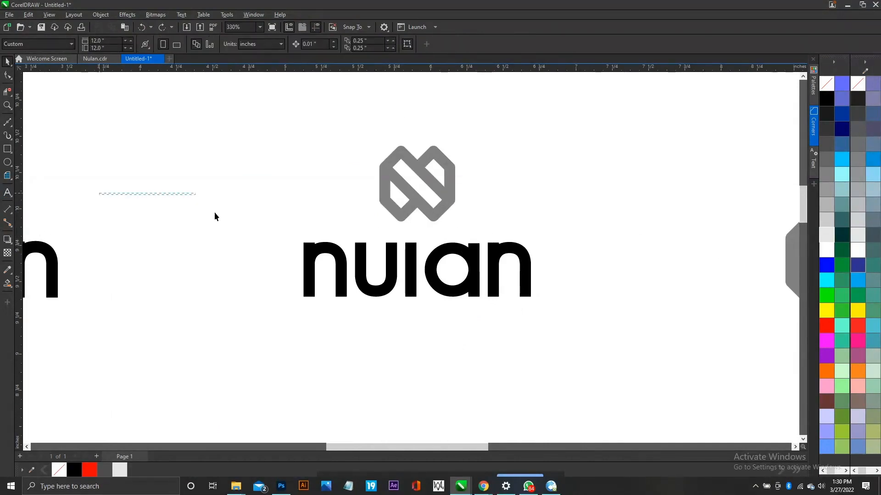
# Add the text "the tagline goes here" below the stacked logo's wordmark
pyautogui.click(7, 192)
pyautogui.click(375, 321)
pyautogui.write('the')
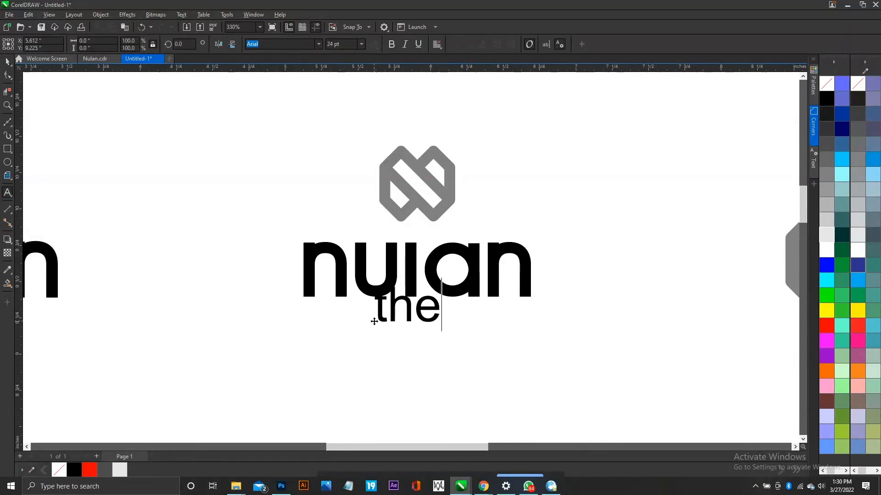
pyautogui.write(' tagline')
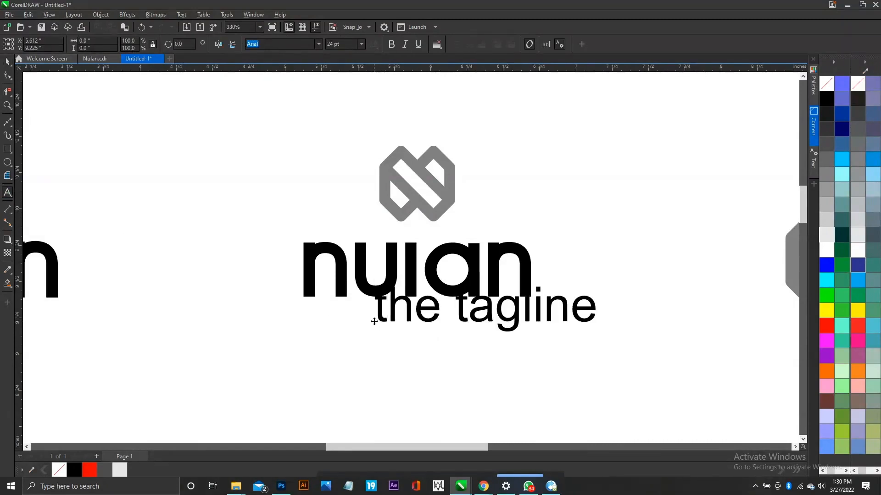
pyautogui.write(' goes here')
pyautogui.hotkey('ctrl', 'space')
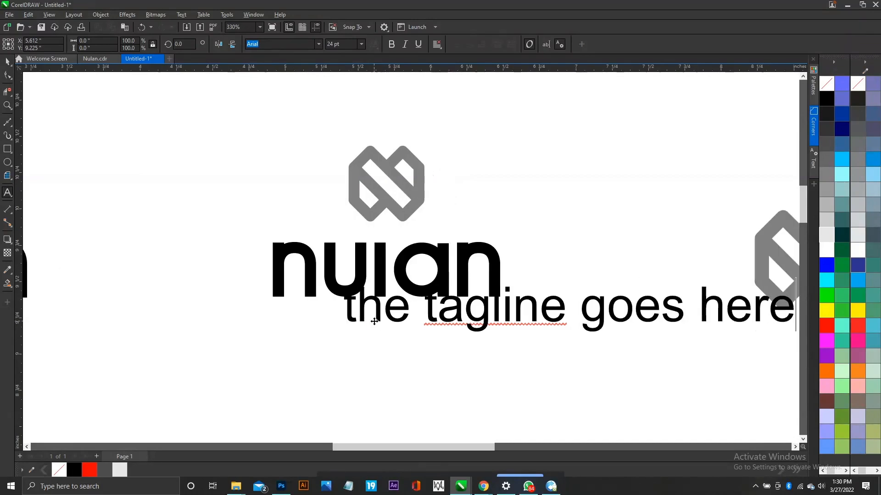
# Reduce the tagline's font size to 10 pt
pyautogui.press('ctrl+KP_4')
pyautogui.press('ctrl+KP_4')
pyautogui.press('ctrl+KP_4')
pyautogui.press('ctrl+KP_4')
pyautogui.press('ctrl+KP_4')
pyautogui.press('ctrl+KP_4')
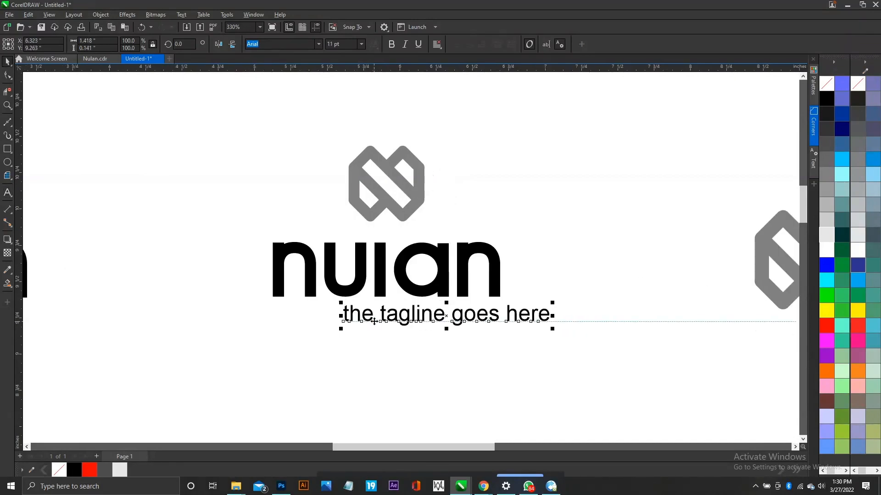
pyautogui.press('ctrl+KP_4')
pyautogui.press('ctrl+KP_4')
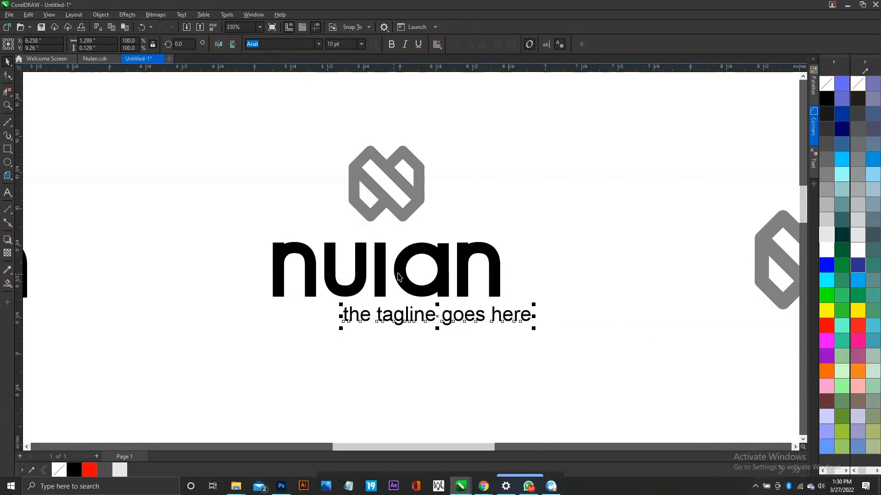
# Center the tagline horizontally below the wordmark with a small gap and scale it down to 6.106 pt
pyautogui.keyDown('shift'); pyautogui.click(399, 273); pyautogui.keyUp('shift')
pyautogui.press('c')
pyautogui.keyDown('shift'); pyautogui.click(399, 273); pyautogui.keyUp('shift')
pyautogui.moveTo(482, 326); pyautogui.dragTo(448, 339)
pyautogui.moveTo(397, 316); pyautogui.dragTo(400, 322)
pyautogui.moveTo(466, 335); pyautogui.dragTo(445, 346)
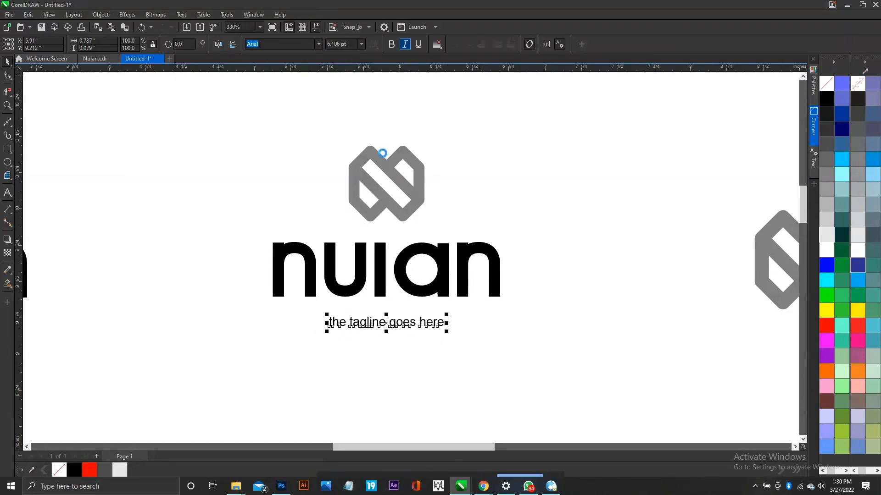
# Make the tagline italic and insert "..." before its first word
pyautogui.doubleClick(359, 321)
pyautogui.press('Home')
pyautogui.write('...')
pyautogui.hotkey('ctrl', 'space')
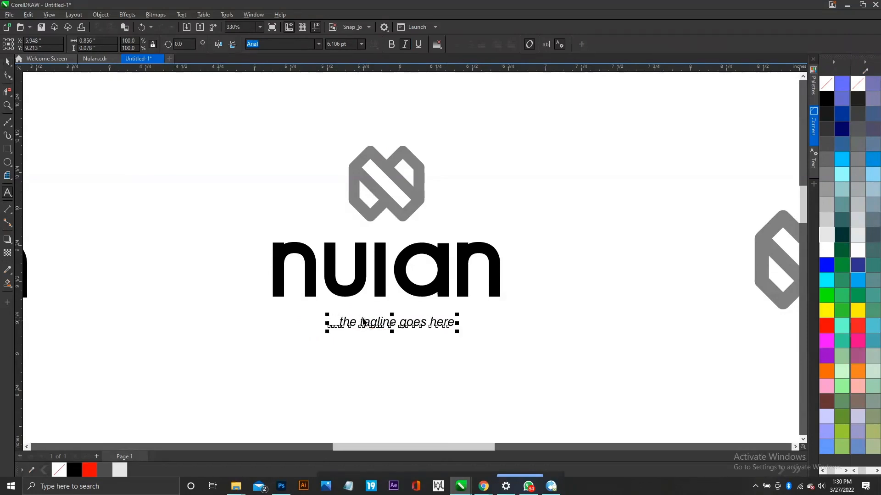
# Center the extended tagline horizontally under the wordmark again
pyautogui.keyDown('shift'); pyautogui.click(380, 275); pyautogui.keyUp('shift')
pyautogui.press('c')
pyautogui.keyDown('shift'); pyautogui.click(381, 275); pyautogui.keyUp('shift')
pyautogui.click(505, 167)
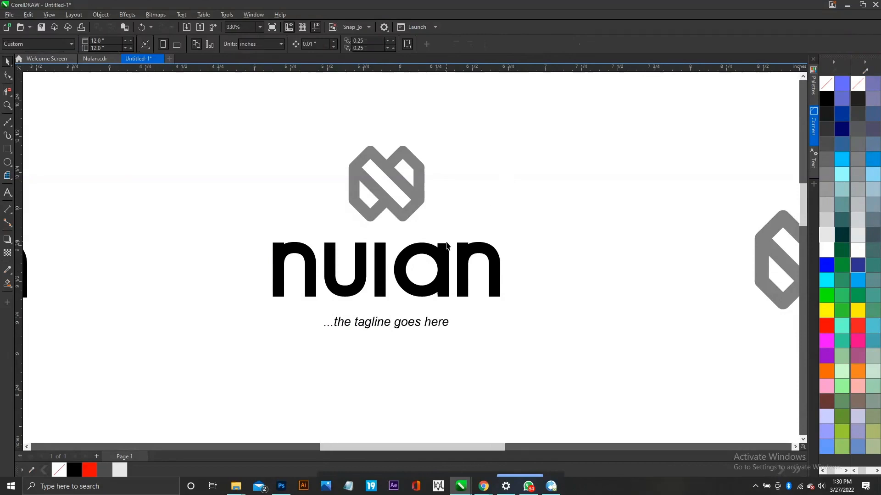
pyautogui.scroll(-2, 447, 245)
pyautogui.moveTo(489, 294); pyautogui.dragTo(514, 299)
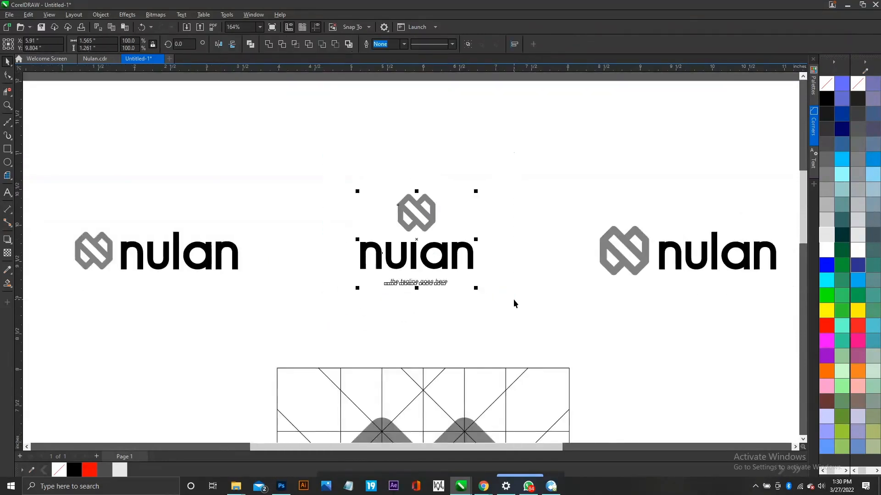
pyautogui.click(515, 298)
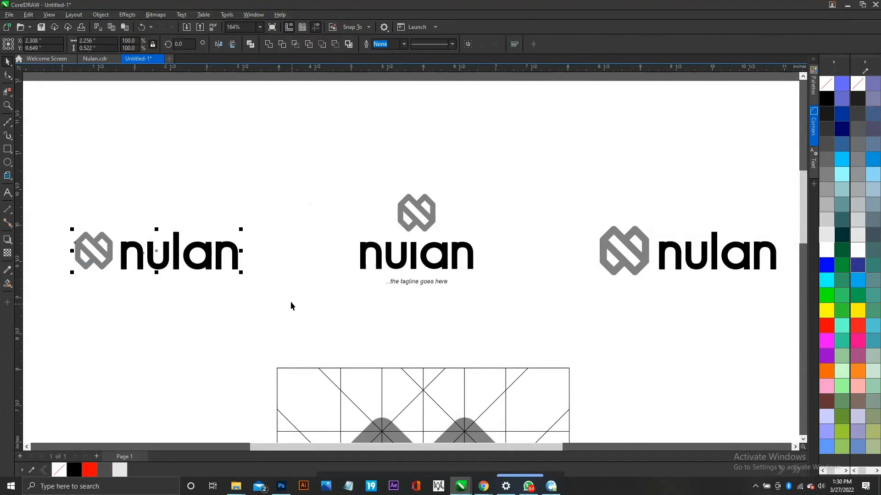
# Raise the top of the l in the stacked wordmark slightly above the other letters
pyautogui.doubleClick(414, 255)
pyautogui.scroll(5, 415, 252)
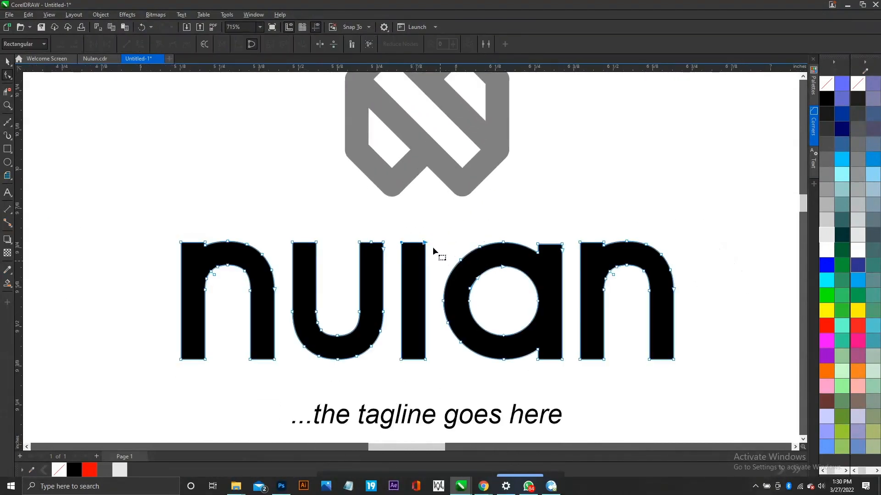
pyautogui.moveTo(425, 243); pyautogui.dragTo(424, 213)
pyautogui.press('space')
pyautogui.click(439, 218)
pyautogui.scroll(-3, 484, 269)
pyautogui.scroll(-1, 484, 269)
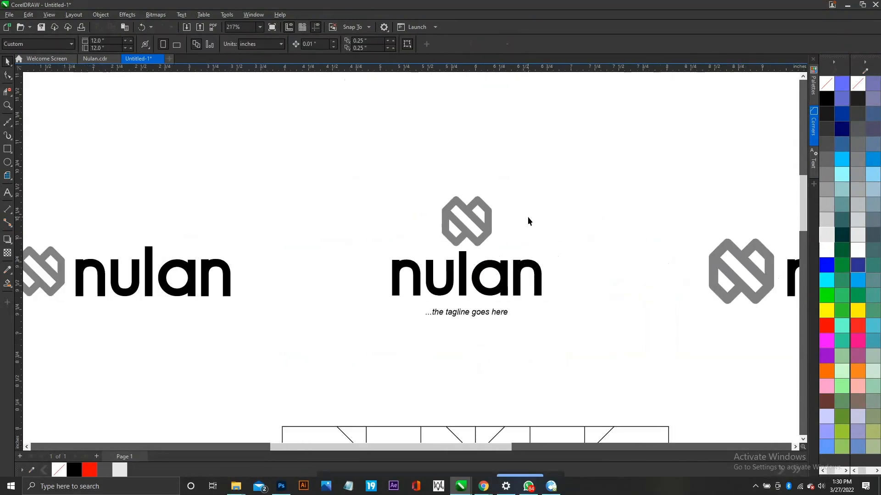
# Delete the spare horizontal lockup beside the stacked version, keeping the smaller horizontal logo and the stacked logo
pyautogui.scroll(-2, 514, 232)
pyautogui.scroll(-3, 512, 225)
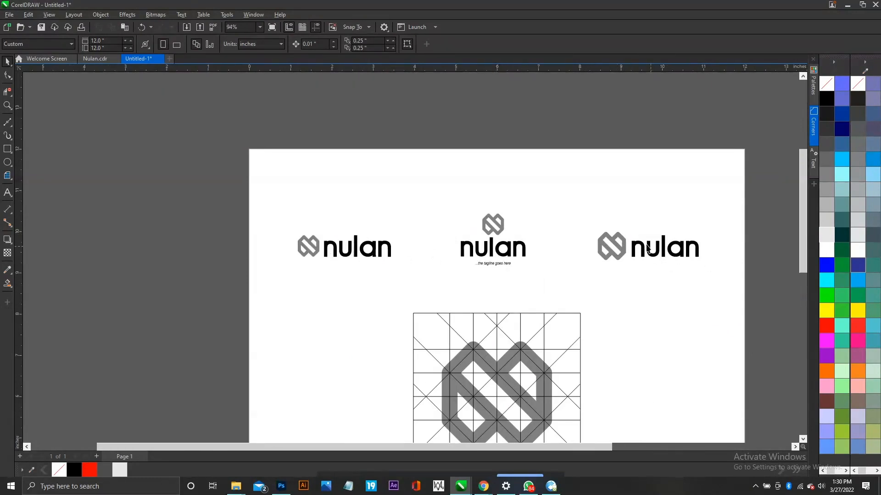
pyautogui.press('Delete')
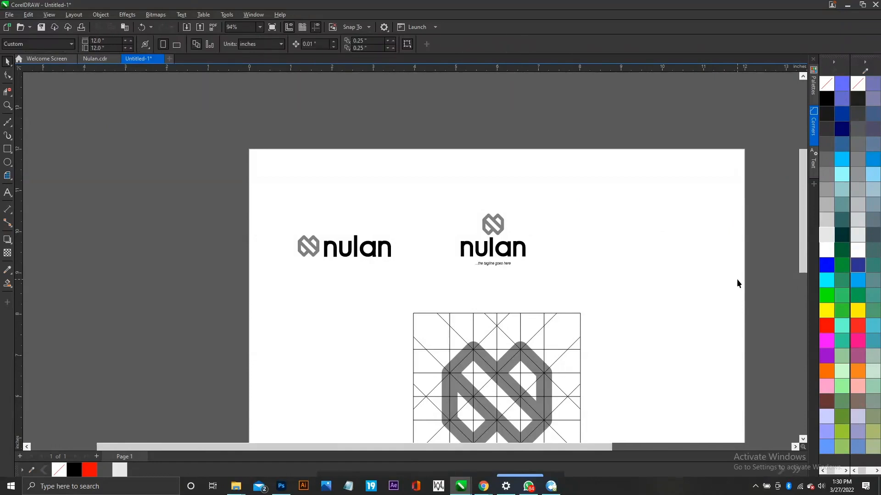
pyautogui.moveTo(320, 238); pyautogui.dragTo(415, 271)
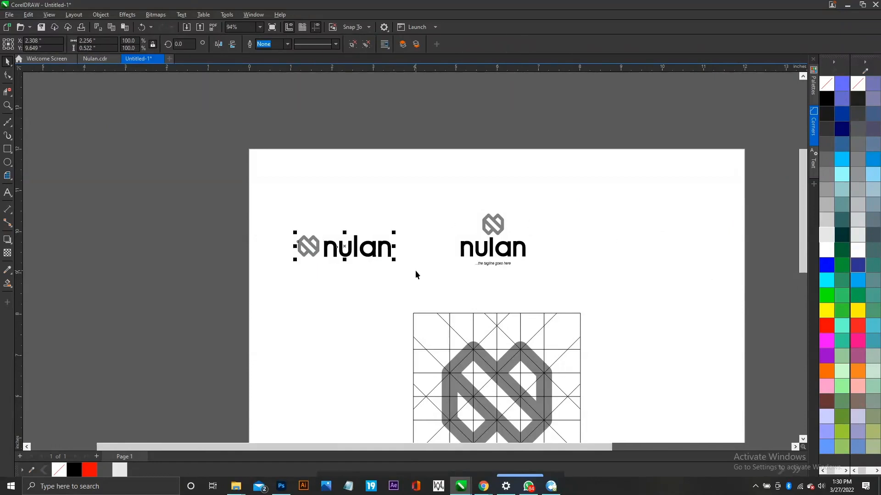
pyautogui.moveTo(256, 187); pyautogui.dragTo(598, 294)
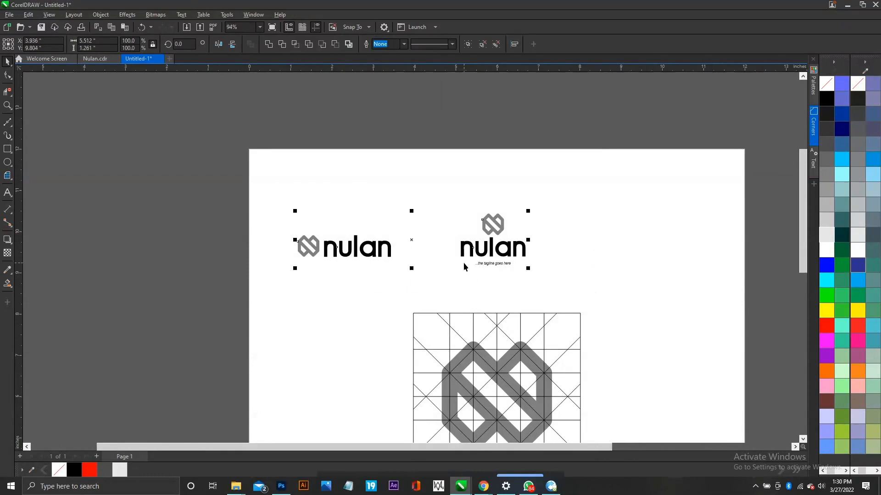
pyautogui.click(486, 187)
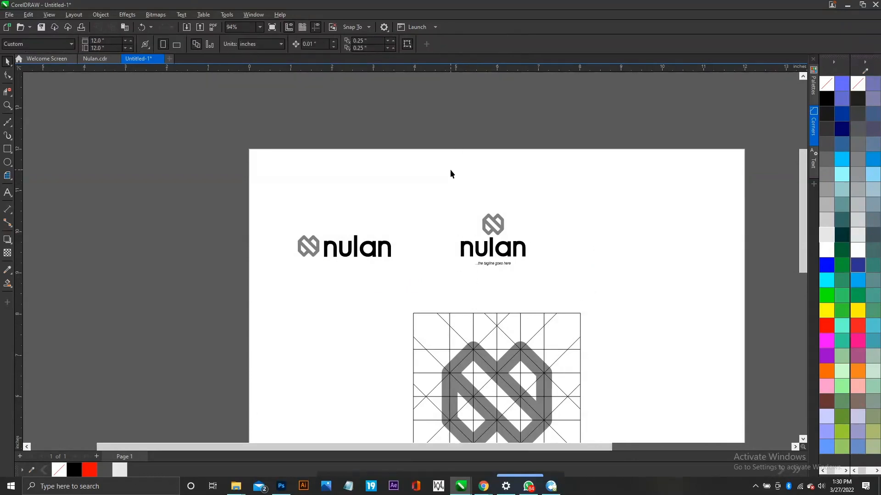
# Switch to Chrome and search Behance projects for "investment branding"
pyautogui.press('super+Tab')
pyautogui.click(360, 124)
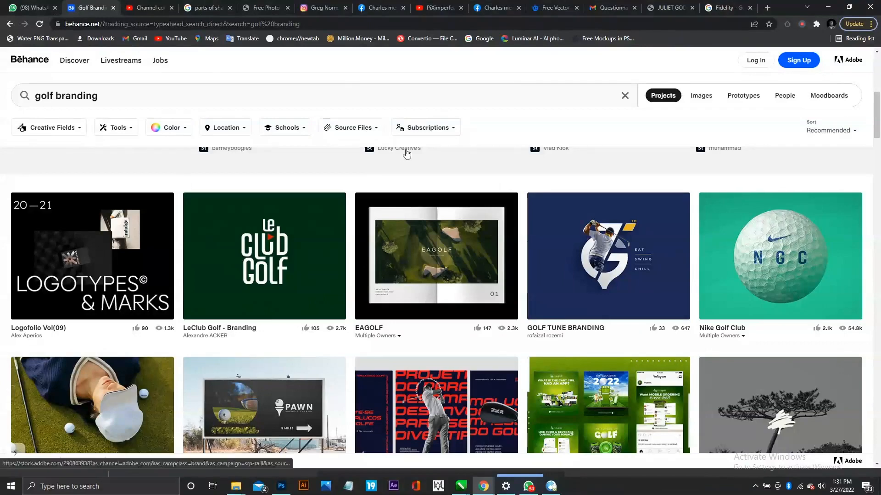
pyautogui.click(79, 96)
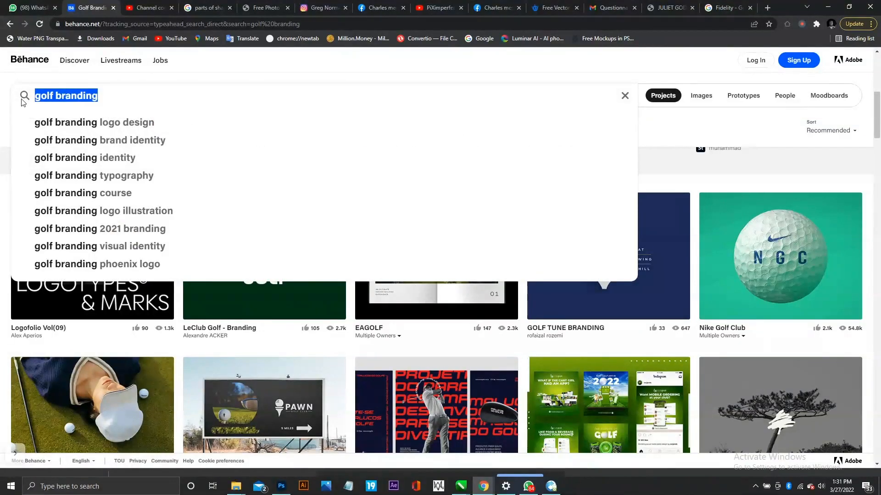
pyautogui.write('invest')
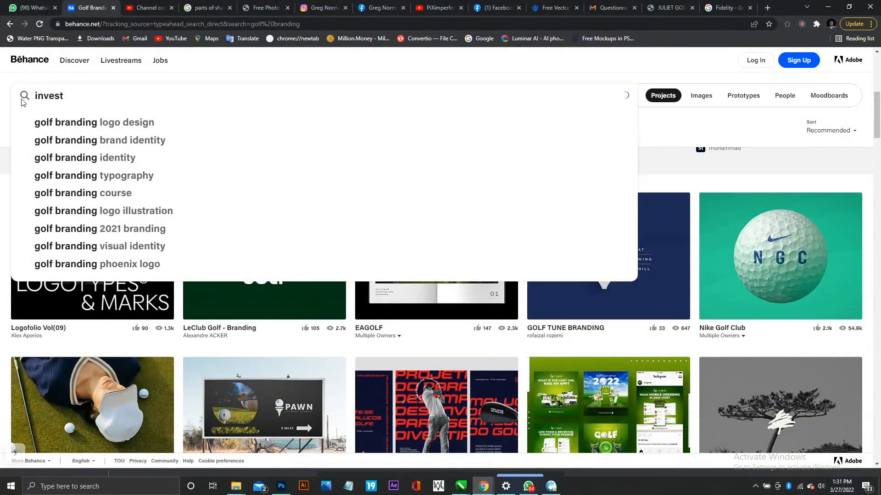
pyautogui.press('BackSpace')
pyautogui.write('ment')
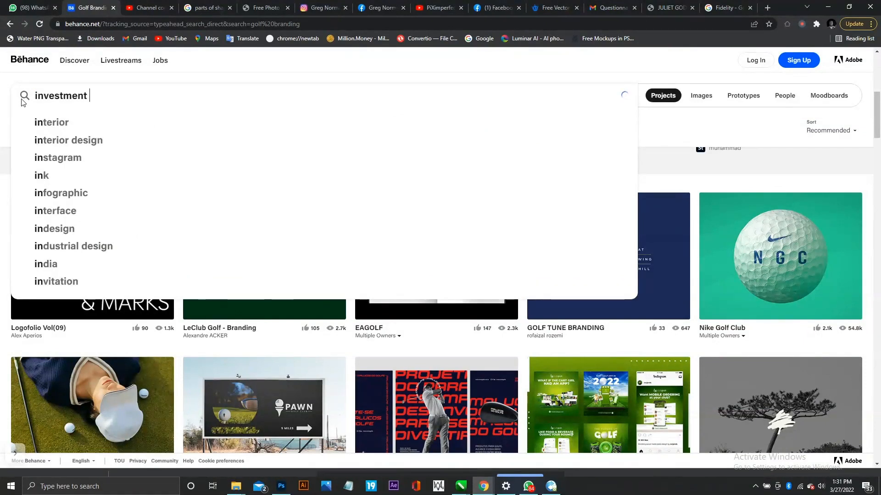
pyautogui.write(' brandi')
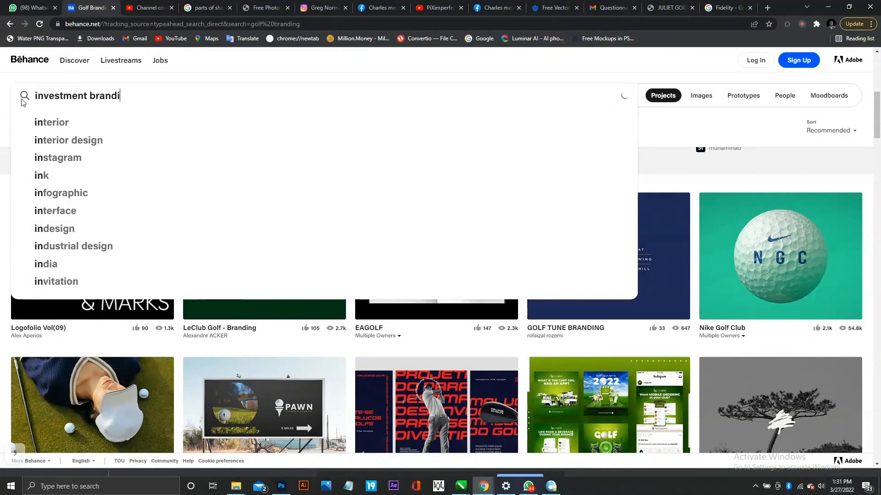
pyautogui.write('ng')
pyautogui.press('Return')
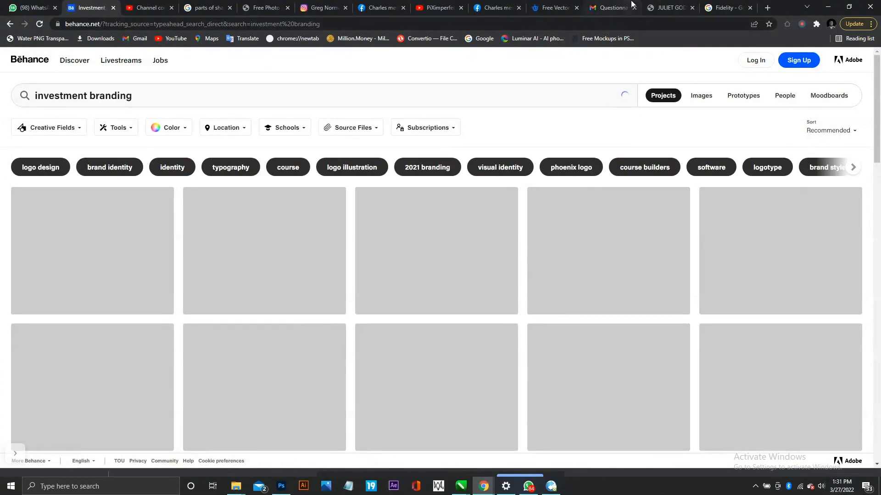
# Search Google Images for "investment brands logo" and browse the resulting logos for common shapes and colors
pyautogui.click(727, 8)
pyautogui.doubleClick(116, 65)
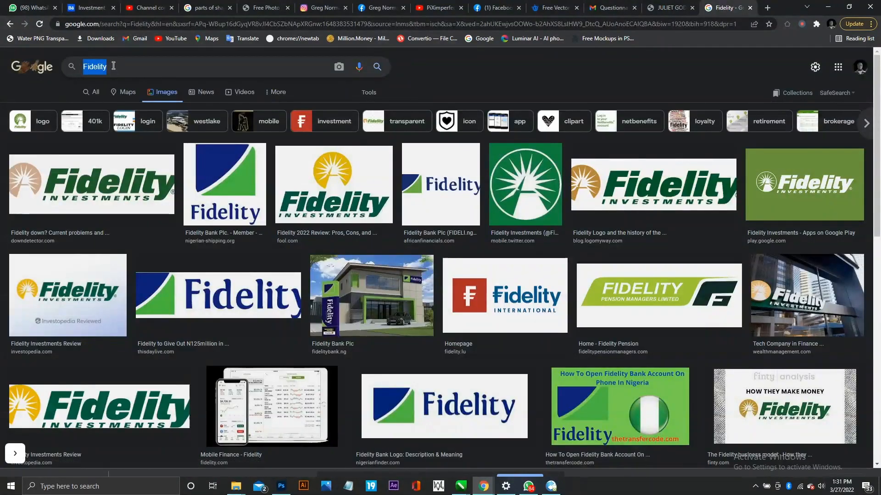
pyautogui.write('invest')
pyautogui.press('Down')
pyautogui.press('Down')
pyautogui.press('Return')
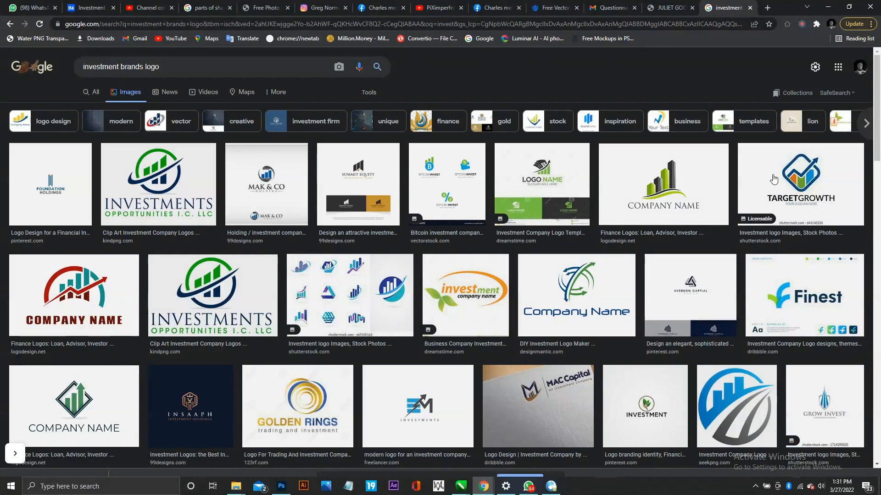
pyautogui.click(801, 193)
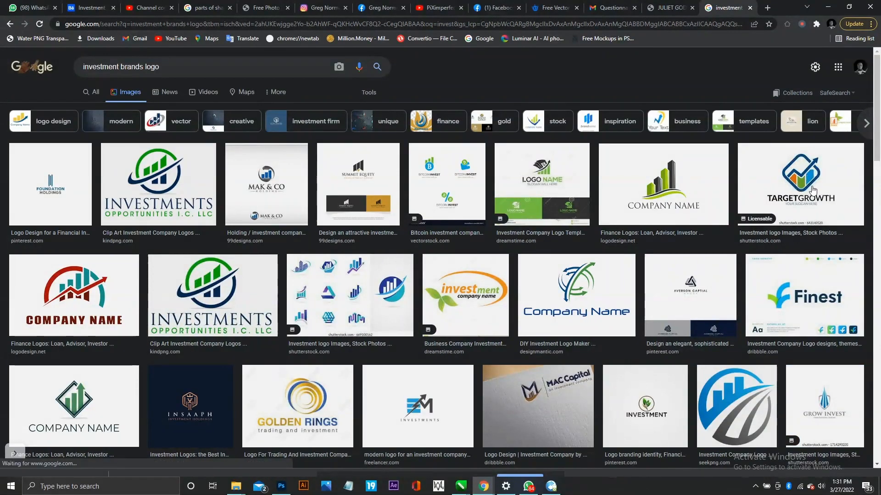
pyautogui.scroll(-2, 467, 268)
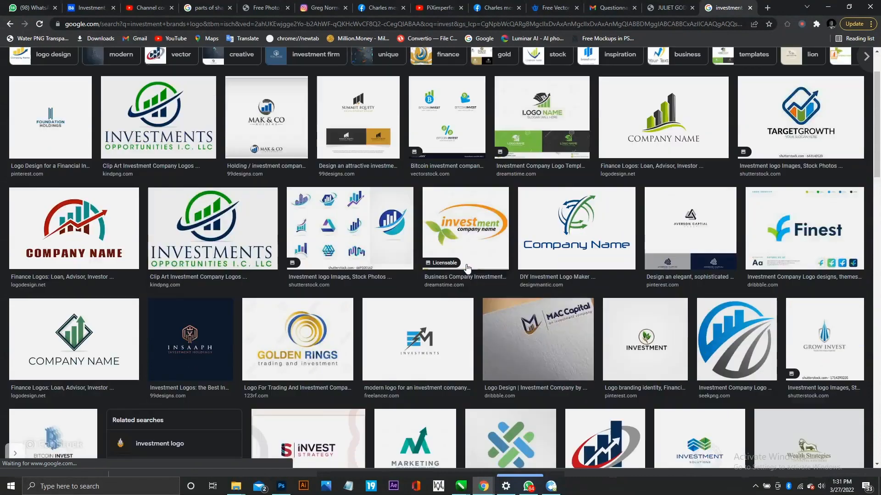
pyautogui.scroll(3, 468, 269)
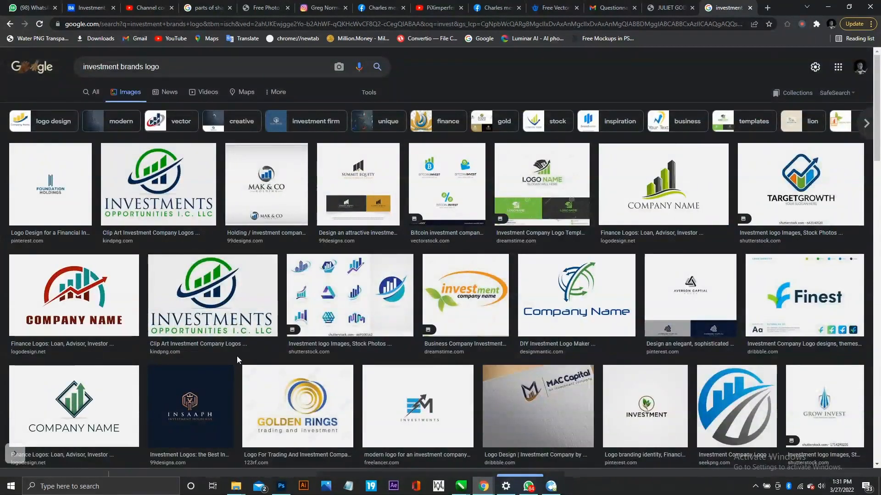
pyautogui.scroll(-3, 443, 298)
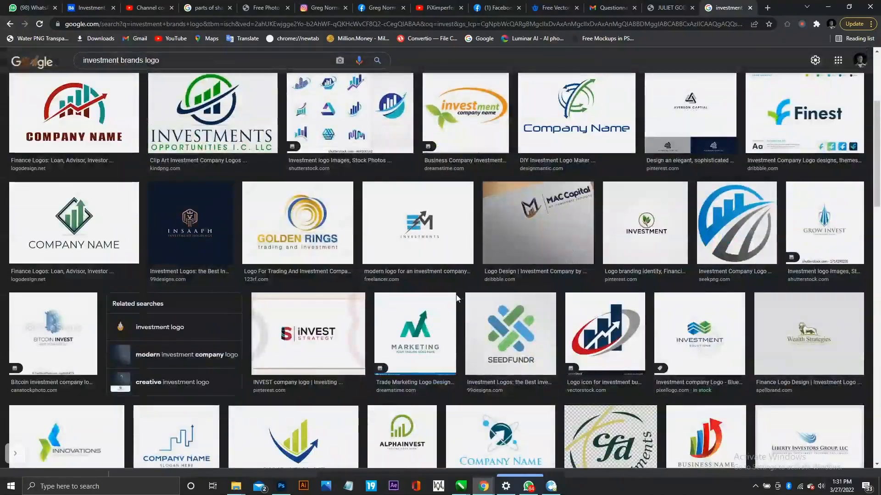
pyautogui.scroll(-3, 456, 298)
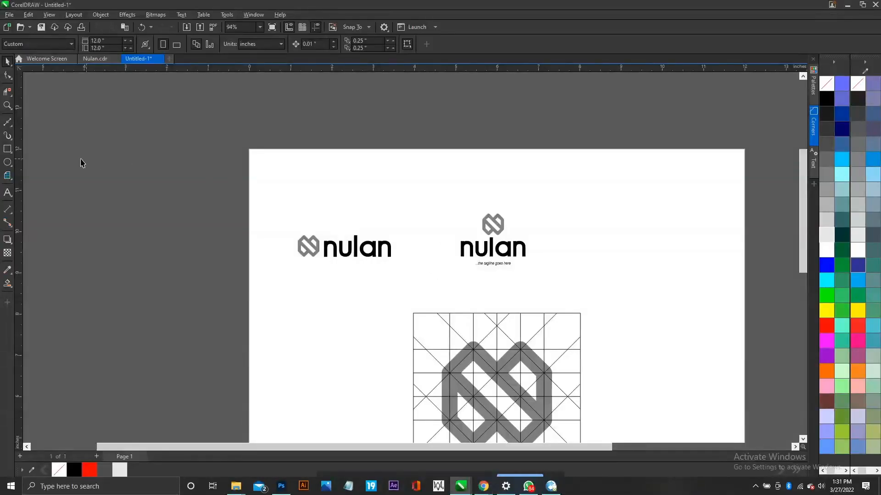
# Back in CorelDRAW, draw an upright rectangle about 0.2 by 0.422 inches beside the stacked logo and duplicate it twice in a row
pyautogui.moveTo(582, 240)
pyautogui.mouseDown()
pyautogui.moveTo(591, 260)
pyautogui.moveTo(595, 252)
pyautogui.mouseUp()
pyautogui.rightClick(595, 253)
pyautogui.hotkey('ctrl', 'd')
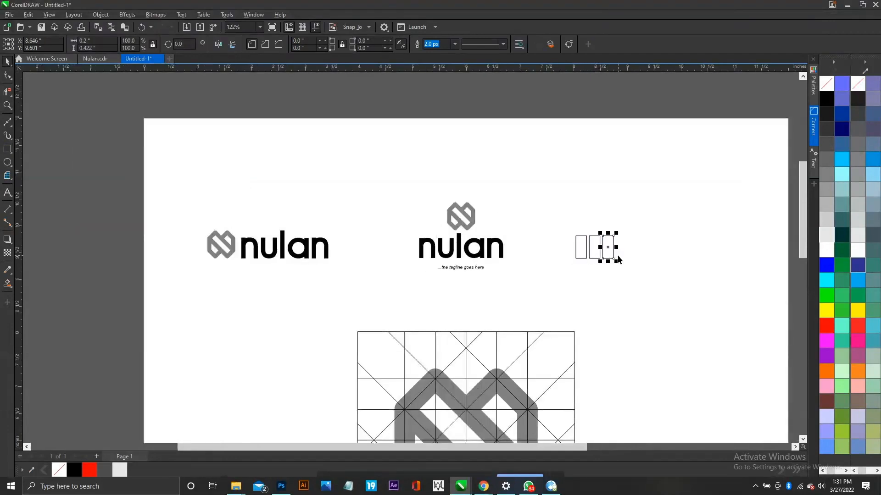
# Stretch the second bar upward to about 0.551 inches and the third to about 0.72 inches, forming a rising bar chart
pyautogui.keyDown('shift'); pyautogui.click(595, 248); pyautogui.keyUp('shift')
pyautogui.scroll(6, 597, 243)
pyautogui.moveTo(601, 209); pyautogui.dragTo(630, 157)
pyautogui.keyDown('shift'); pyautogui.click(578, 216); pyautogui.keyUp('shift')
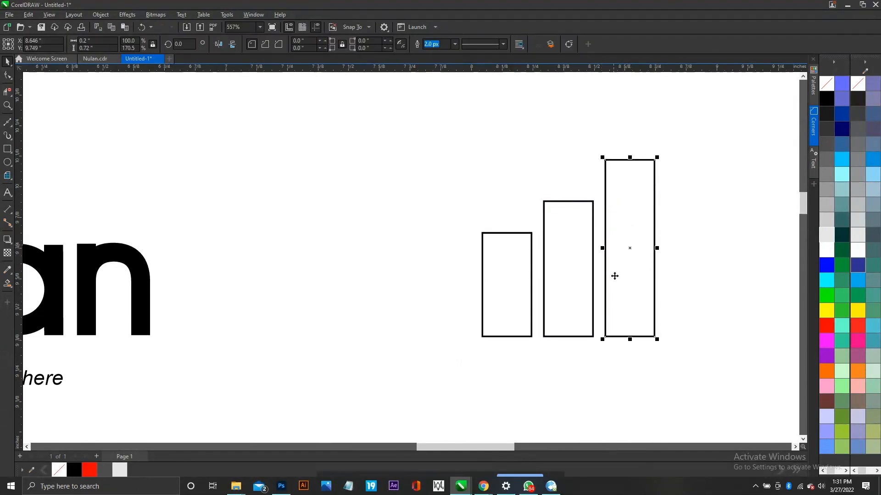
# Fill the tallest bar green, the middle bar orange mixed with a little yellow, and the shortest bar red
pyautogui.click(842, 266)
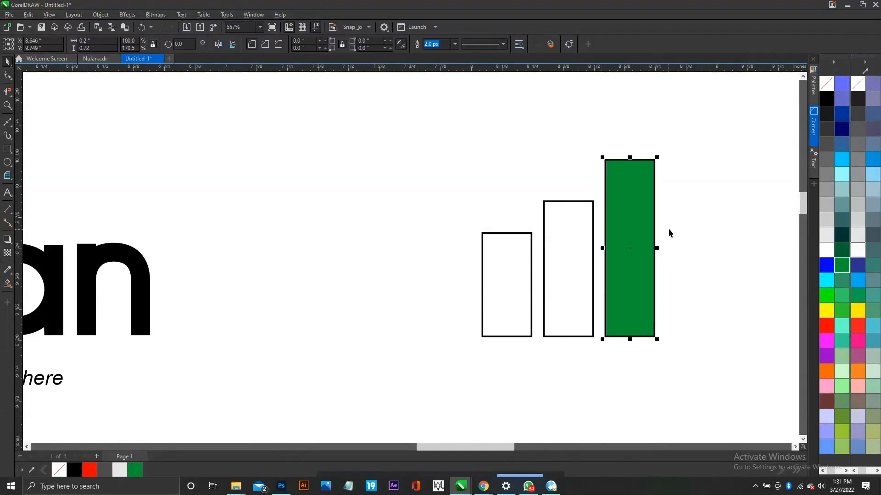
pyautogui.click(579, 236)
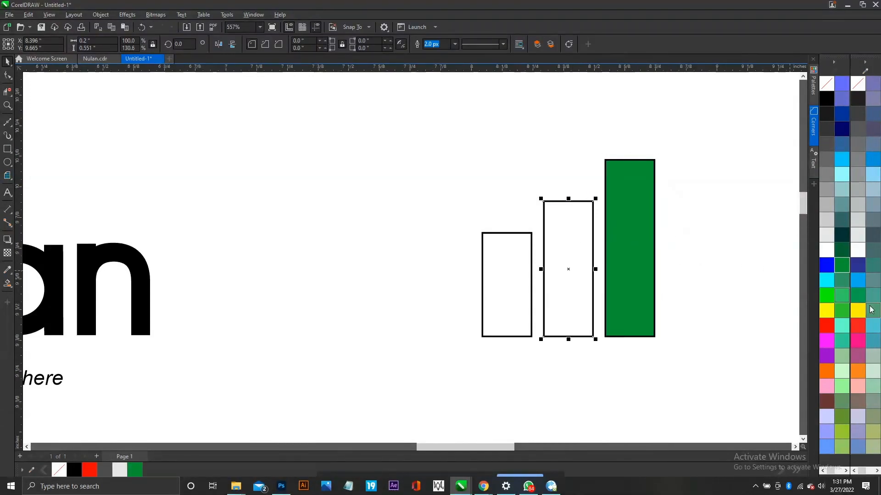
pyautogui.click(828, 367)
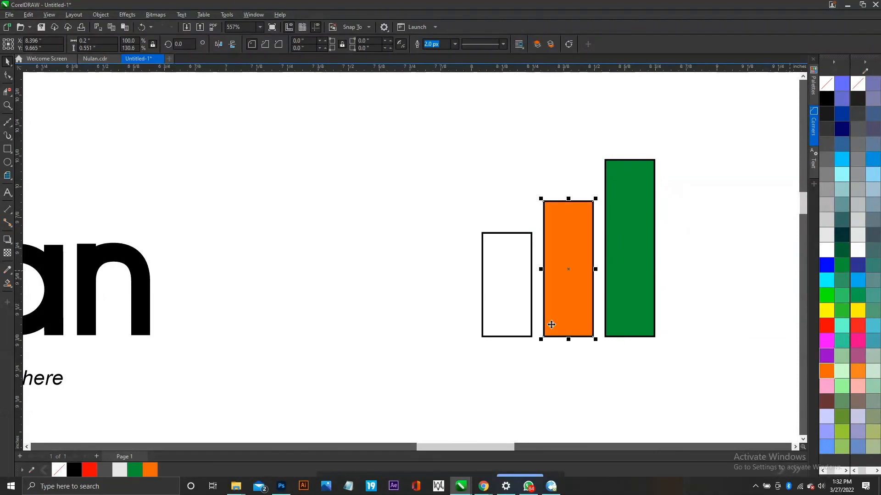
pyautogui.keyDown('ctrl'); pyautogui.click(827, 311); pyautogui.keyUp('ctrl')
pyautogui.click(516, 280)
pyautogui.click(830, 326)
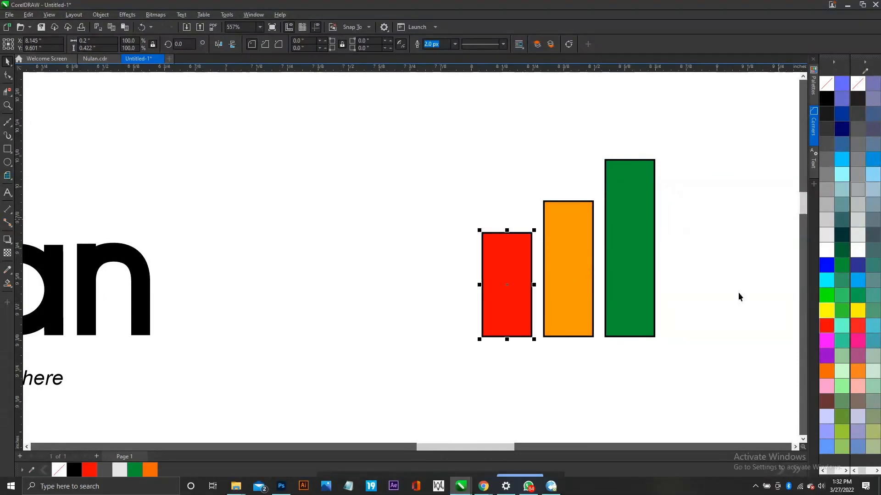
# Remove the outlines from all three chart bars
pyautogui.moveTo(450, 112); pyautogui.dragTo(722, 352)
pyautogui.rightClick(830, 83)
pyautogui.scroll(-4, 665, 205)
pyautogui.click(654, 188)
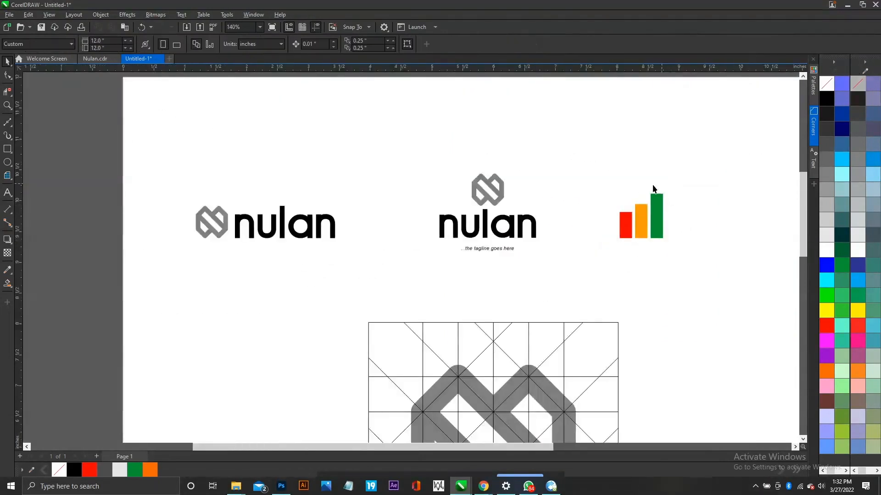
# Switch back to Chrome and examine the investment logo image results for their recurring colors and symbols
pyautogui.hotkey('alt', 'Tab')
pyautogui.scroll(-5, 522, 220)
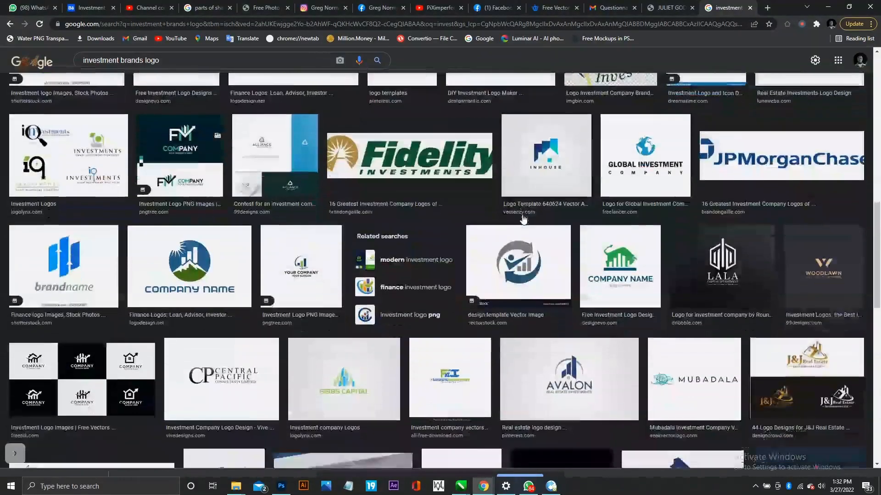
pyautogui.scroll(3, 523, 219)
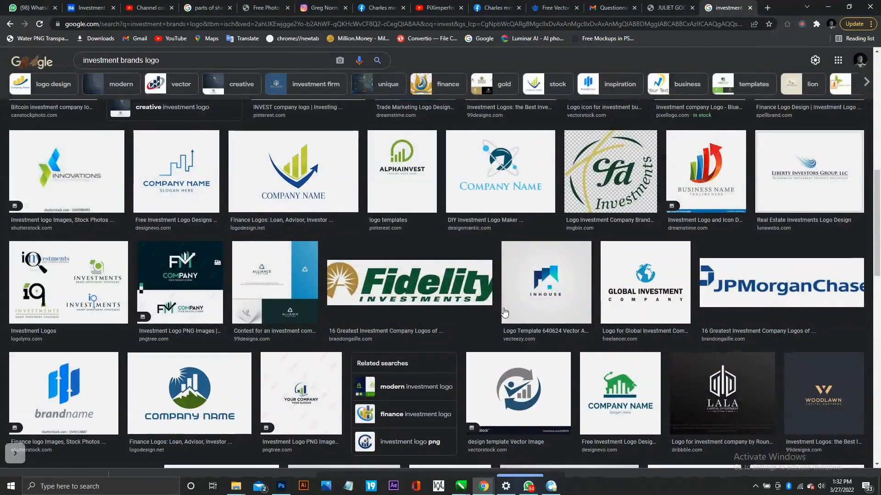
pyautogui.scroll(-5, 430, 274)
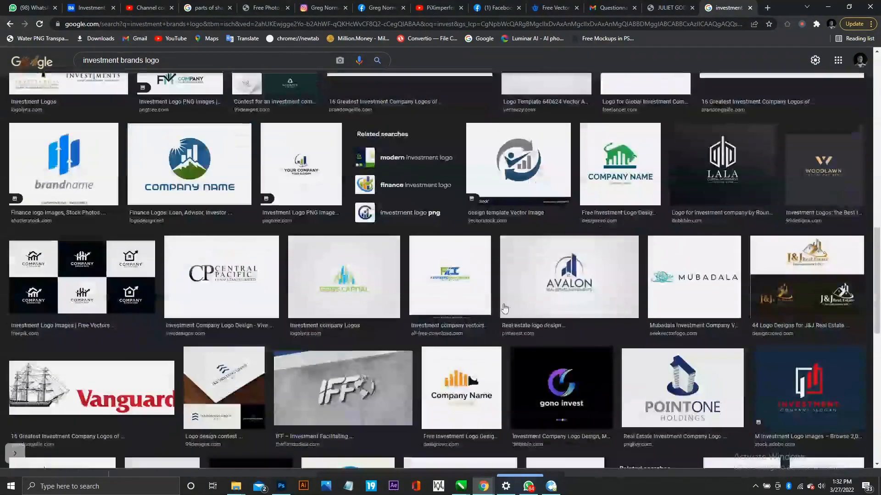
pyautogui.scroll(-6, 423, 307)
pyautogui.scroll(-4, 440, 281)
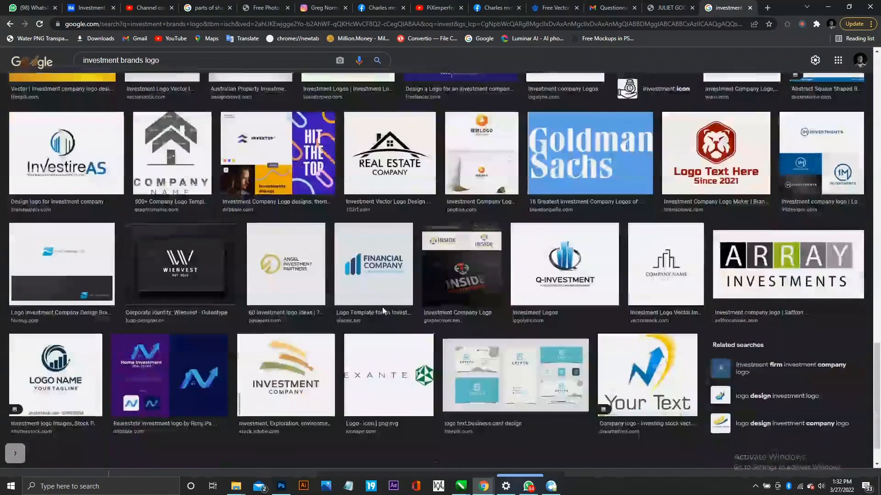
pyautogui.scroll(15, 440, 281)
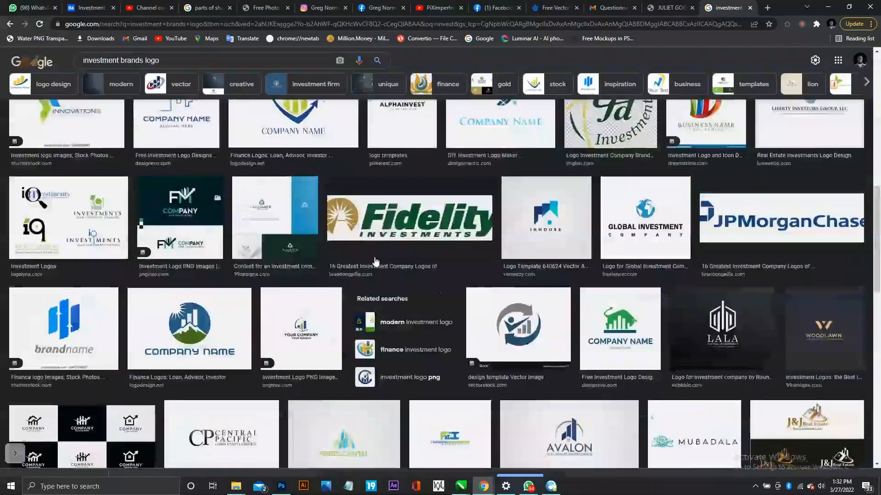
pyautogui.scroll(2, 379, 261)
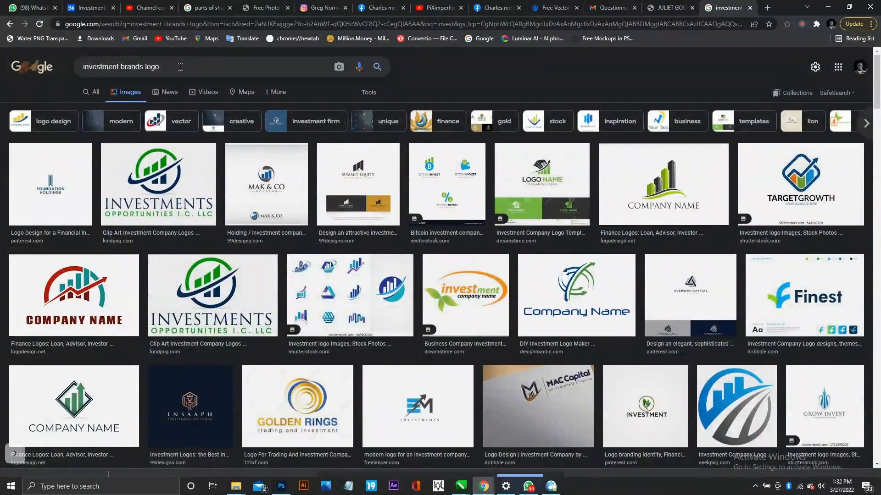
# Search Google Images for "brand colour for investment companies"
pyautogui.moveTo(160, 67); pyautogui.dragTo(1, 74)
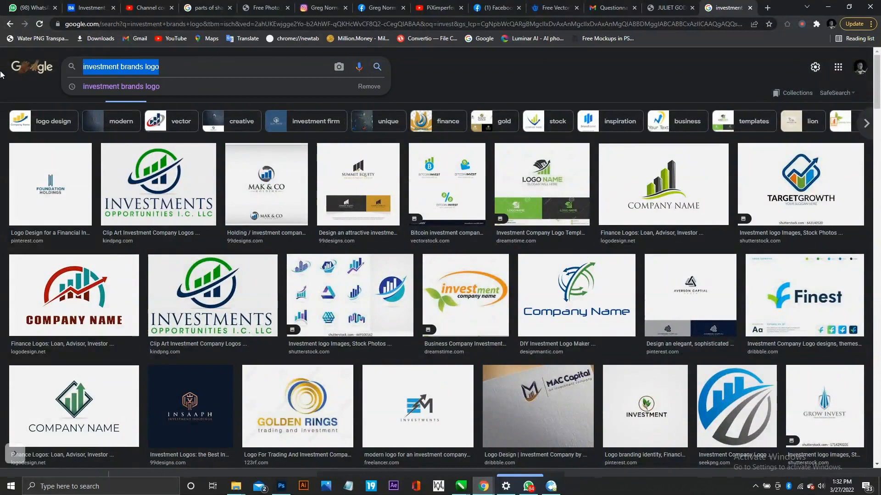
pyautogui.write('brand ')
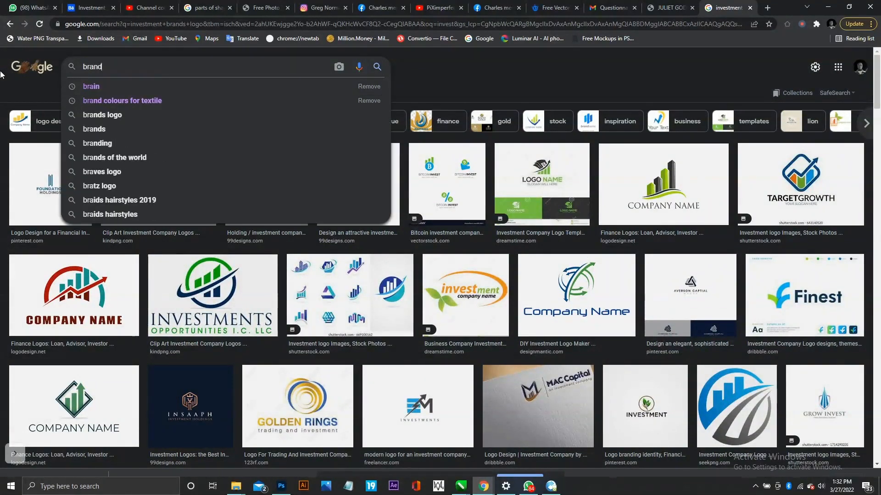
pyautogui.write('colour')
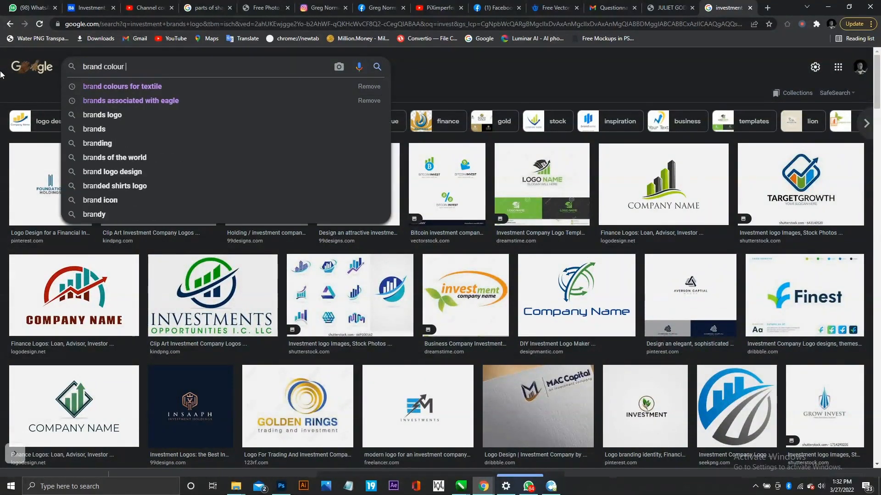
pyautogui.write(' for in')
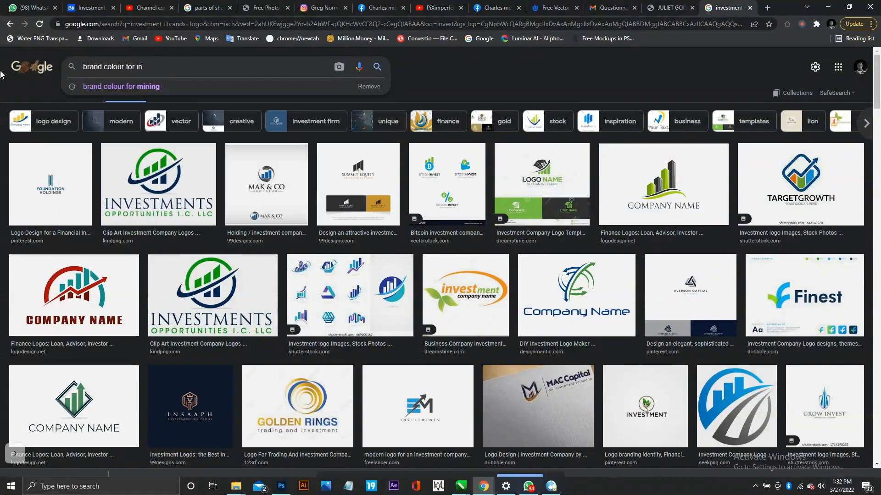
pyautogui.write('vestment ')
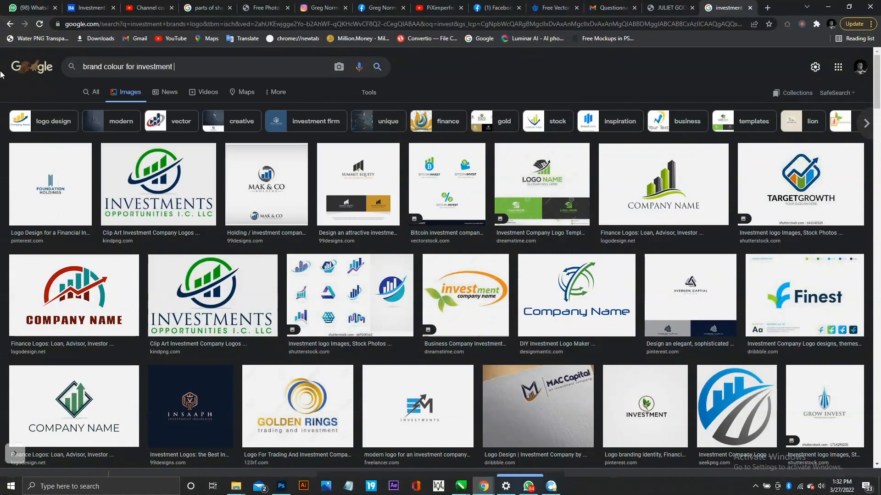
pyautogui.write('companies')
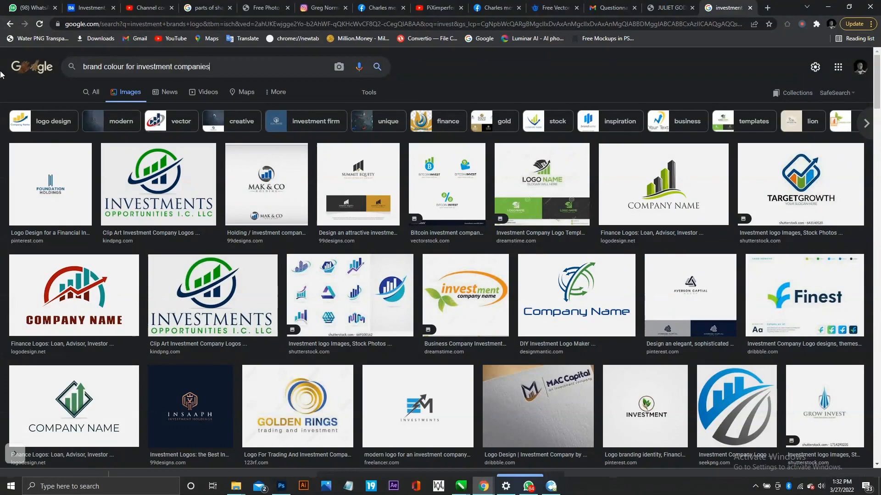
pyautogui.press('Return')
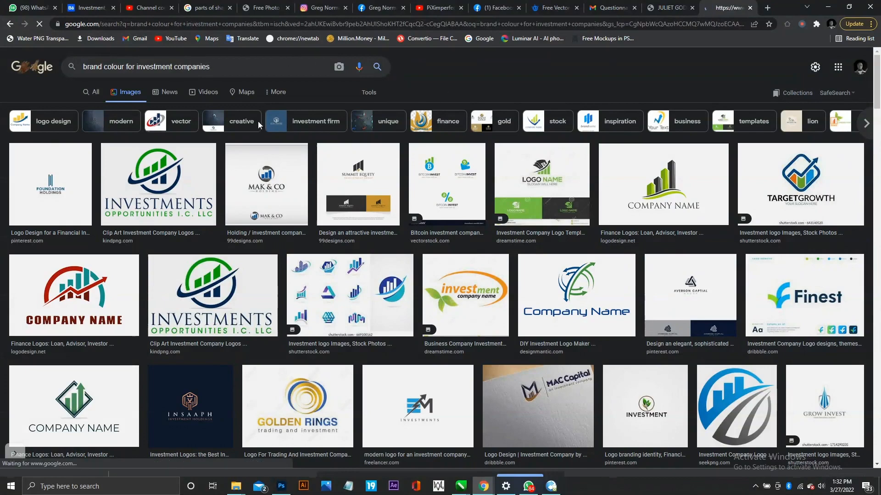
# Examine the Behance investment branding projects for their color schemes and logo styles
pyautogui.click(95, 9)
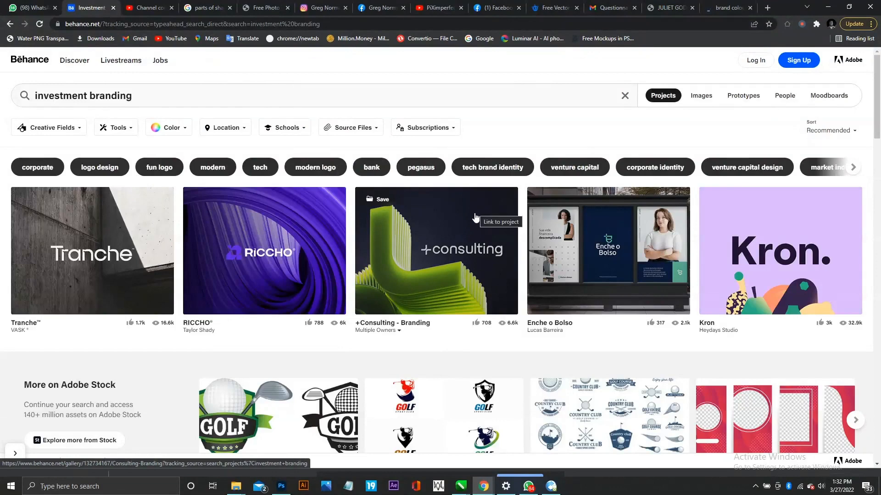
pyautogui.scroll(-7, 324, 269)
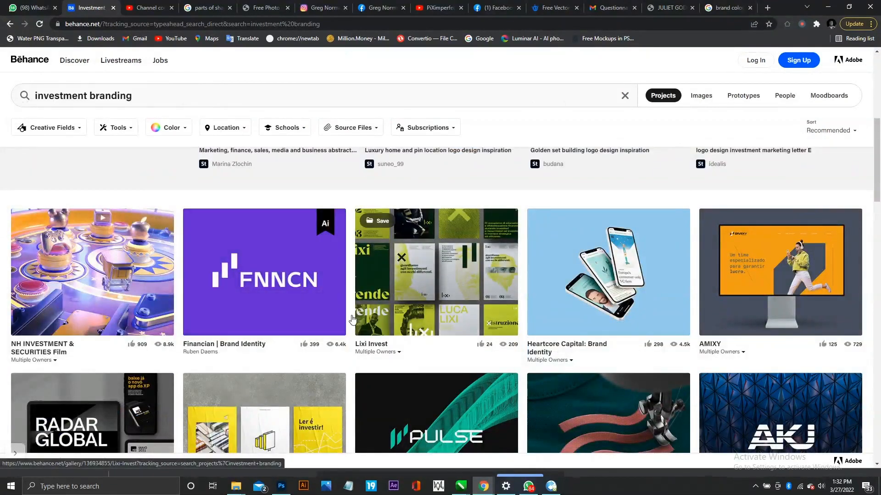
pyautogui.scroll(-4, 458, 321)
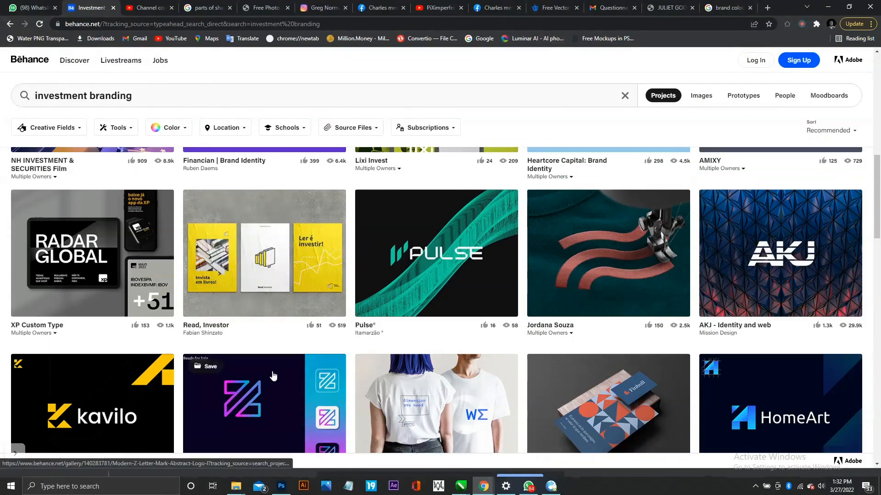
pyautogui.scroll(-2, 270, 376)
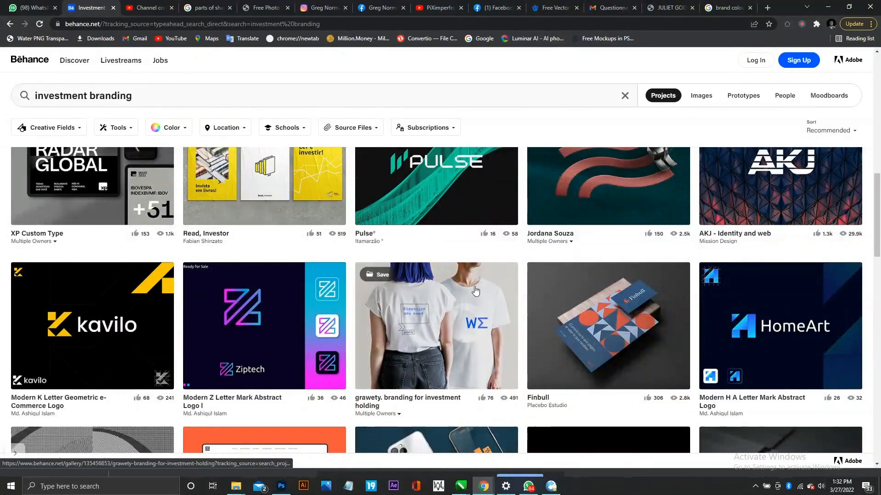
pyautogui.scroll(-2, 435, 348)
pyautogui.scroll(-5, 487, 342)
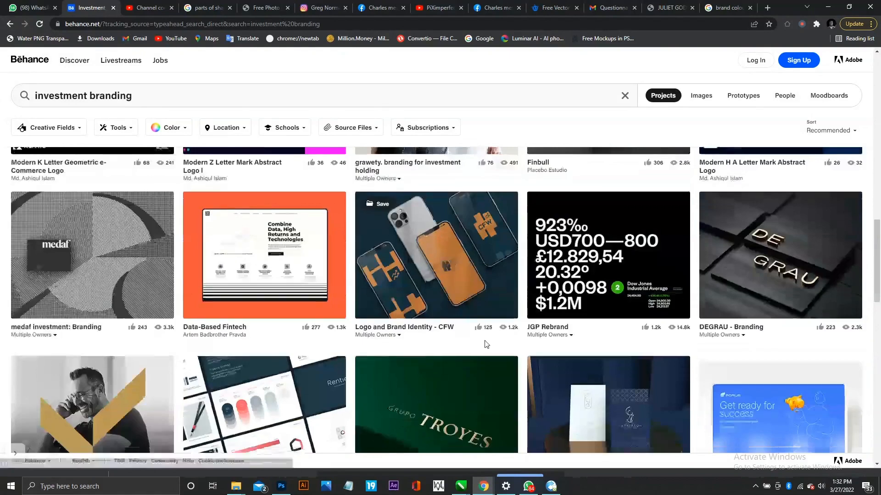
pyautogui.scroll(-1, 459, 321)
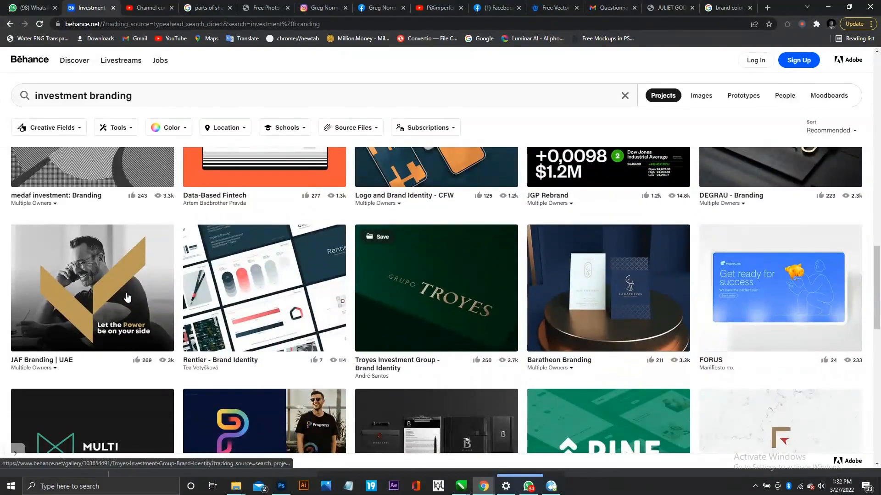
pyautogui.scroll(-8, 115, 293)
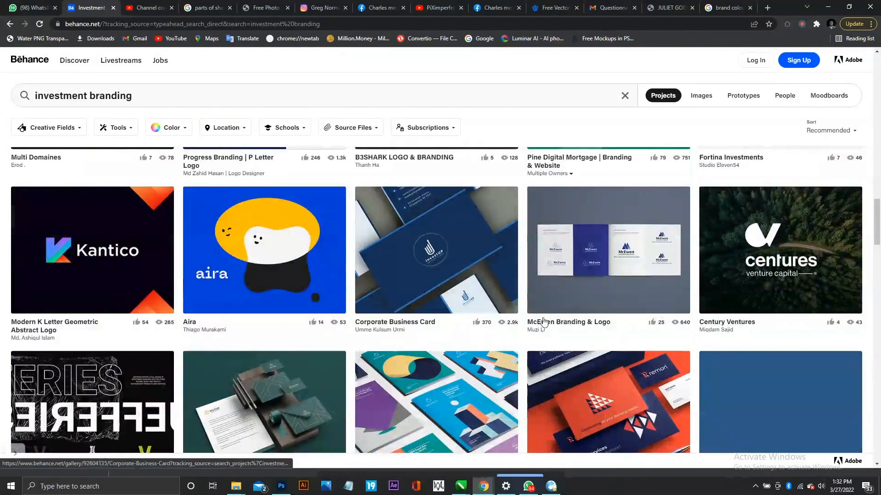
pyautogui.scroll(-3, 640, 375)
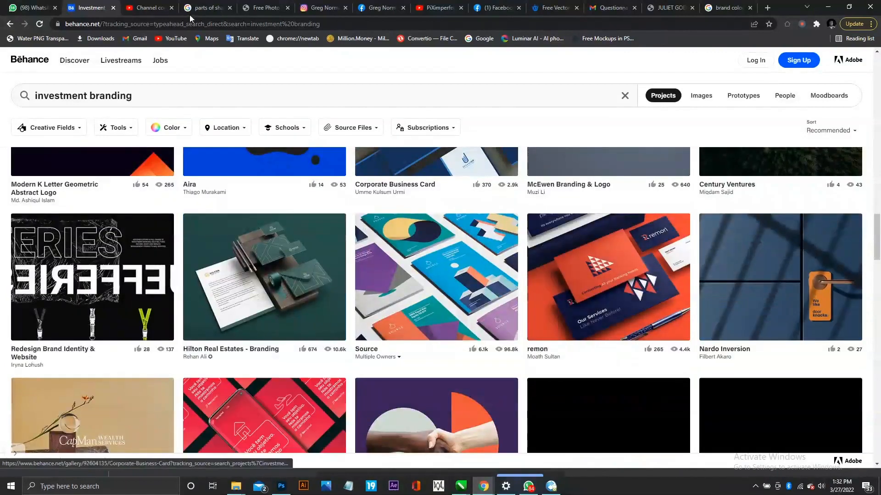
# From the Google image results, copy the financial palette image with colors 025928, 3c8c30, d96704, 818385 and 303030
pyautogui.click(728, 8)
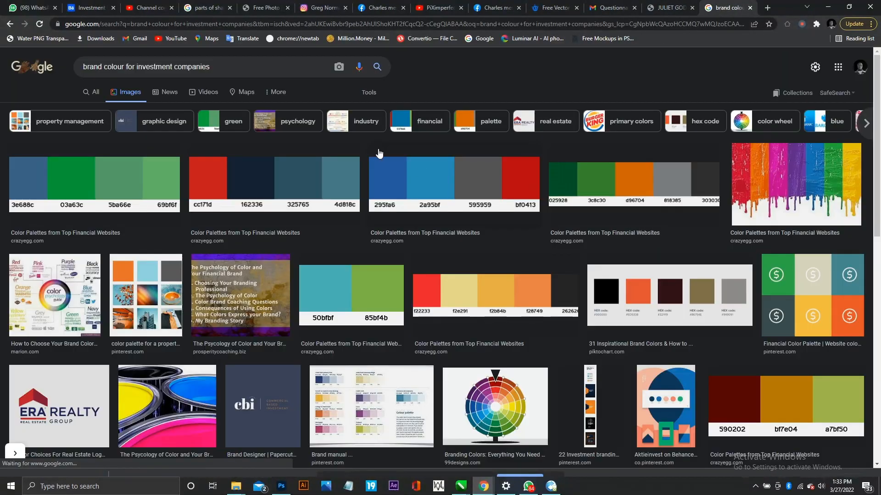
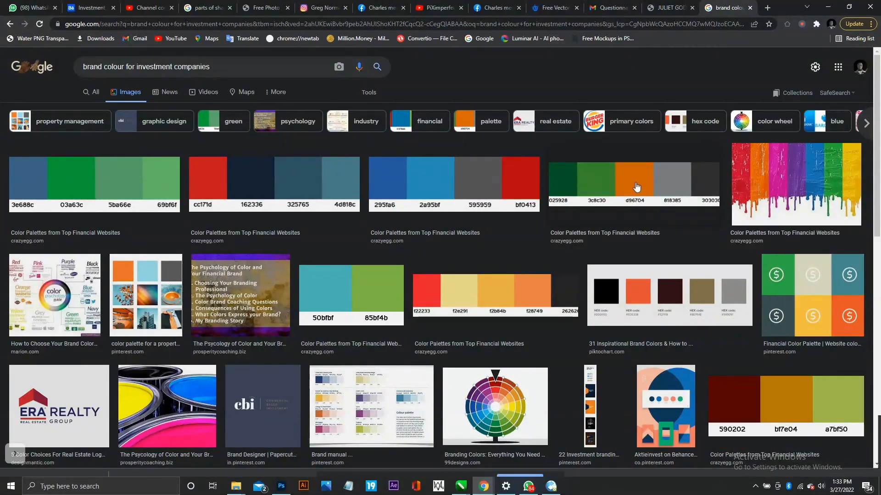
pyautogui.click(640, 194)
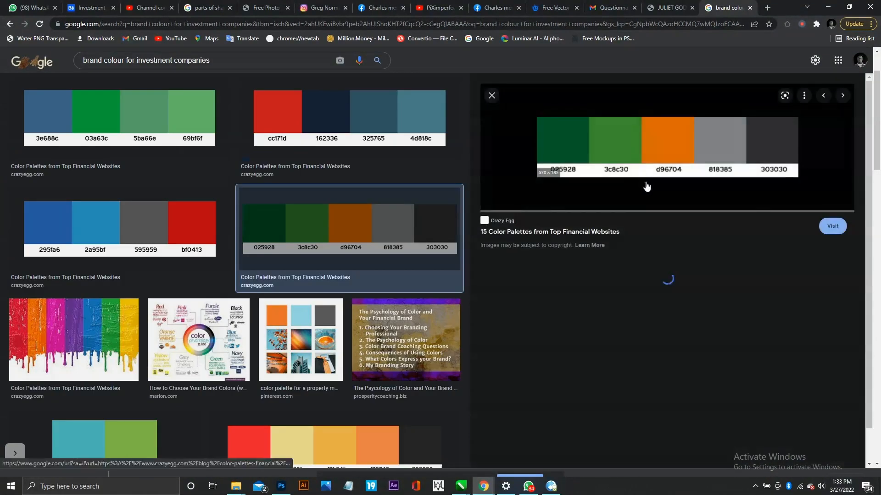
pyautogui.rightClick(682, 148)
pyautogui.click(726, 254)
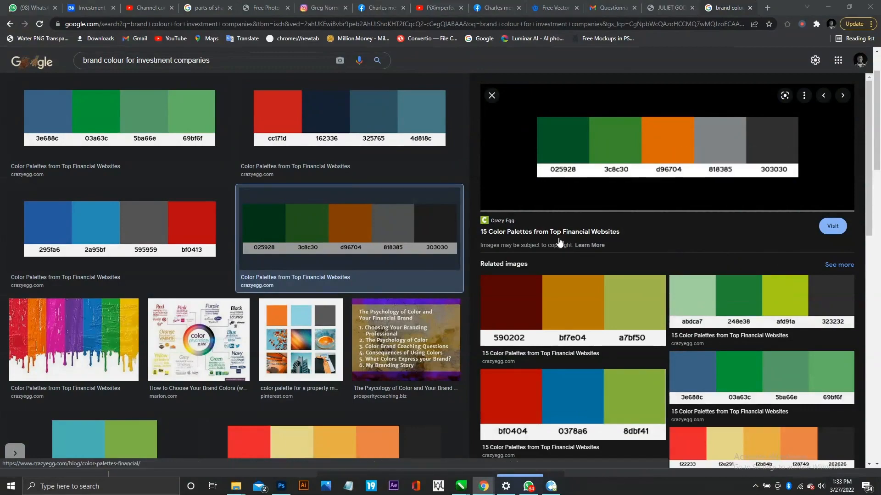
# Switch to CorelDRAW, paste the palette image and place it above the logo lockups near the page's upper edge
pyautogui.hotkey('alt', 'Tab')
pyautogui.click(367, 118)
pyautogui.scroll(-1, 196, 197)
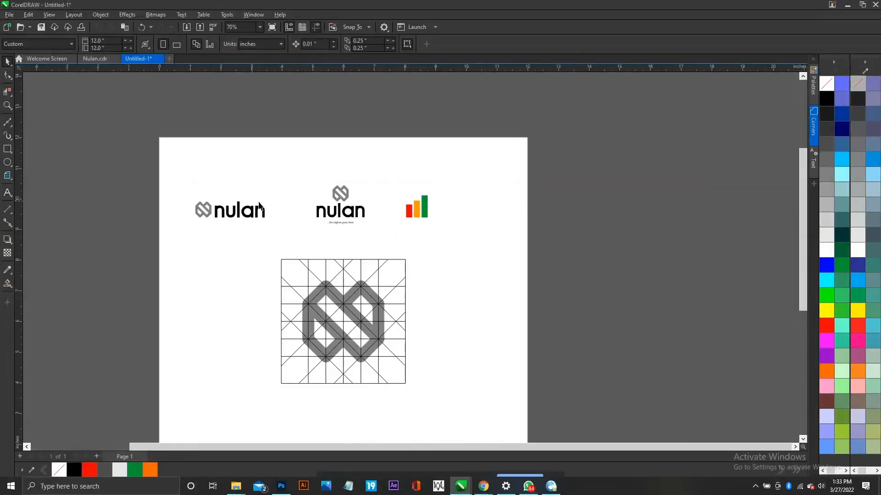
pyautogui.hotkey('ctrl', 'v')
pyautogui.moveTo(344, 305); pyautogui.dragTo(273, 141)
pyautogui.click(447, 86)
pyautogui.press('F2')
pyautogui.moveTo(156, 105); pyautogui.dragTo(487, 243)
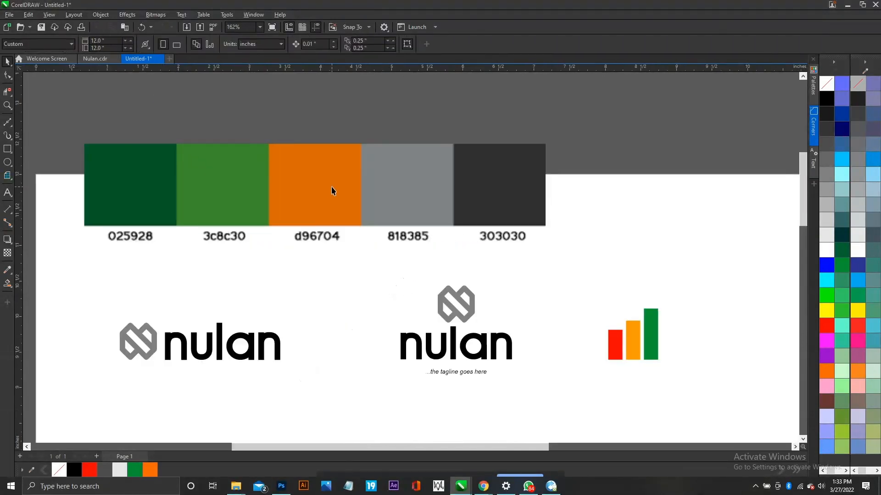
# Ungroup the horizontal nulan logo so its icon can be selected separately from the wordmark
pyautogui.click(135, 348)
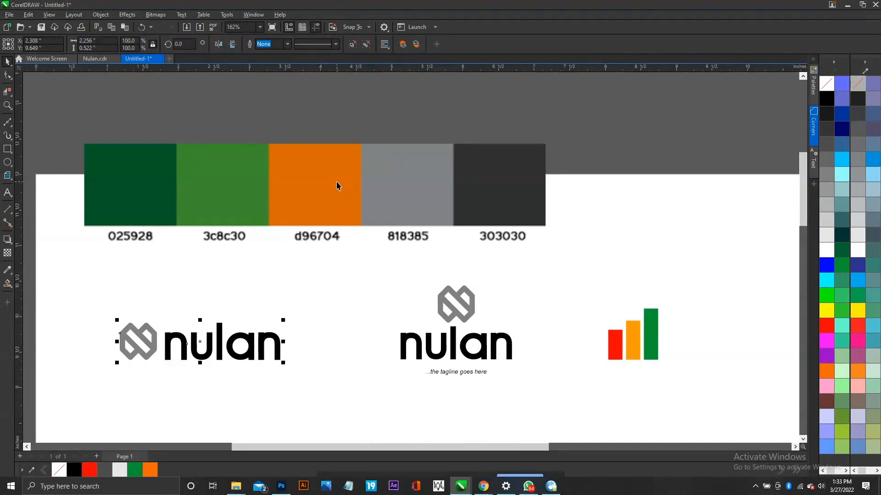
pyautogui.hotkey('ctrl', 'u')
pyautogui.click(200, 312)
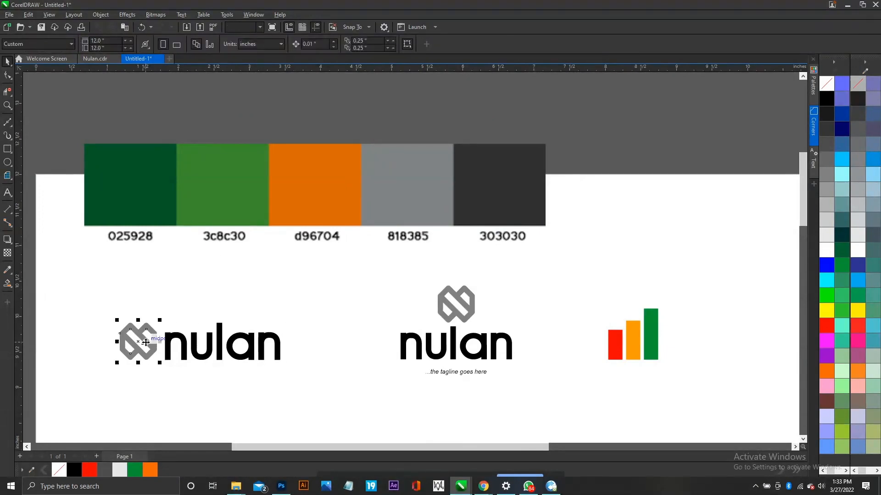
pyautogui.click(147, 347)
pyautogui.click(306, 188)
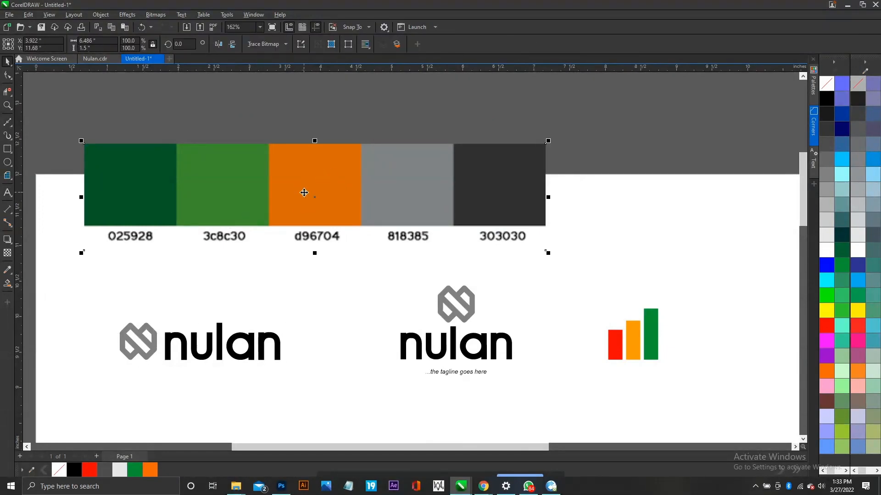
pyautogui.click(33, 468)
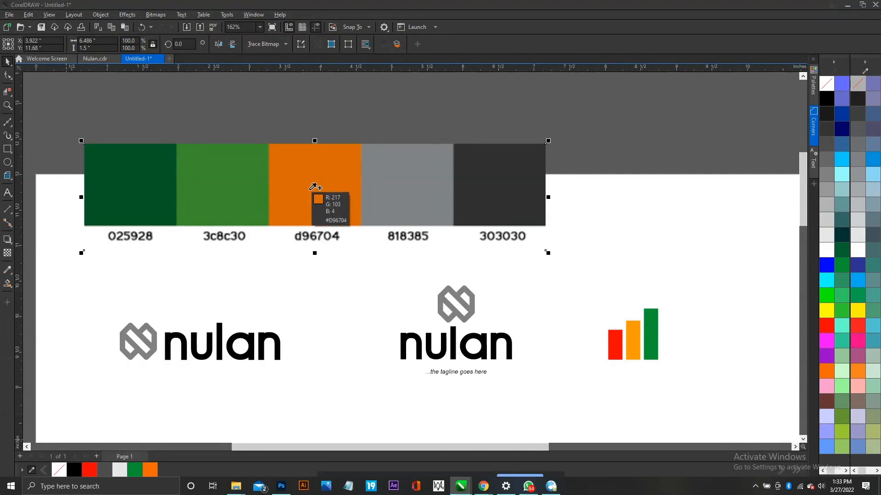
pyautogui.press('F6')
pyautogui.click(10, 60)
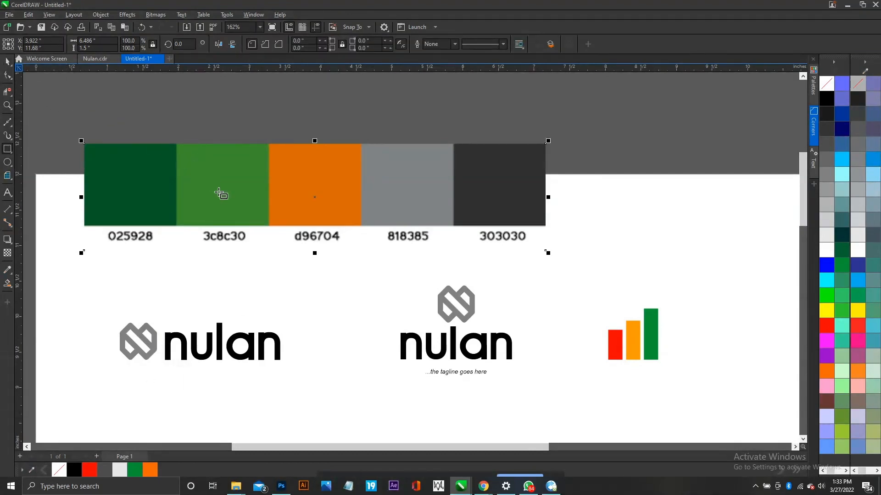
# Shift the palette image slightly to the right, to about X 4.29 and Y 11.706 inches
pyautogui.click(234, 130)
pyautogui.moveTo(247, 210); pyautogui.dragTo(272, 204)
# Switch to Chrome and load coolors.co in a new browser tab, dismissing the OneDrive notification
pyautogui.hotkey('alt', 'Tab')
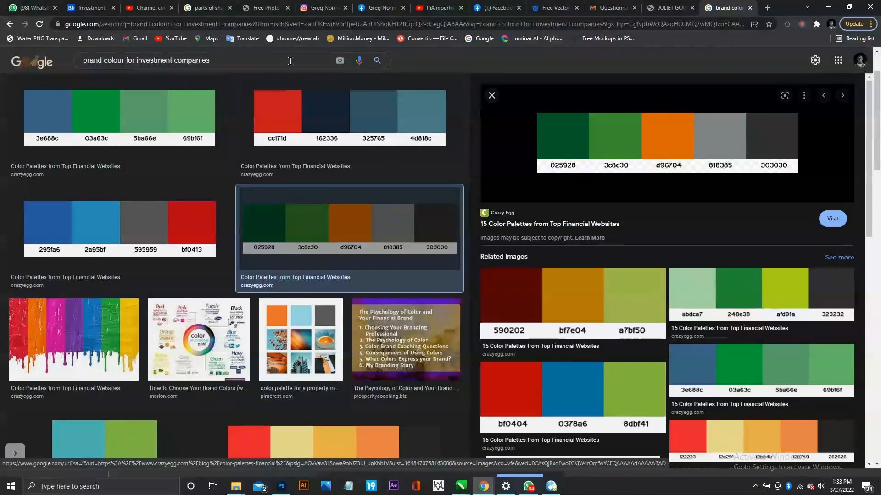
pyautogui.click(767, 9)
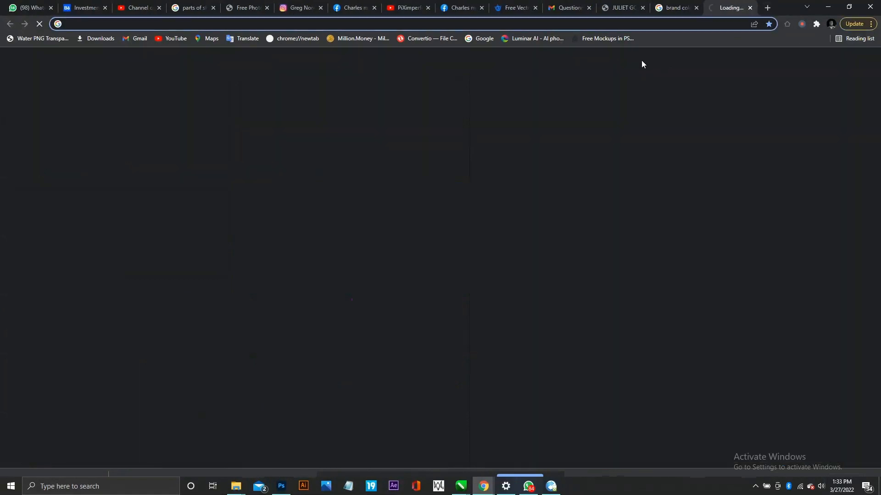
pyautogui.write('coolo')
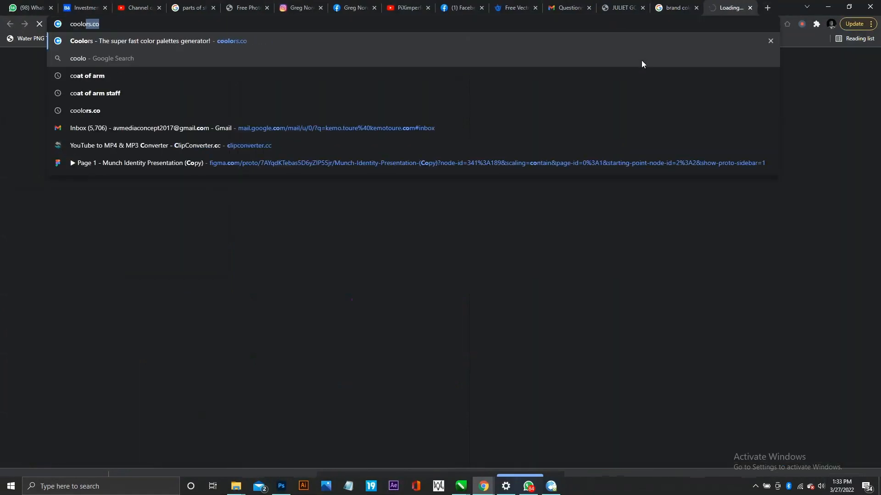
pyautogui.press('Return')
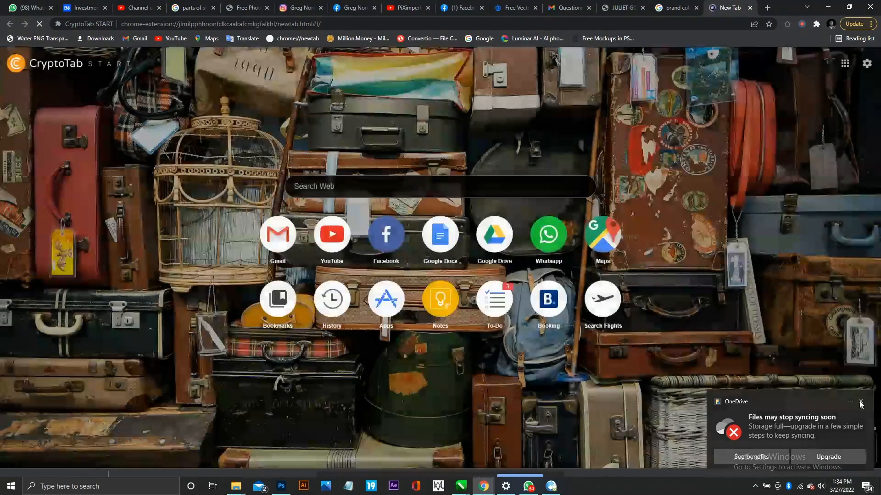
pyautogui.click(861, 402)
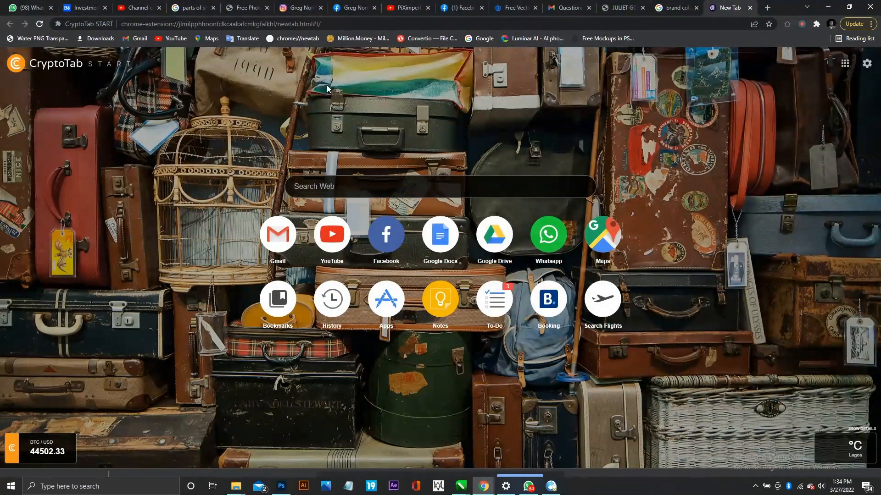
pyautogui.click(612, 14)
pyautogui.click(730, 8)
pyautogui.click(615, 24)
pyautogui.write('coolors.co')
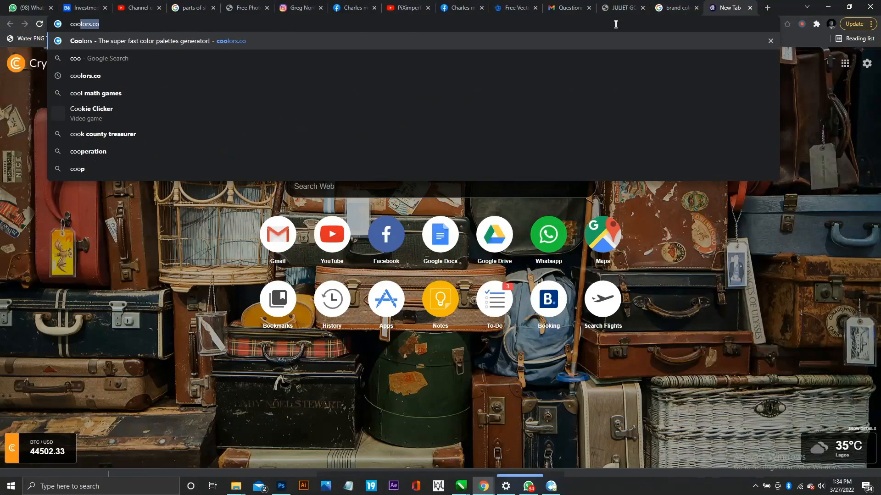
pyautogui.press('Return')
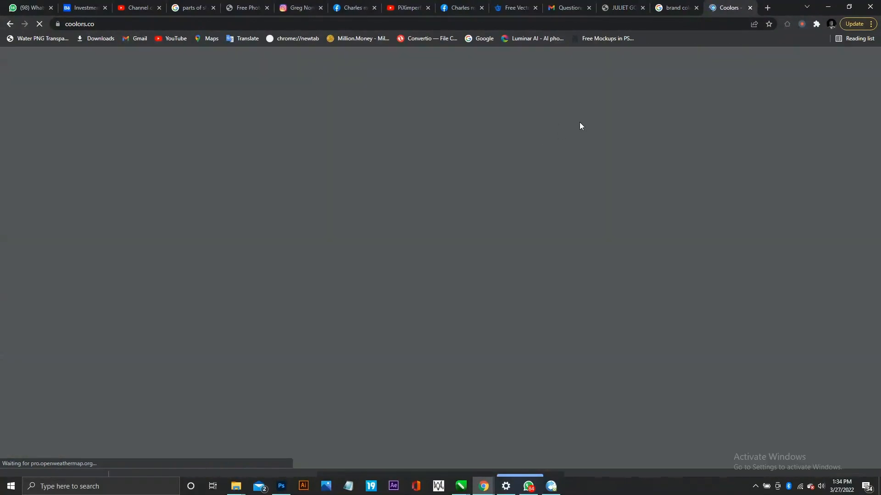
pyautogui.hotkey('alt', 'Tab')
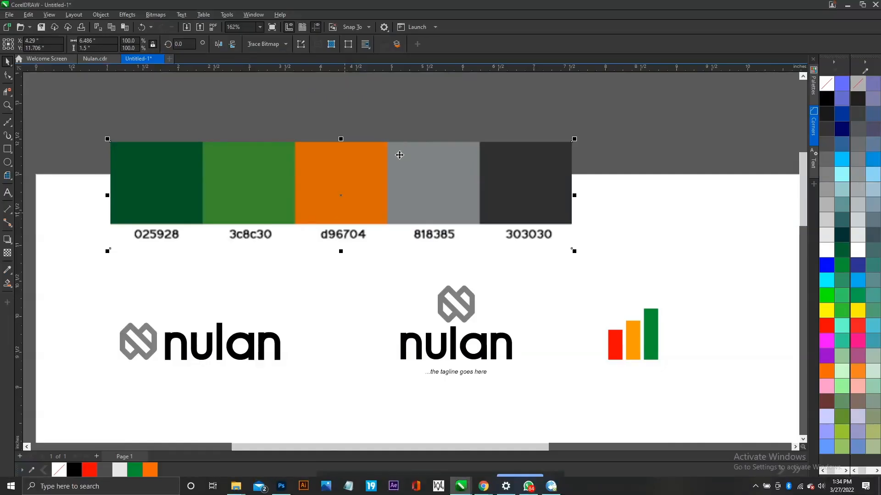
pyautogui.hotkey('alt', 'Tab')
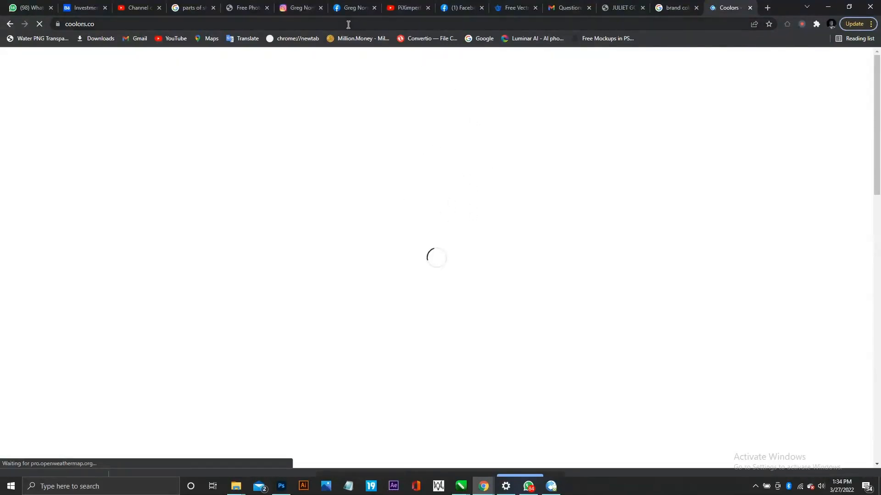
# Check whether the coolors.co page in Chrome has loaded, and return to CorelDRAW with the horizontal logo's icon selected
pyautogui.hotkey('alt', 'Tab')
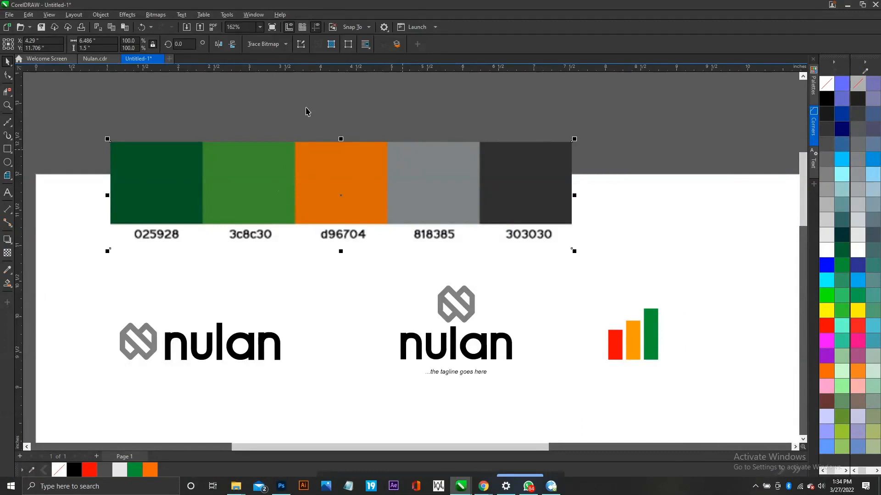
pyautogui.click(303, 126)
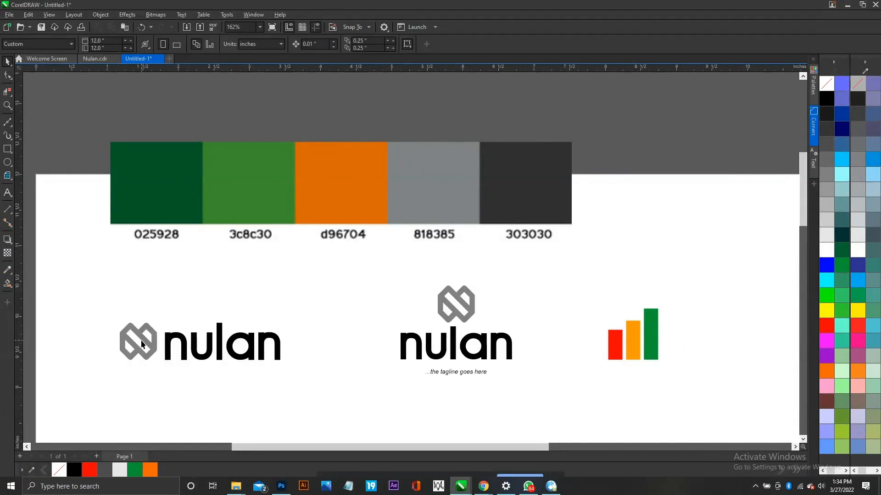
pyautogui.click(140, 345)
pyautogui.hotkey('alt', 'Tab')
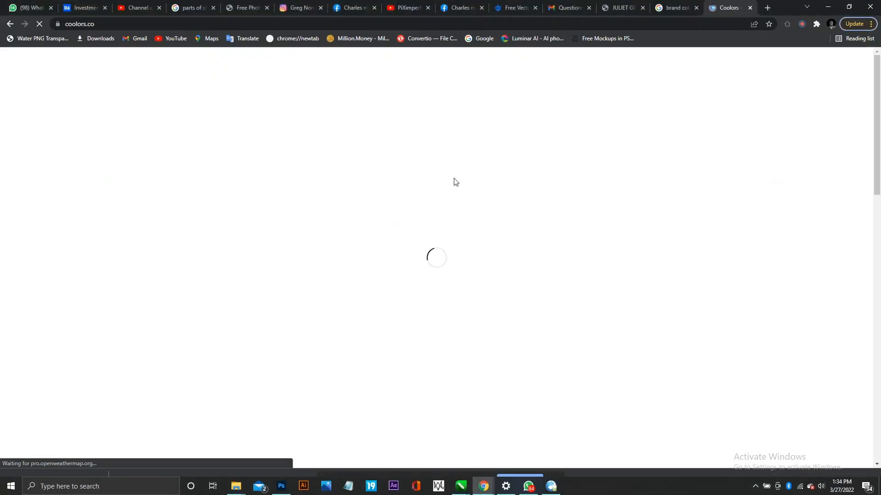
pyautogui.hotkey('alt', 'Tab')
pyautogui.click(344, 174)
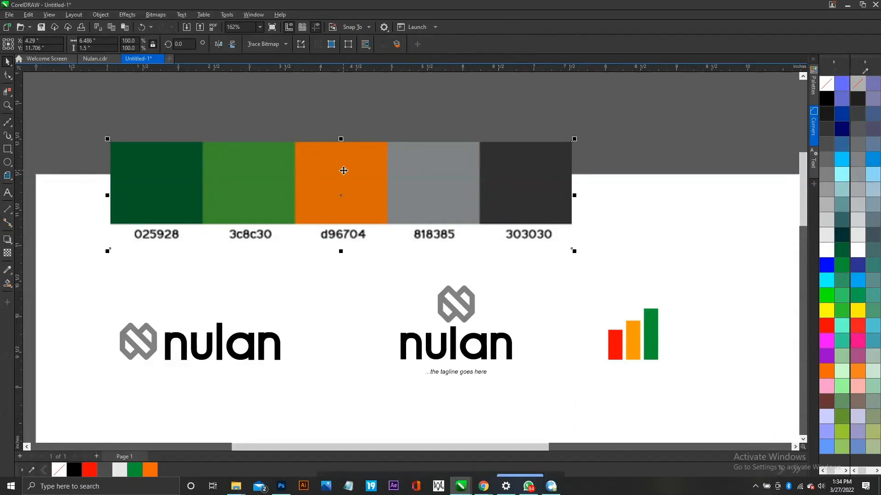
pyautogui.click(245, 124)
pyautogui.click(256, 193)
pyautogui.click(154, 346)
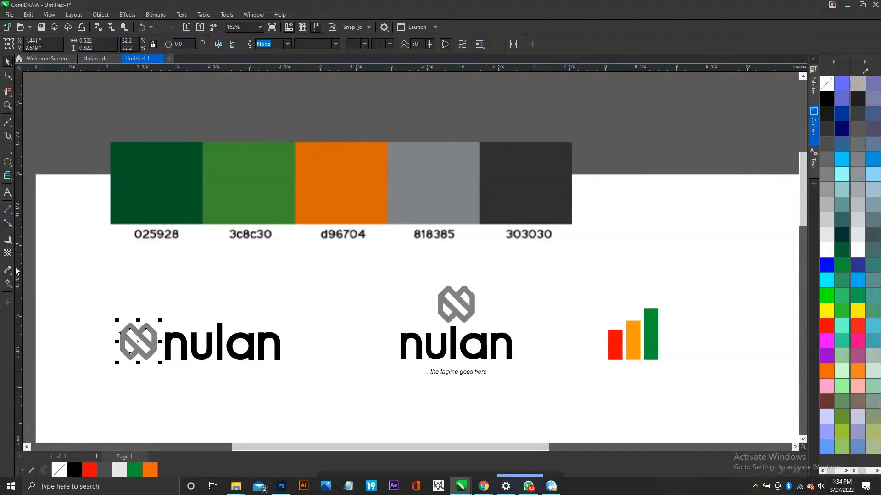
# Draw a square about 0.477 inches wide below the horizontal logo and fill it with the orange d96704 sampled from the palette image
pyautogui.click(7, 149)
pyautogui.moveTo(125, 390); pyautogui.dragTo(160, 424)
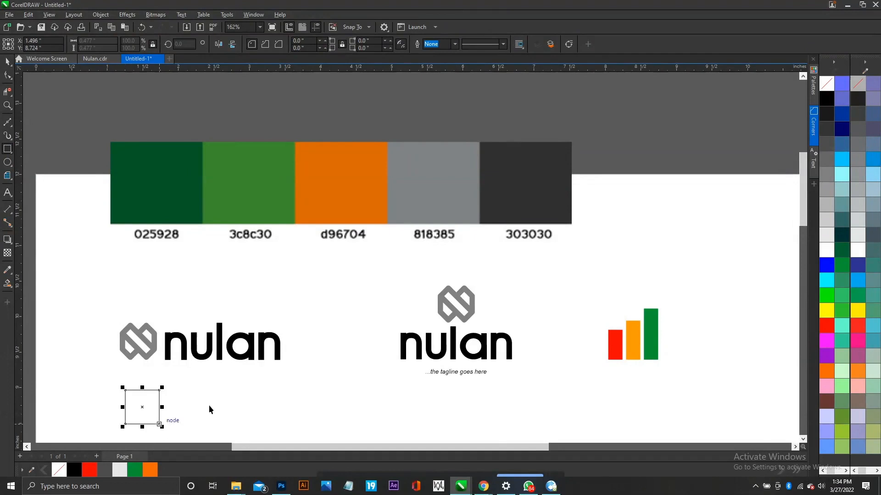
pyautogui.click(31, 470)
pyautogui.click(342, 195)
pyautogui.click(166, 470)
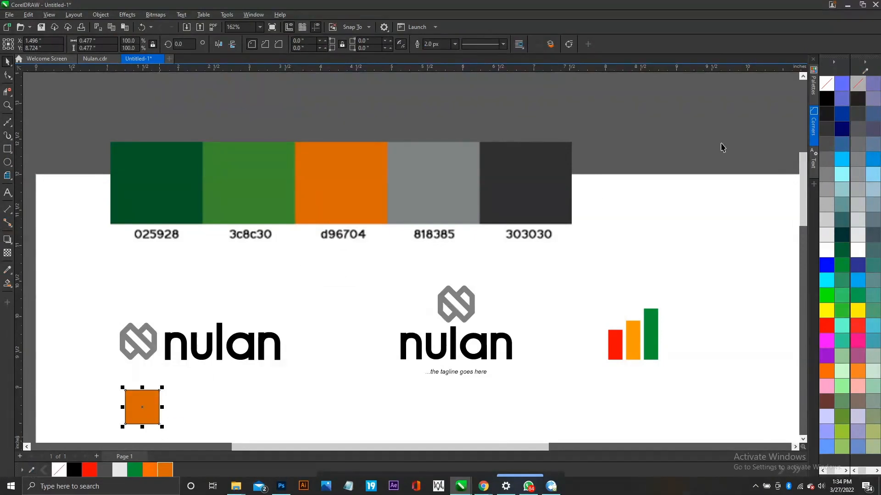
# Duplicate the orange square to its right at about X 2.579 inches and tint the copy gradually with yellow into a golden orange
pyautogui.moveTo(149, 407); pyautogui.dragTo(226, 412)
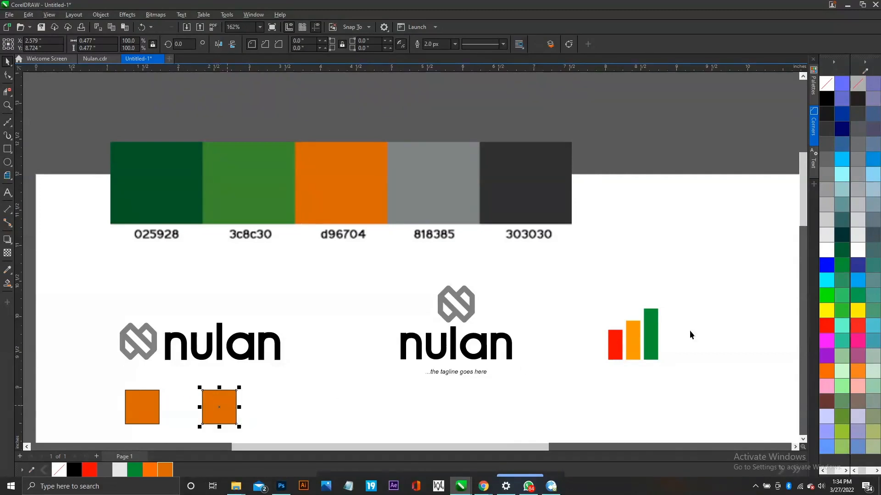
pyautogui.keyDown('ctrl'); pyautogui.click(827, 310); pyautogui.keyUp('ctrl')
pyautogui.keyDown('ctrl'); pyautogui.click(828, 310); pyautogui.keyUp('ctrl')
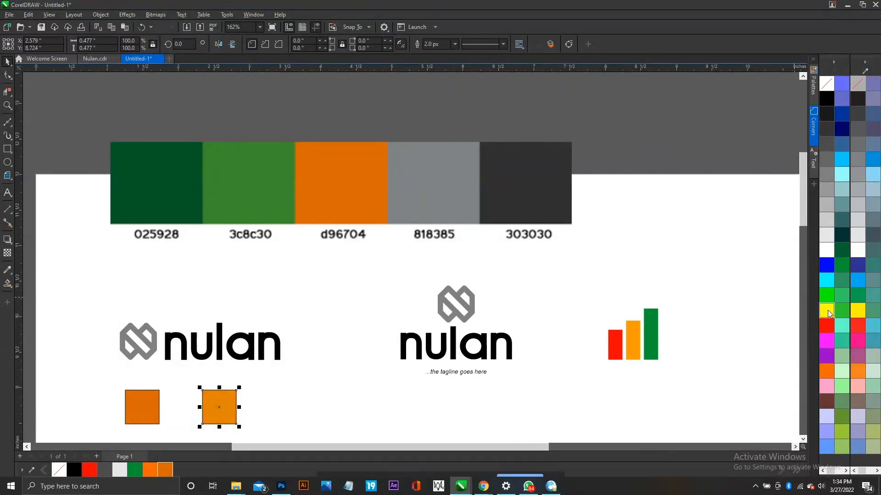
pyautogui.keyDown('ctrl'); pyautogui.click(828, 310); pyautogui.keyUp('ctrl')
pyautogui.keyDown('ctrl'); pyautogui.click(828, 310); pyautogui.keyUp('ctrl')
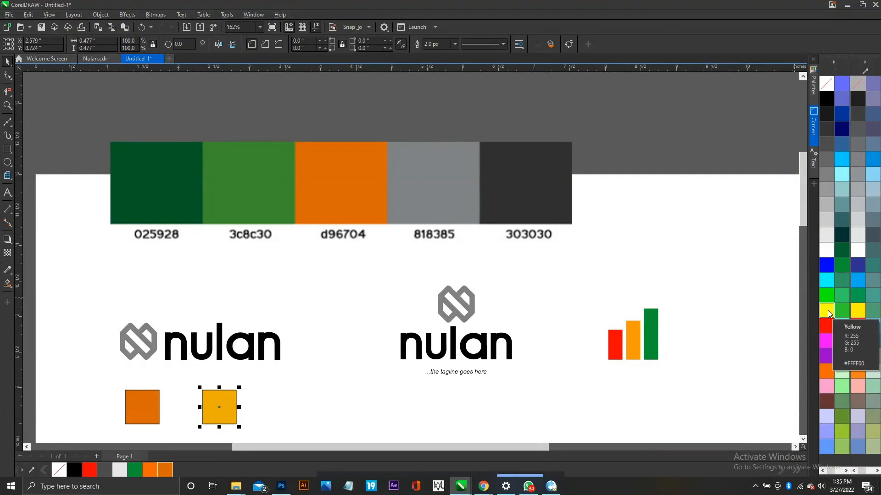
# Remove the outlines from both the orange and the golden squares
pyautogui.click(288, 309)
pyautogui.press('F2')
pyautogui.moveTo(80, 362); pyautogui.dragTo(278, 449)
pyautogui.click(264, 243)
pyautogui.keyDown('shift'); pyautogui.click(541, 246); pyautogui.keyUp('shift')
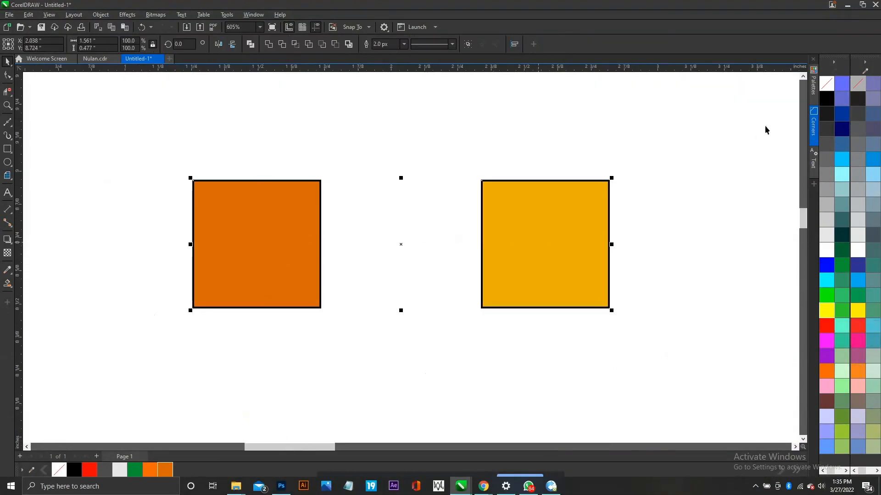
pyautogui.rightClick(825, 91)
# Copy the orange square's fill onto the icon of the horizontal nulan logo
pyautogui.scroll(-3, 473, 252)
pyautogui.click(374, 158)
pyautogui.moveTo(372, 236); pyautogui.dragTo(402, 178)
pyautogui.click(420, 186)
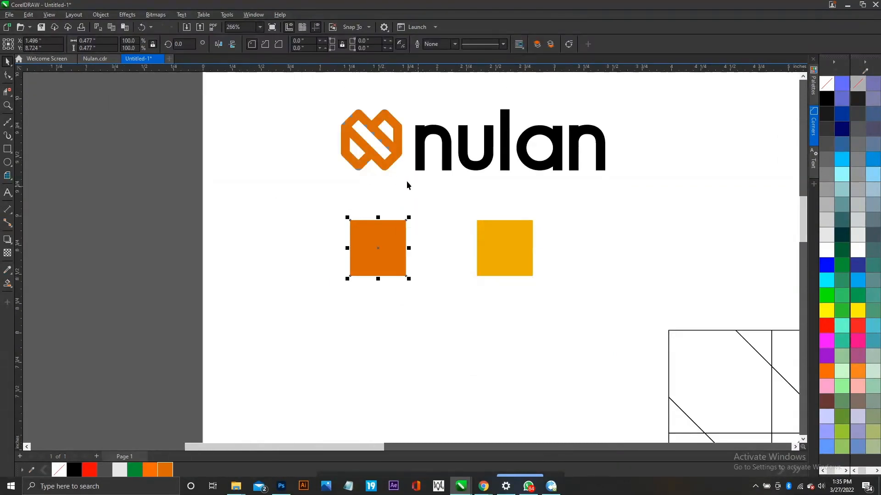
# Apply a vertical linear gradient to the horizontal logo's icon, from orange to the golden colour sampled from the second square
pyautogui.click(10, 286)
pyautogui.click(46, 285)
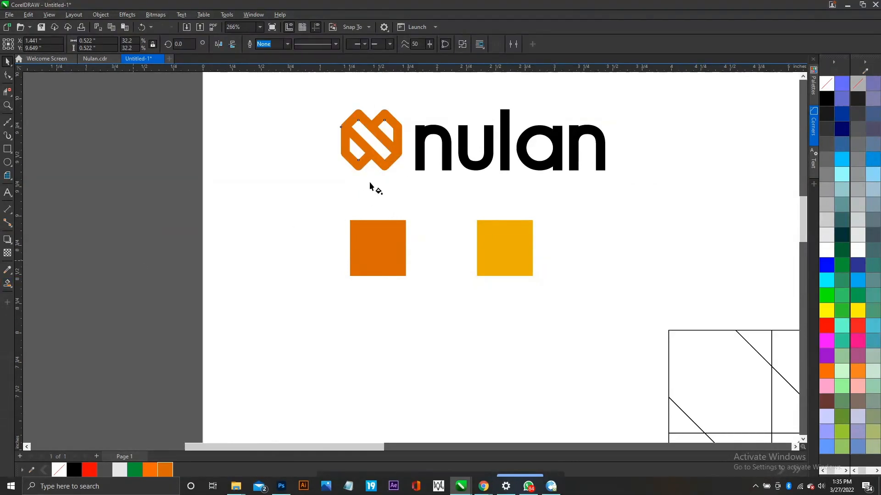
pyautogui.scroll(-1, 369, 185)
pyautogui.moveTo(369, 185); pyautogui.dragTo(369, 126)
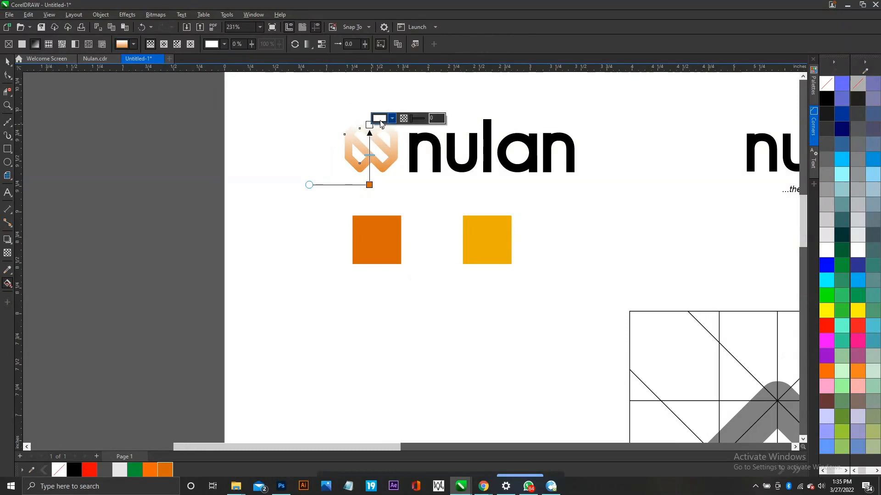
pyautogui.click(460, 254)
pyautogui.click(502, 241)
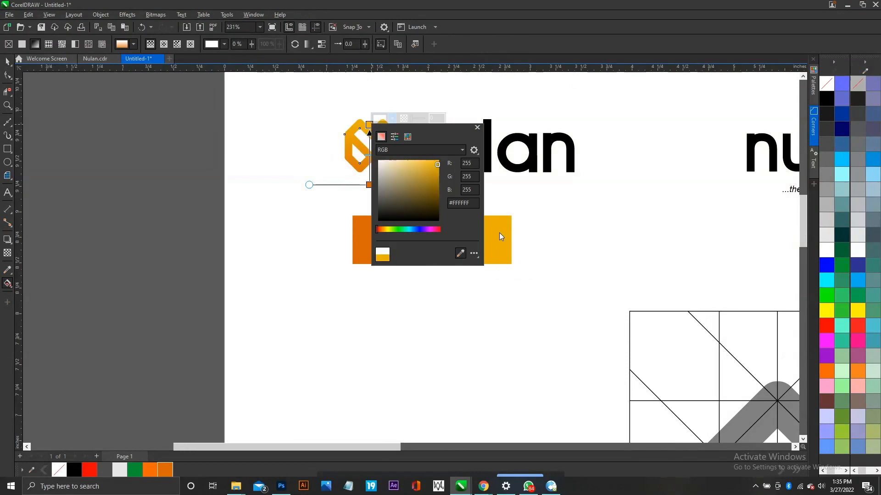
# Angle the icon's gradient diagonally so it runs from orange at the lower left to golden yellow at the upper right
pyautogui.click(355, 154)
pyautogui.moveTo(369, 126); pyautogui.dragTo(391, 125)
pyautogui.moveTo(370, 185); pyautogui.dragTo(354, 168)
# Change the gradient's starting colour to the brighter orange sampled from the document palette
pyautogui.scroll(1, 358, 140)
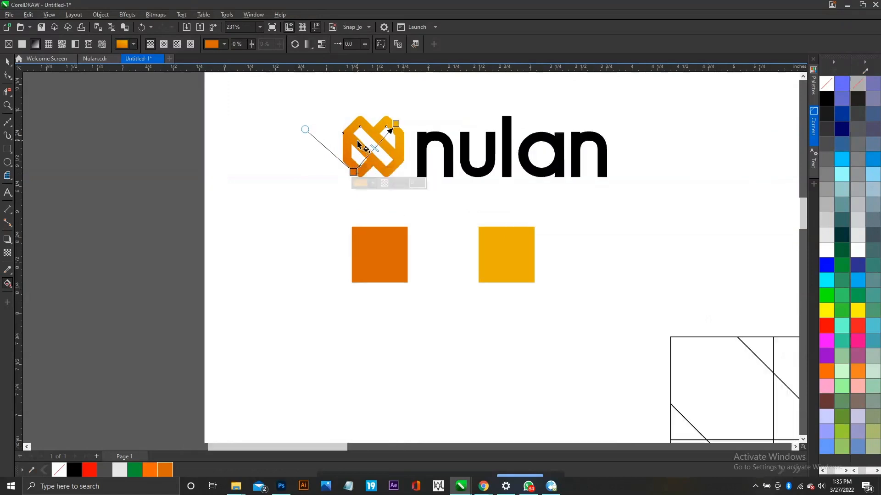
pyautogui.scroll(3, 357, 139)
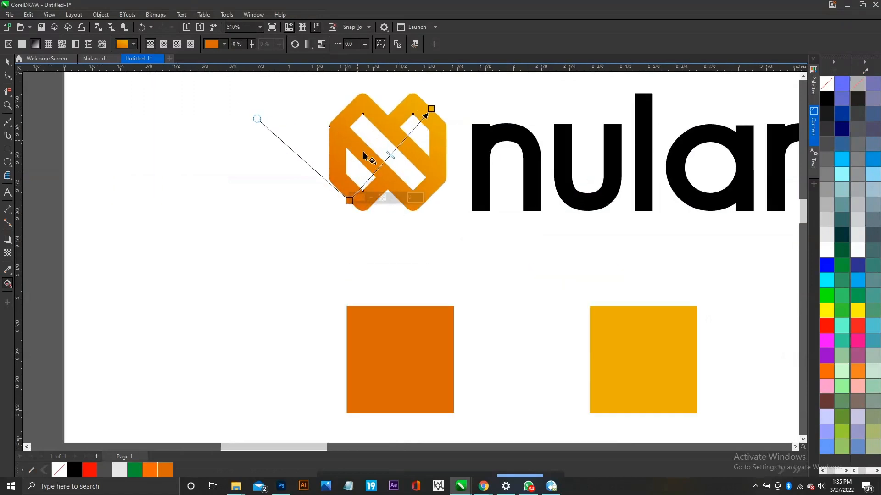
pyautogui.click(371, 198)
pyautogui.click(436, 346)
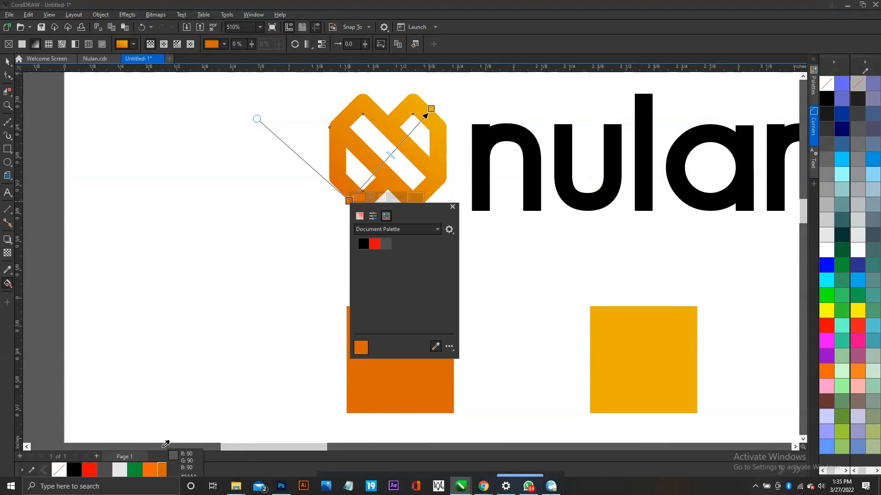
pyautogui.click(151, 469)
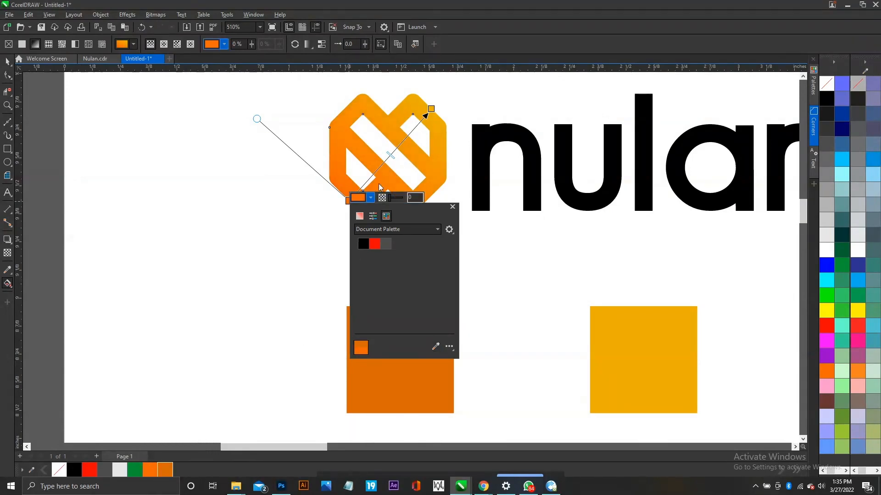
pyautogui.click(416, 133)
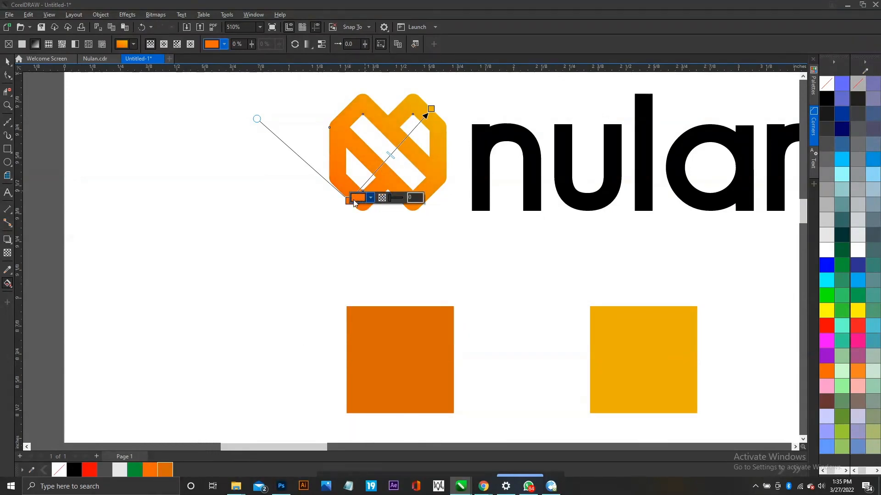
# Shorten the icon's gradient by moving its orange start and golden end points inward
pyautogui.moveTo(349, 201); pyautogui.dragTo(363, 191)
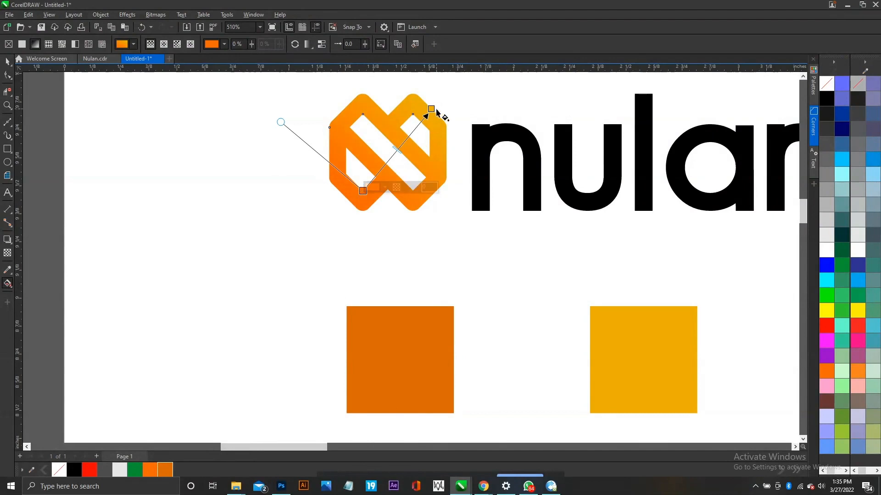
pyautogui.moveTo(431, 109); pyautogui.dragTo(414, 115)
pyautogui.press('space')
# Fill the horizontal logo's wordmark with the dark grey 303030 sampled from the palette image
pyautogui.scroll(-7, 337, 181)
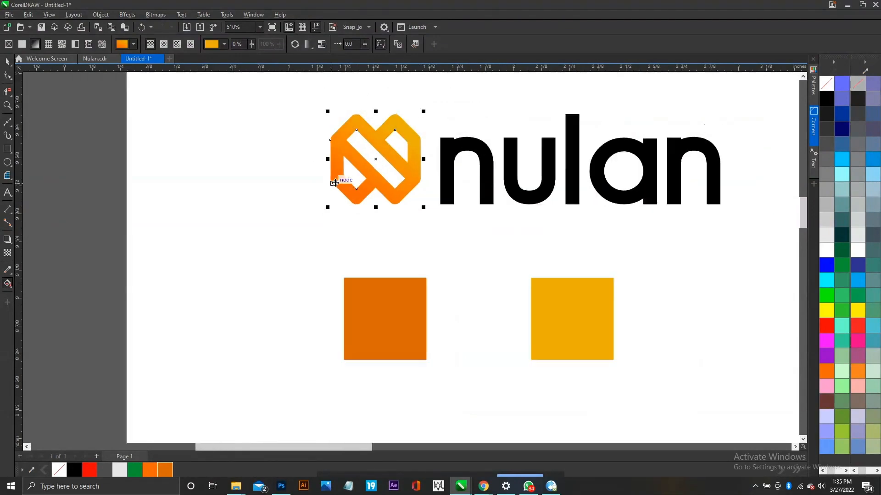
pyautogui.click(383, 194)
pyautogui.press('F2')
pyautogui.moveTo(310, 84); pyautogui.dragTo(604, 213)
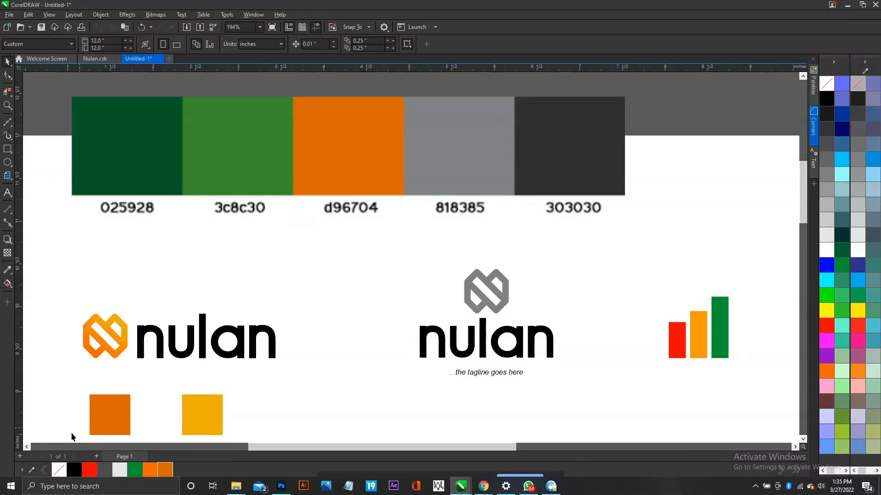
pyautogui.click(31, 472)
pyautogui.click(556, 191)
pyautogui.click(225, 361)
pyautogui.click(180, 469)
pyautogui.click(295, 255)
# Group the recoloured icon and wordmark of the horizontal nulan logo
pyautogui.scroll(-1, 279, 301)
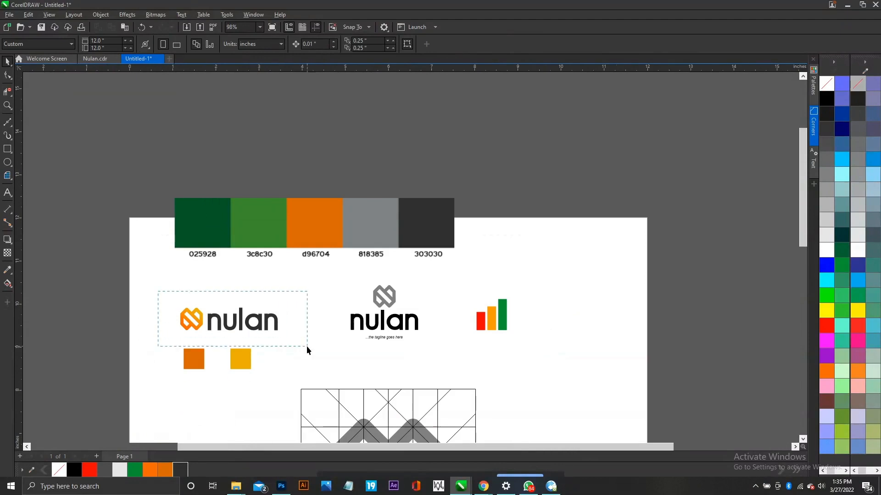
pyautogui.moveTo(307, 347); pyautogui.dragTo(307, 347)
pyautogui.hotkey('ctrl', 'g')
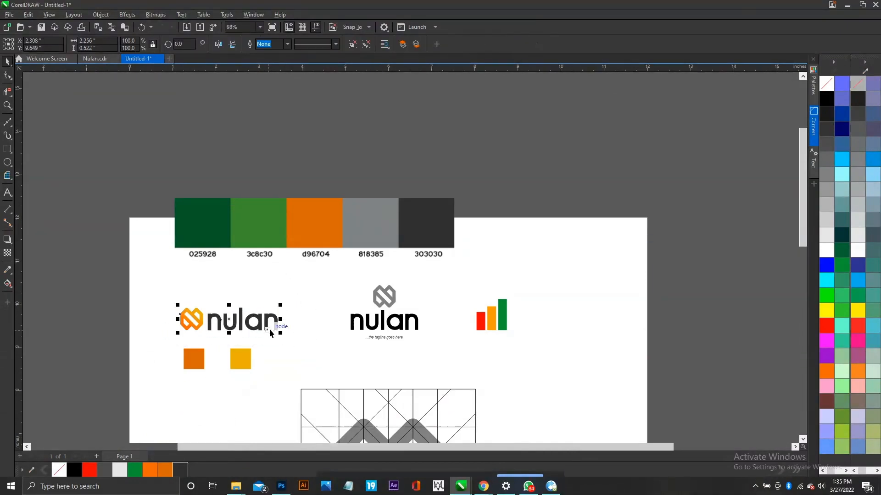
# Copy the horizontal logo's gradient icon fill and dark grey wordmark fill onto the matching parts of the stacked logo
pyautogui.scroll(1, 270, 327)
pyautogui.keyDown('ctrl'); pyautogui.click(152, 315); pyautogui.keyUp('ctrl')
pyautogui.moveTo(151, 314); pyautogui.dragTo(442, 282)
pyautogui.click(476, 314)
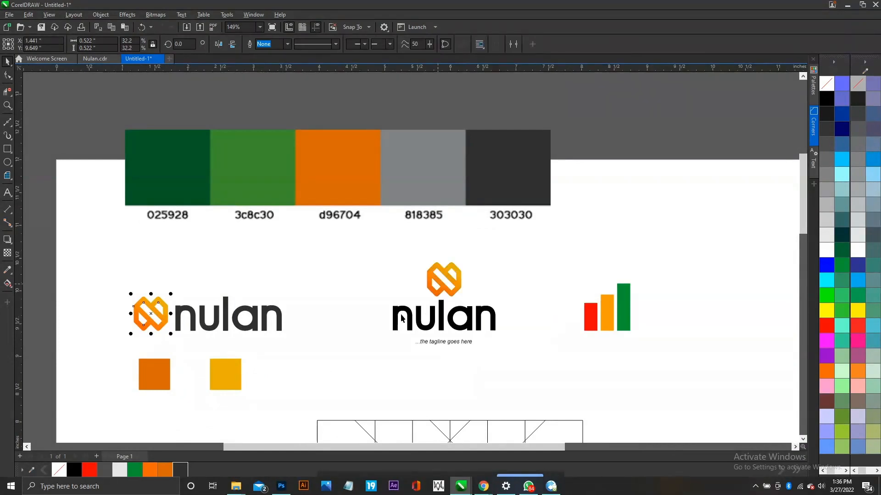
pyautogui.keyDown('ctrl'); pyautogui.click(240, 329); pyautogui.keyUp('ctrl')
pyautogui.moveTo(240, 329); pyautogui.dragTo(434, 320)
pyautogui.click(466, 350)
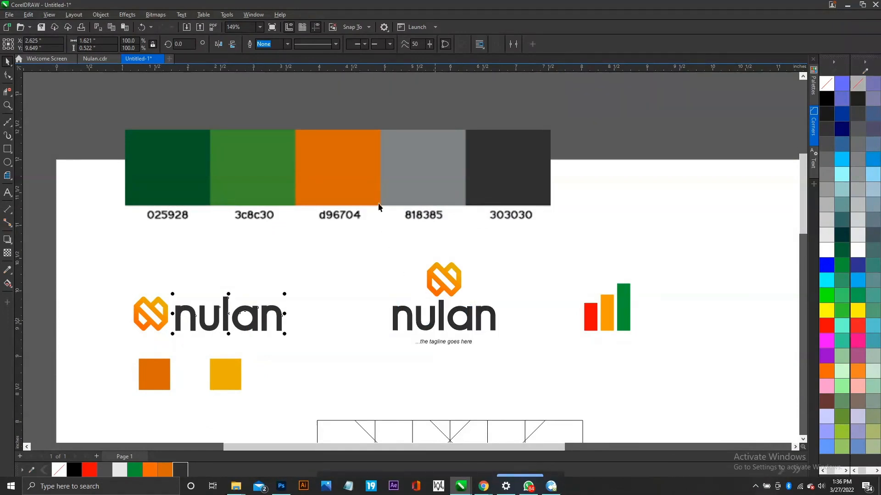
# Recolour the orange sample square with the brighter orange from the document palette
pyautogui.click(389, 196)
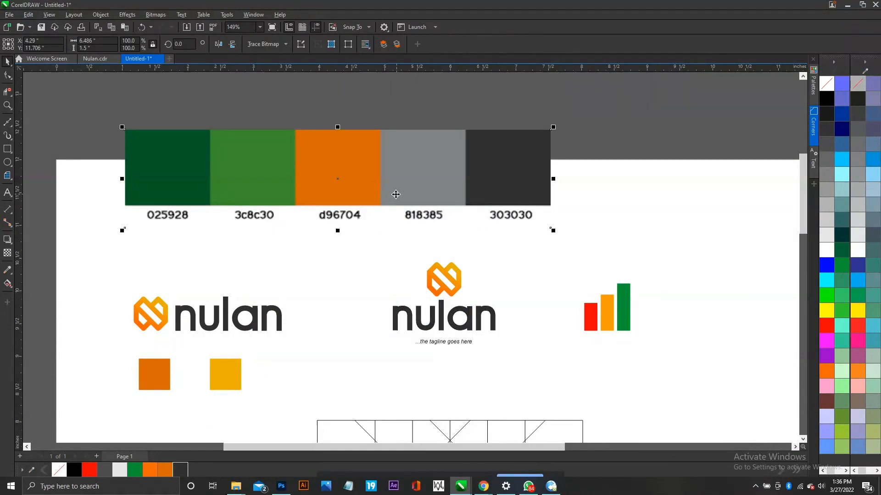
pyautogui.click(167, 369)
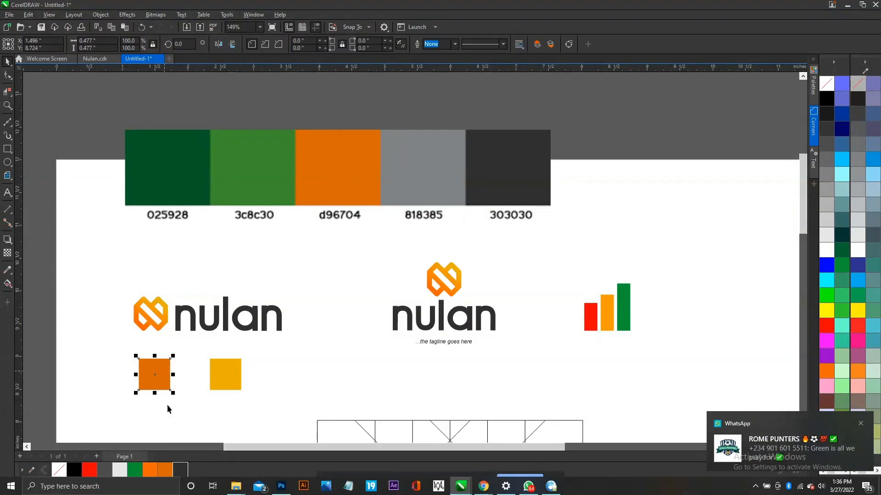
pyautogui.click(155, 470)
pyautogui.click(331, 252)
# Delete the palette image above the logos and dismiss the WhatsApp notification
pyautogui.click(323, 192)
pyautogui.press('Delete')
pyautogui.scroll(-2, 458, 203)
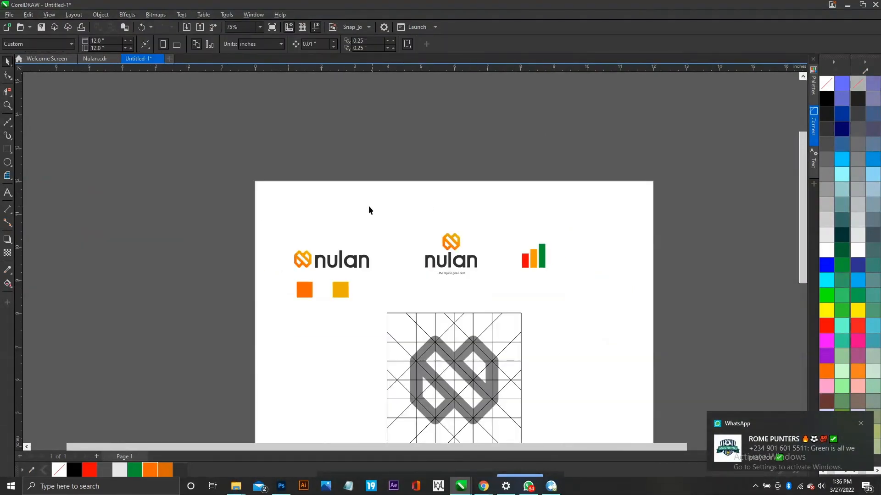
pyautogui.click(861, 423)
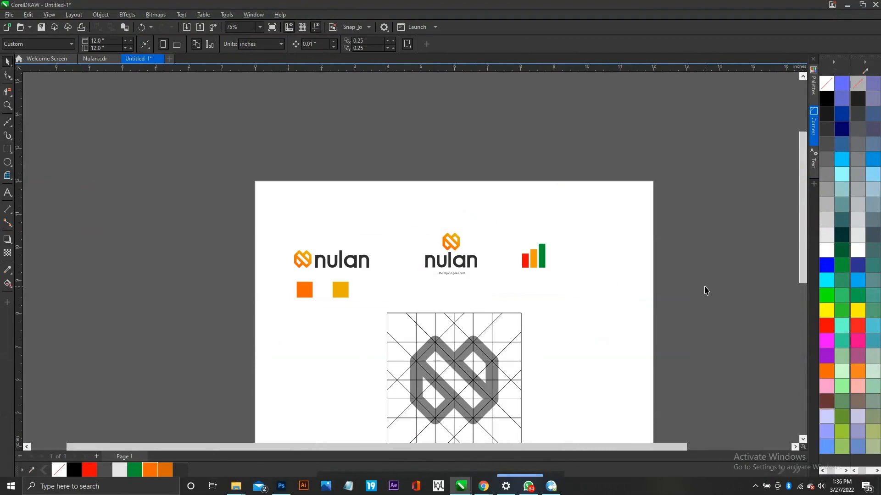
pyautogui.scroll(2, 652, 272)
pyautogui.scroll(-2, 390, 232)
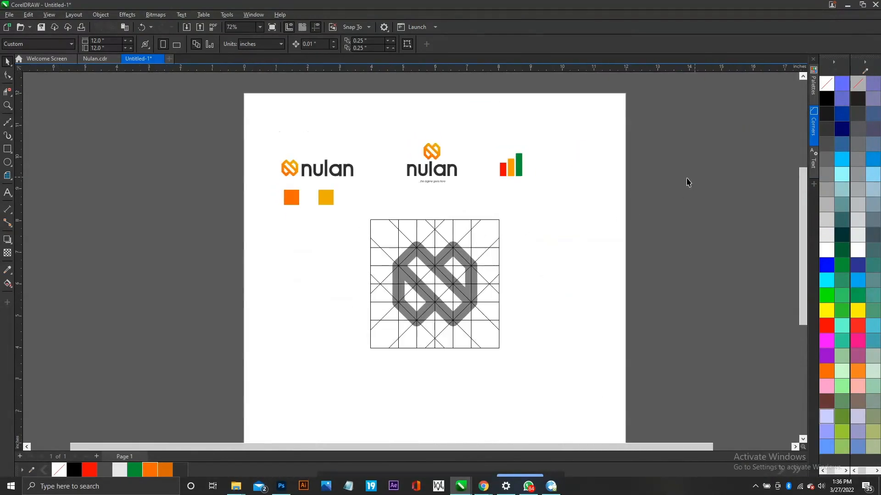
# Move the two colour sample squares off the page and delete them
pyautogui.click(324, 198)
pyautogui.moveTo(266, 186); pyautogui.dragTo(206, 207)
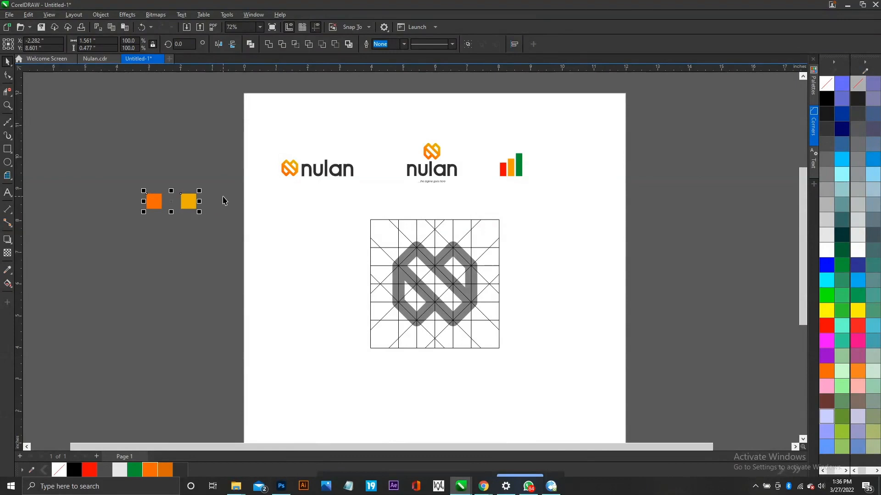
pyautogui.press('Delete')
# Delete the red, orange and green bar chart beside the stacked logo and fit the whole page in view
pyautogui.scroll(-2, 390, 215)
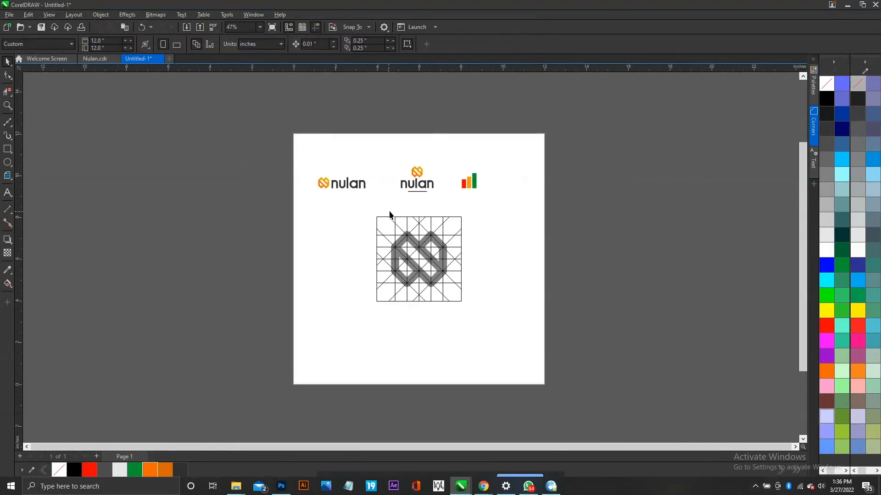
pyautogui.moveTo(449, 153); pyautogui.dragTo(513, 217)
pyautogui.press('Delete')
pyautogui.moveTo(286, 124); pyautogui.dragTo(557, 395)
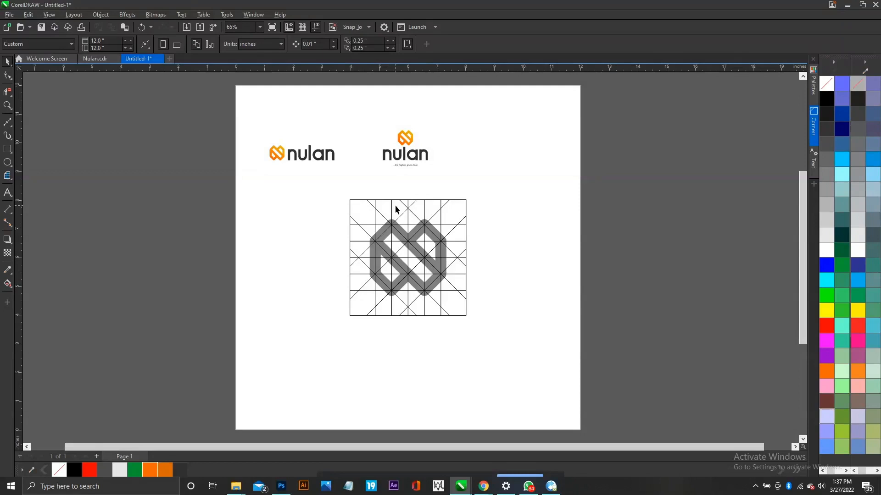
# Copy the stacked nulan logo to the centre of a new second page and enlarge it proportionally to about 4.75 inches wide
pyautogui.moveTo(468, 176); pyautogui.dragTo(469, 177)
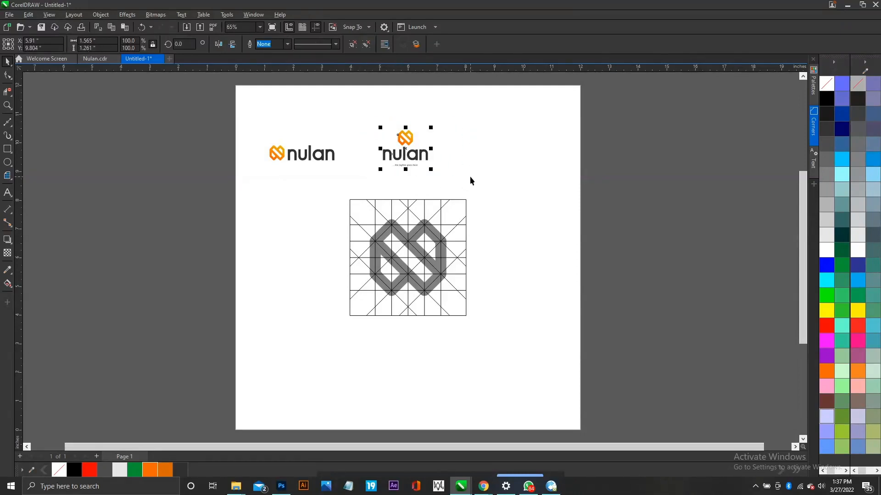
pyautogui.press('pagedown')
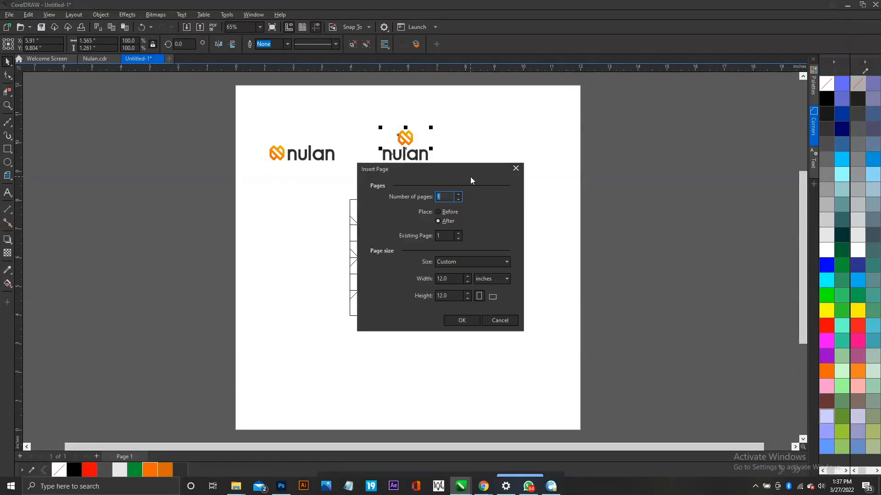
pyautogui.press('Return')
pyautogui.hotkey('ctrl', 'v')
pyautogui.press('p')
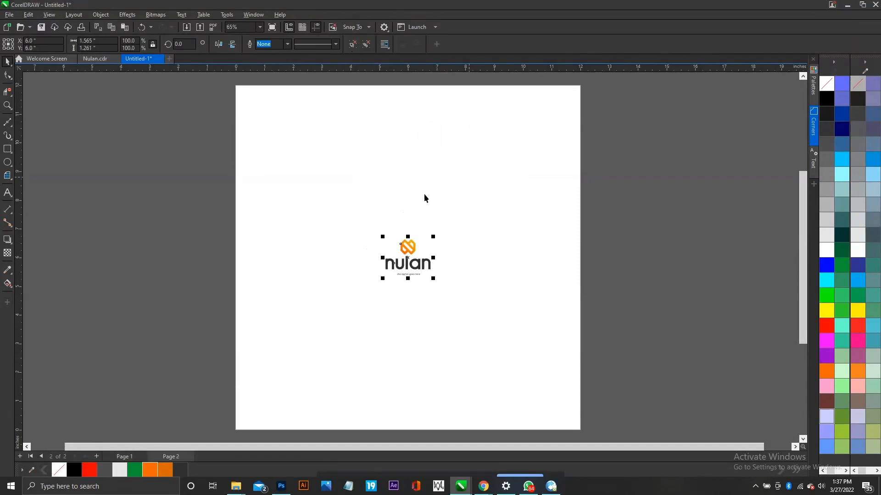
pyautogui.moveTo(433, 236); pyautogui.dragTo(483, 189)
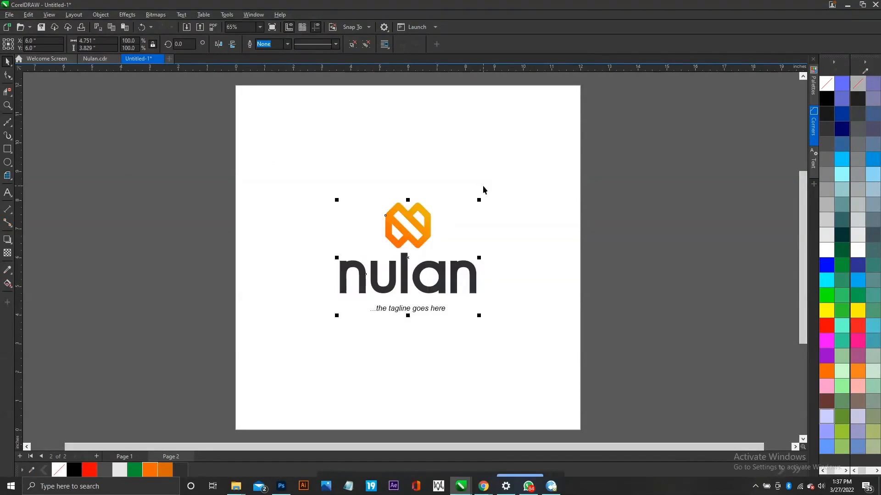
# Copy the horizontal nulan logo from Page 1 to the centre of a new third page and enlarge it to about 5.5 inches wide
pyautogui.press('pageup')
pyautogui.press('pageup')
pyautogui.press('Escape')
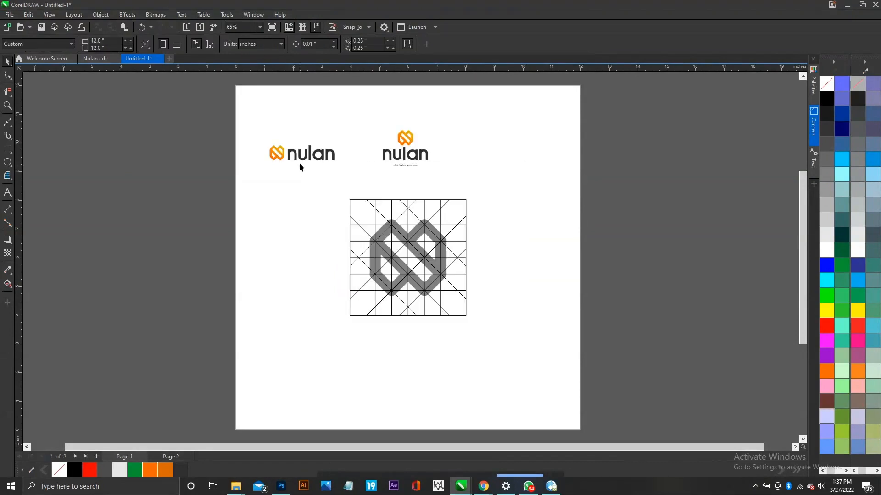
pyautogui.click(296, 160)
pyautogui.press('pagedown')
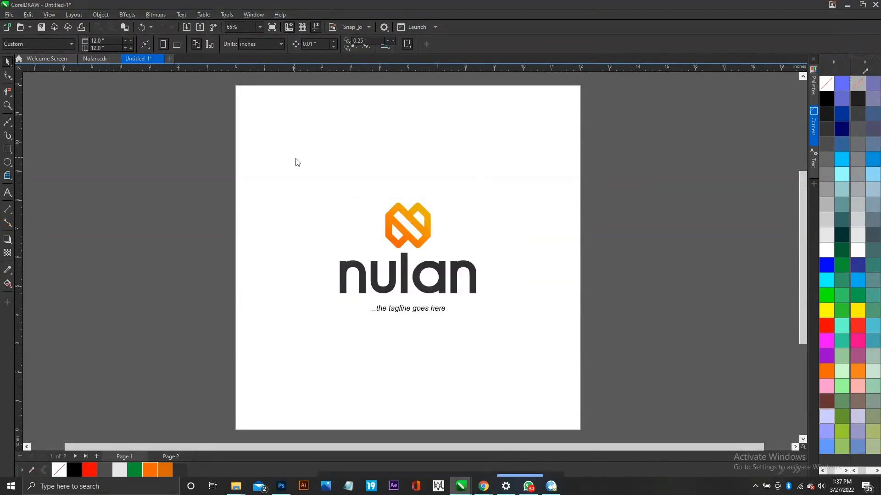
pyautogui.press('pagedown')
pyautogui.press('Return')
pyautogui.press('p')
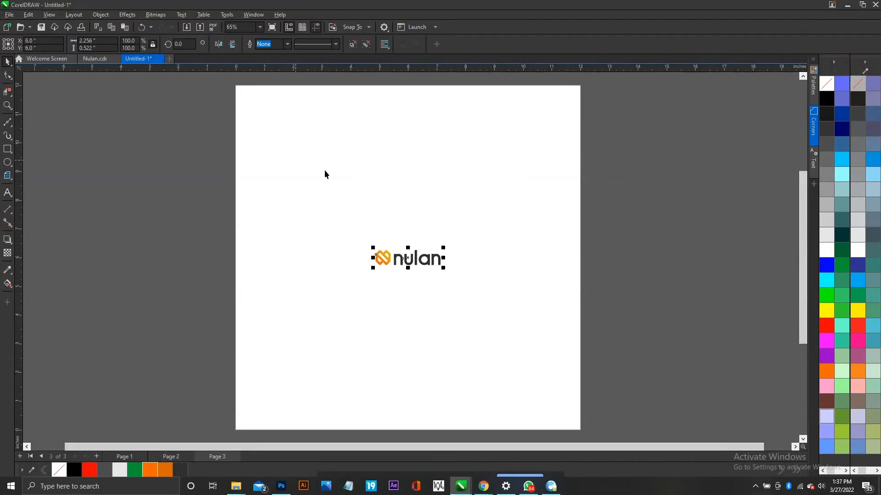
pyautogui.moveTo(443, 248); pyautogui.dragTo(492, 206)
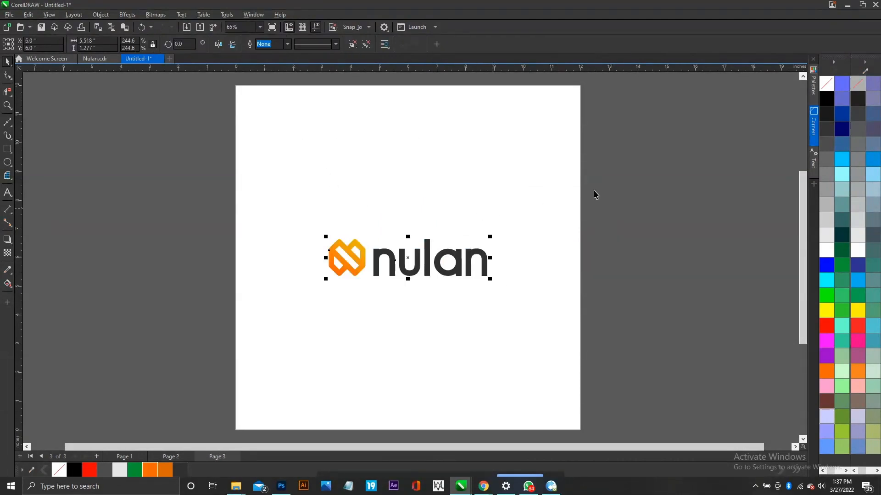
pyautogui.click(610, 189)
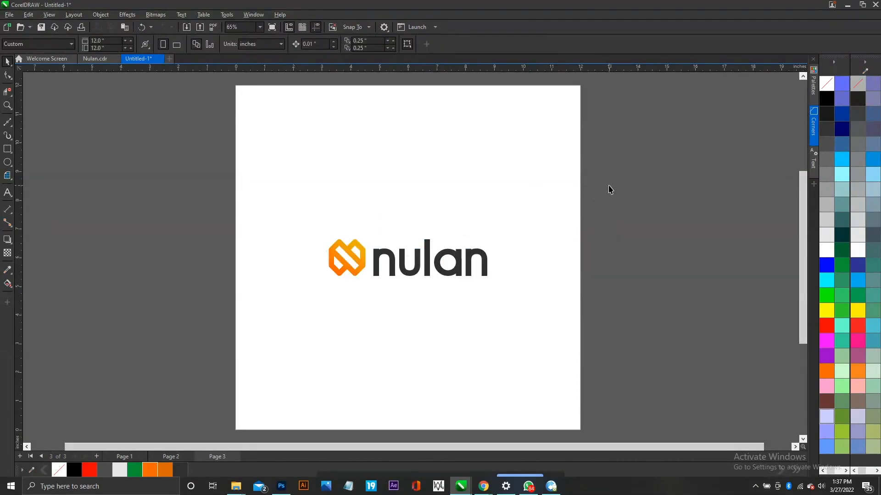